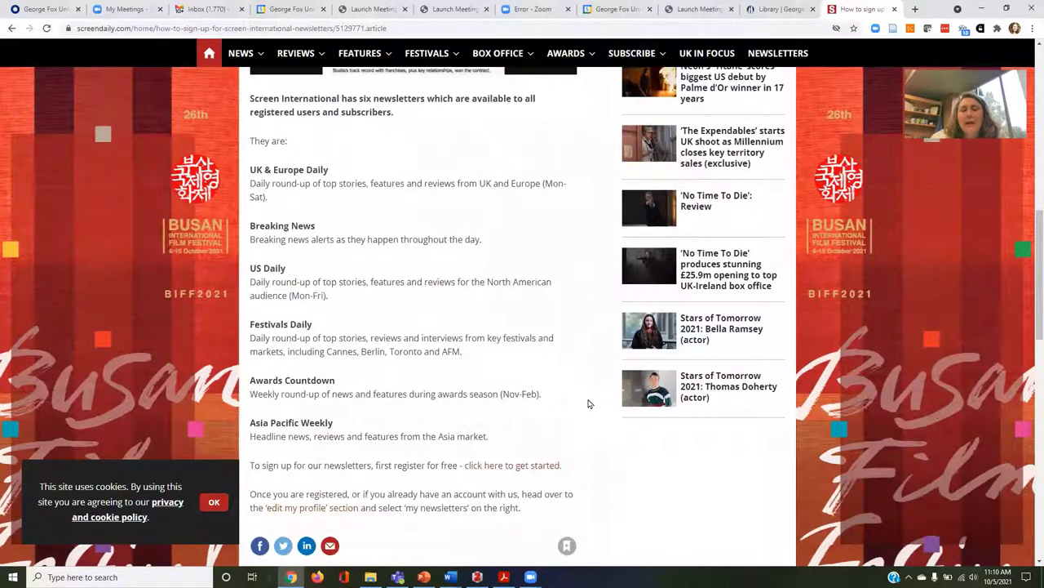
Open Screen International's subscriptions page, showing Premium (£217 annual) and Digital (£175 annual) packages.
scroll(589, 403, "up", 3)
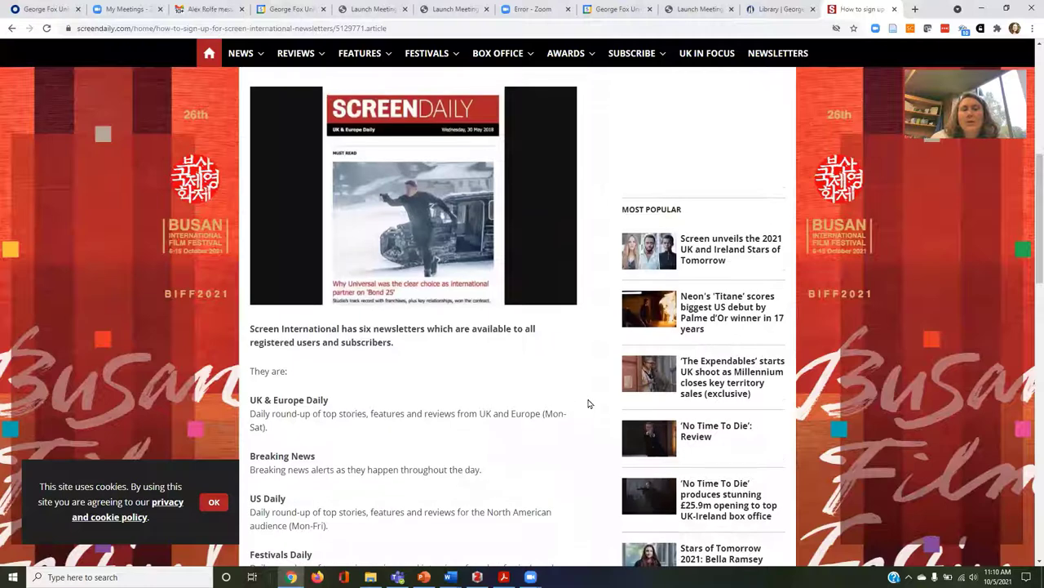
scroll(589, 403, "up", 3)
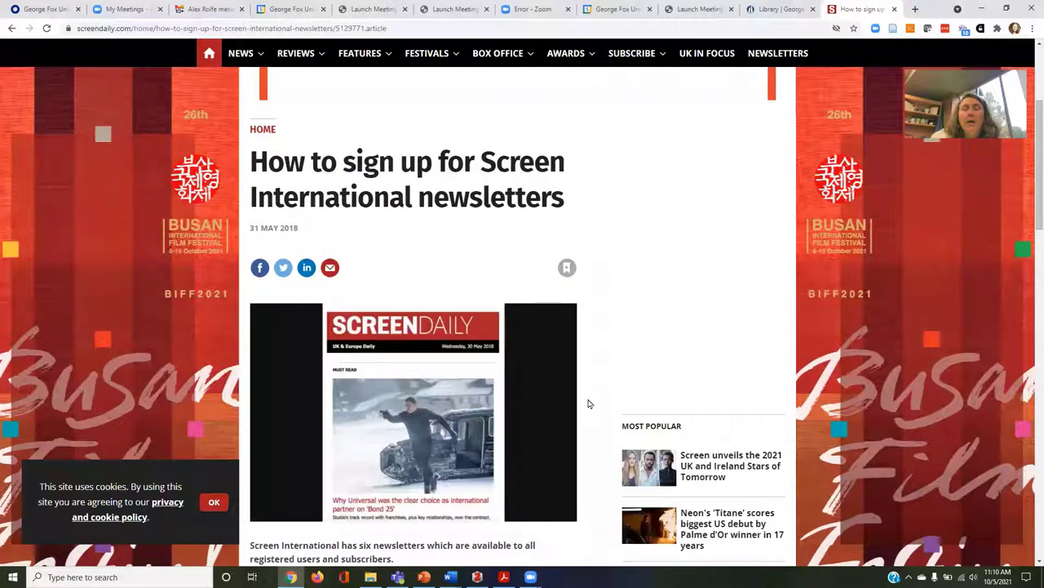
scroll(589, 403, "up", 3)
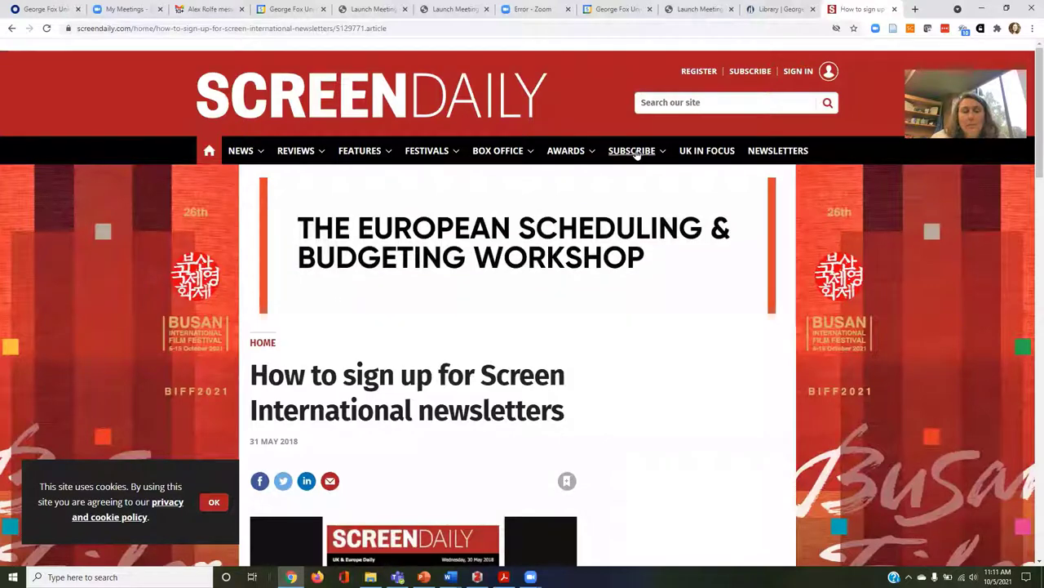
mouse_move(636, 156)
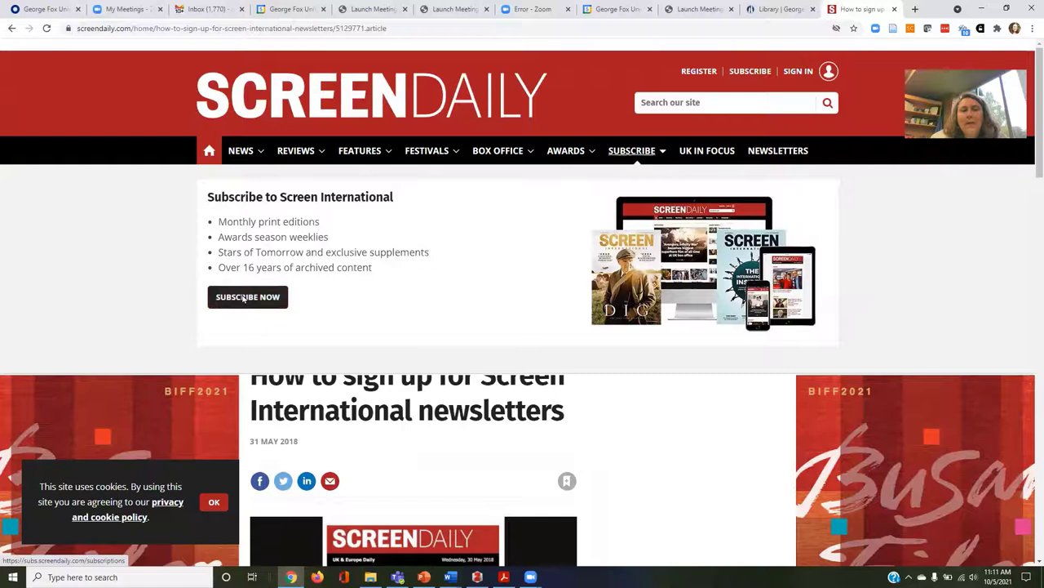
left_click(245, 297)
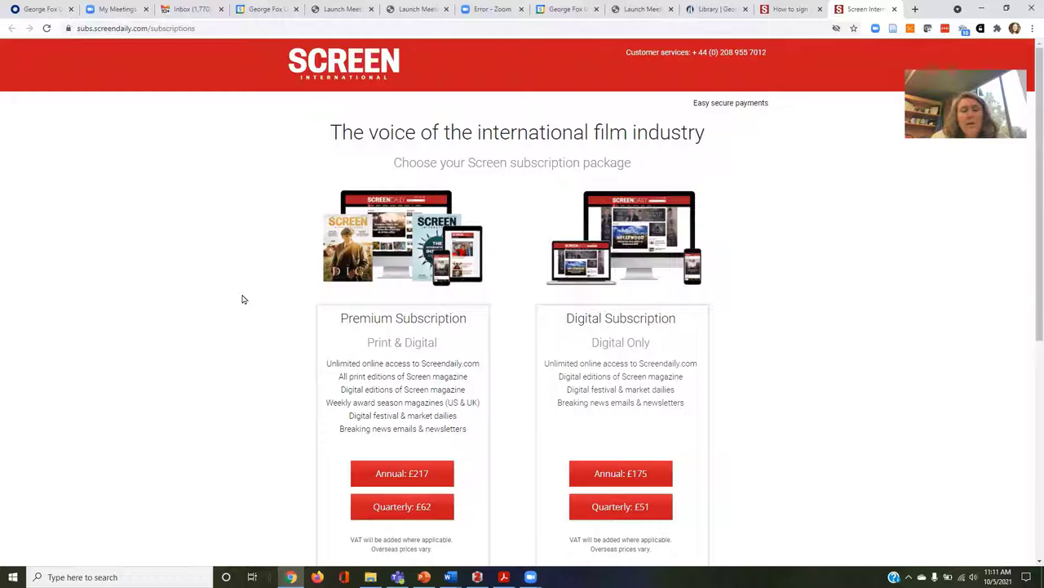
scroll(243, 300, "down", 4)
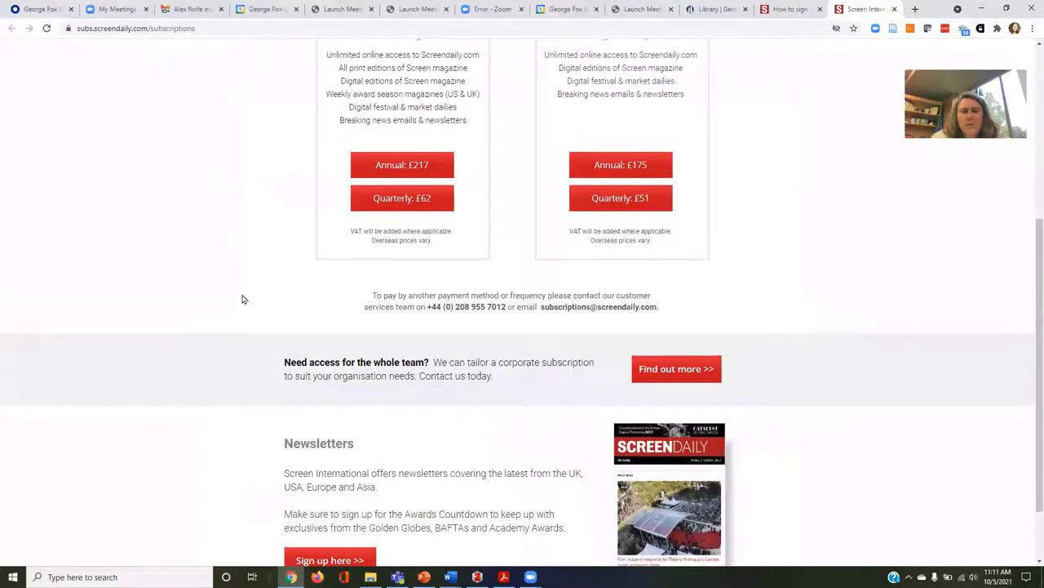
scroll(242, 299, "up", 4)
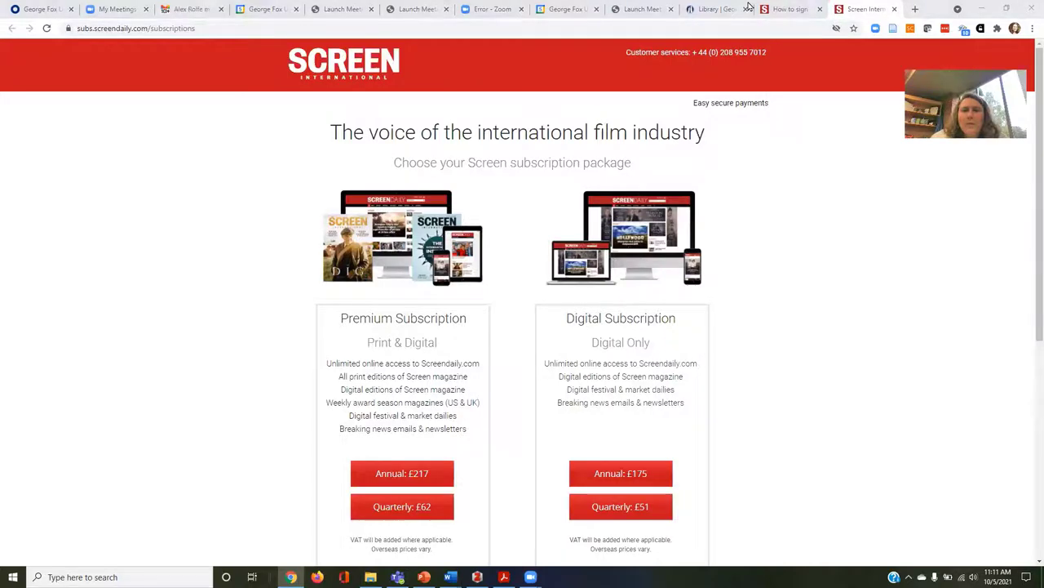
Run a library advanced search for 'screen international' AND 'actors' in any field.
left_click(717, 9)
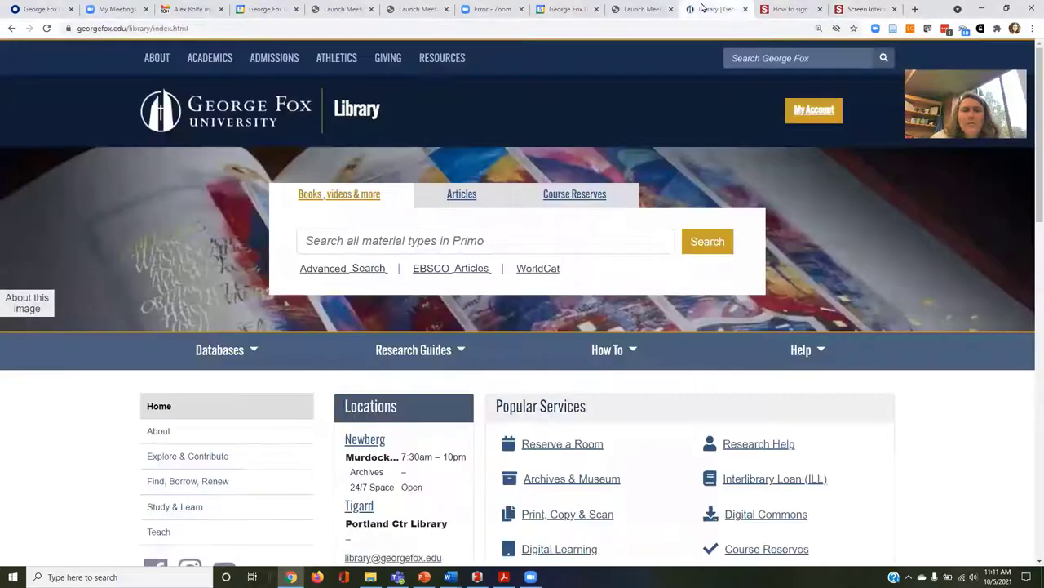
left_click(337, 269)
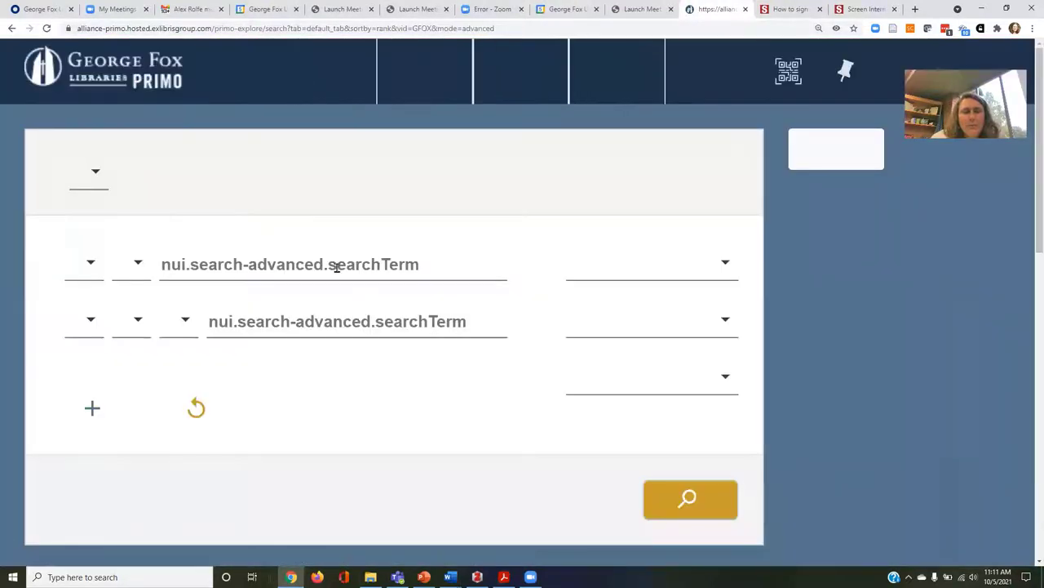
left_click(320, 284)
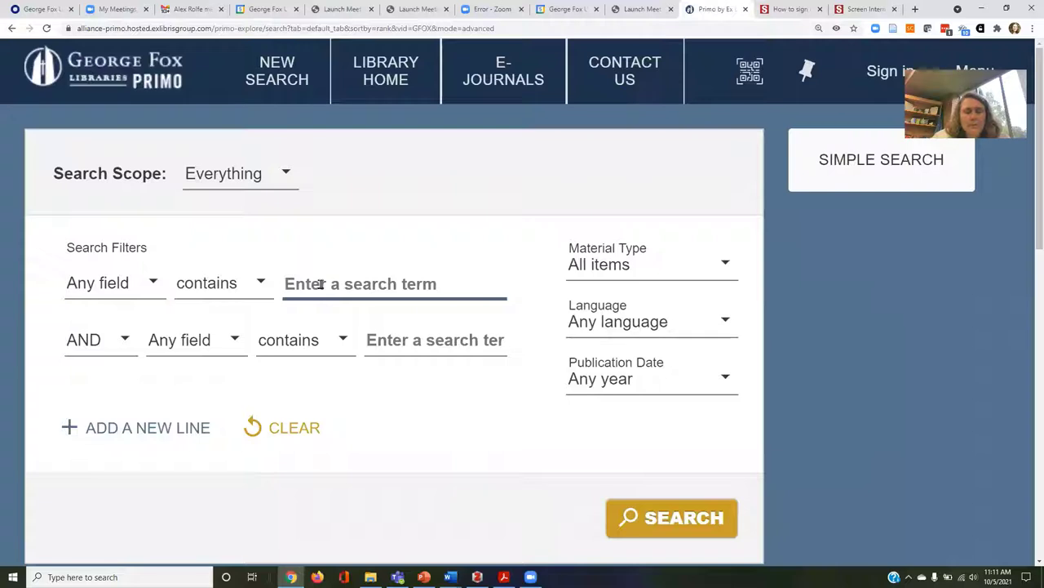
type("scree")
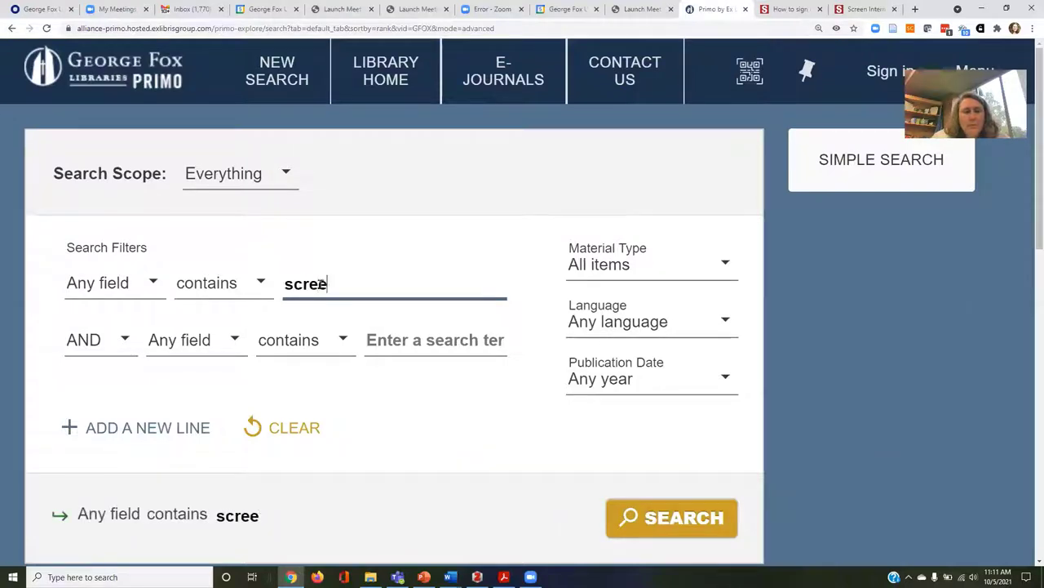
type("n internation")
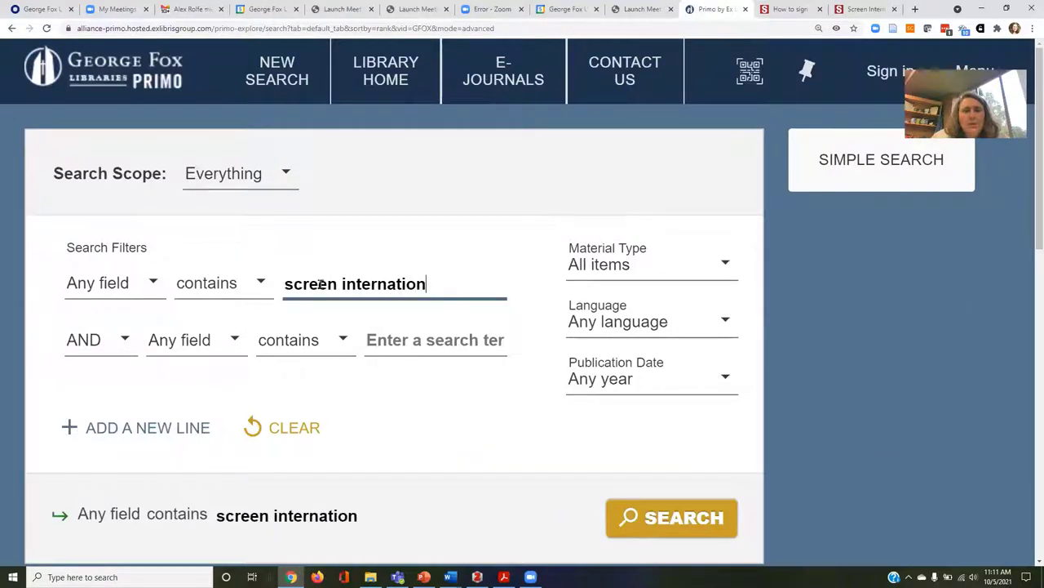
key("Tab")
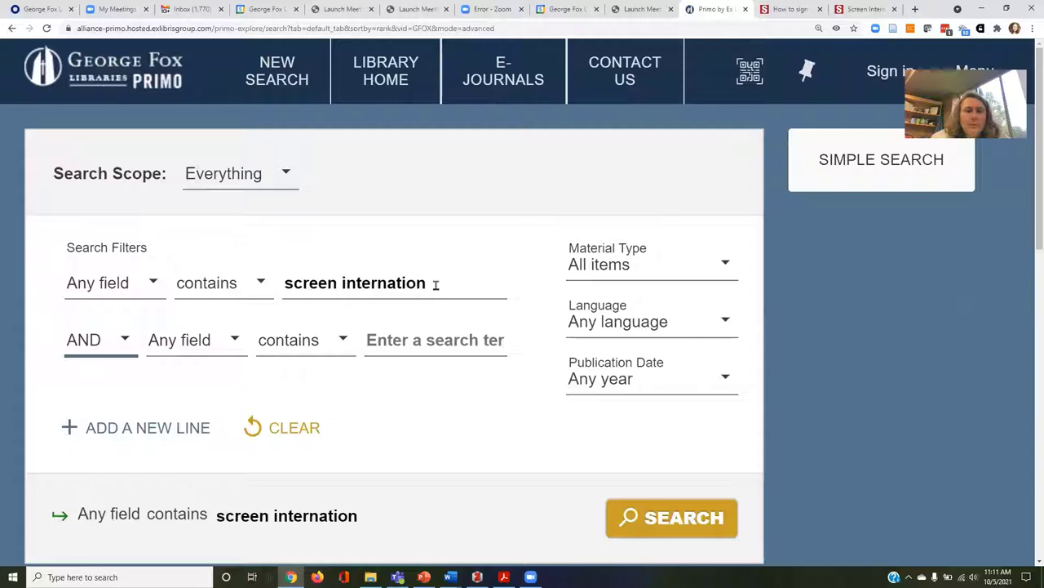
left_click(436, 284)
type("a")
key("Tab")
key("Tab")
key("Tab")
key("Tab")
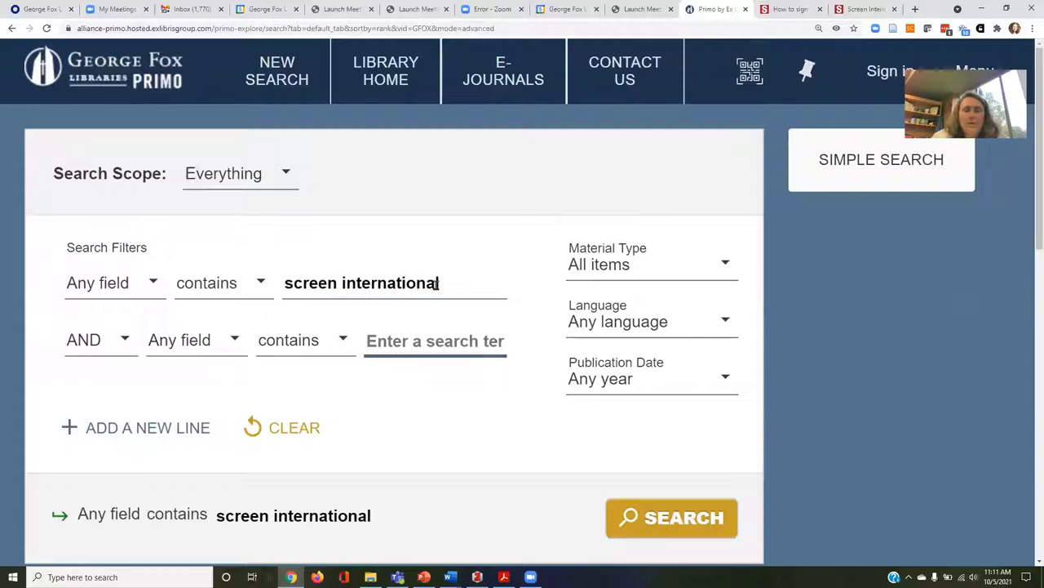
type("actors")
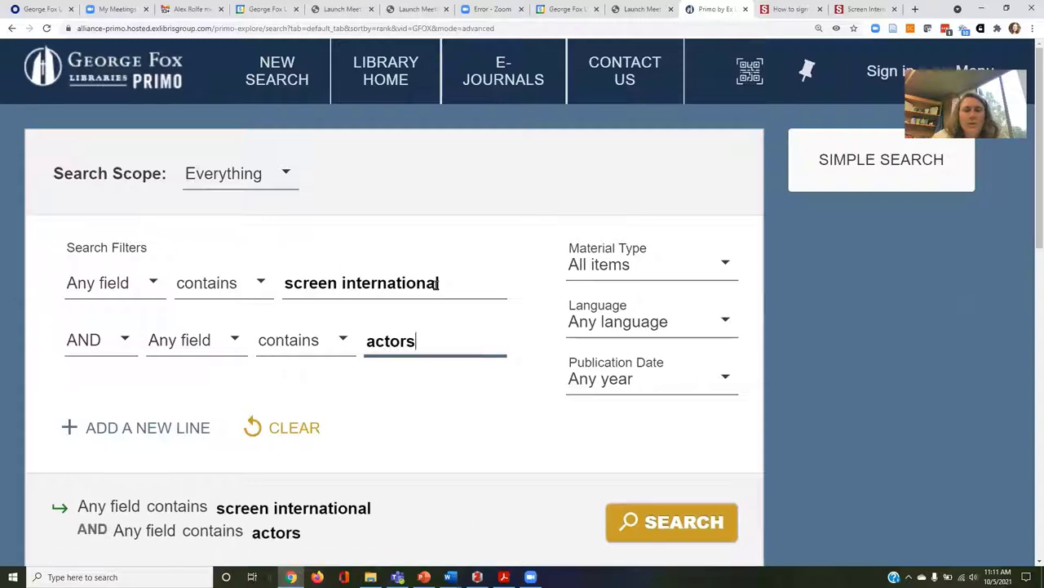
key("Return")
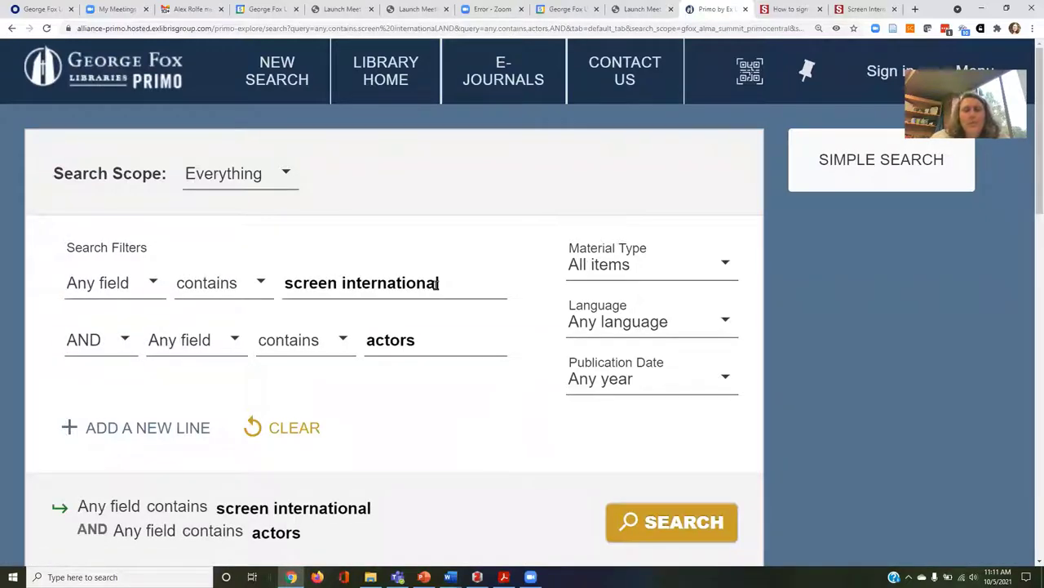
scroll(393, 410, "down", 5)
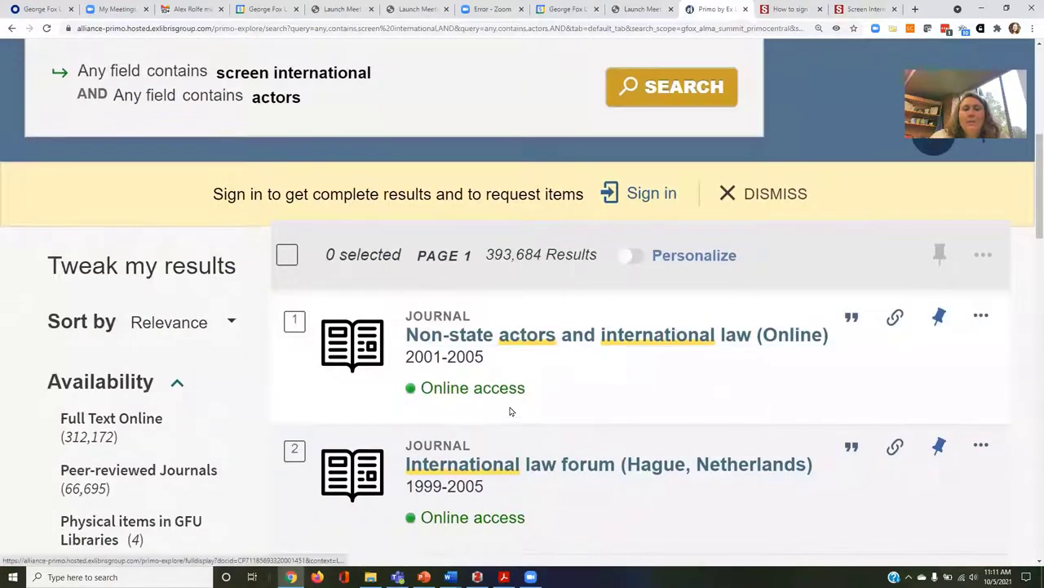
scroll(508, 410, "down", 2)
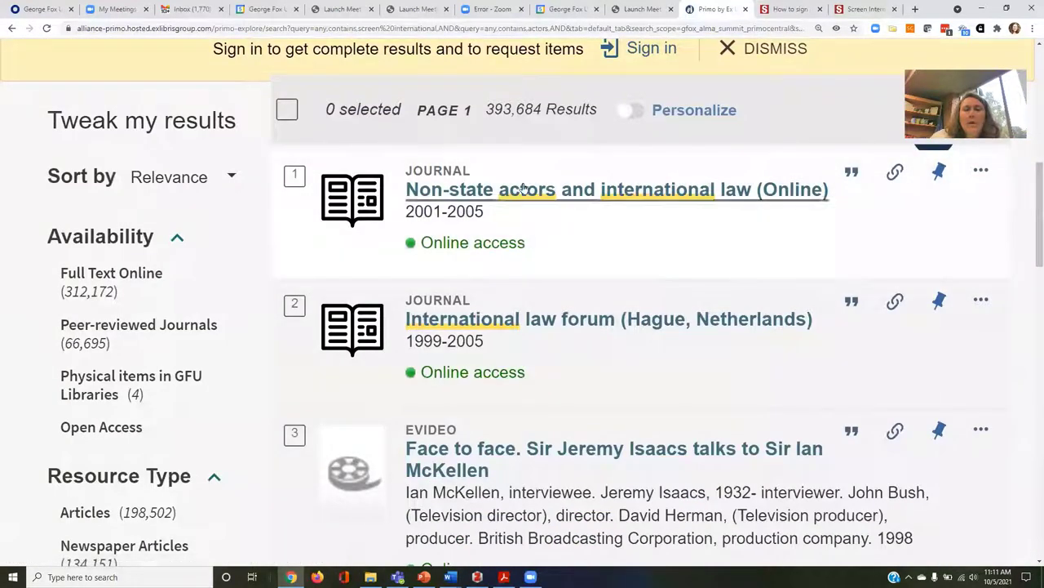
scroll(536, 288, "down", 8)
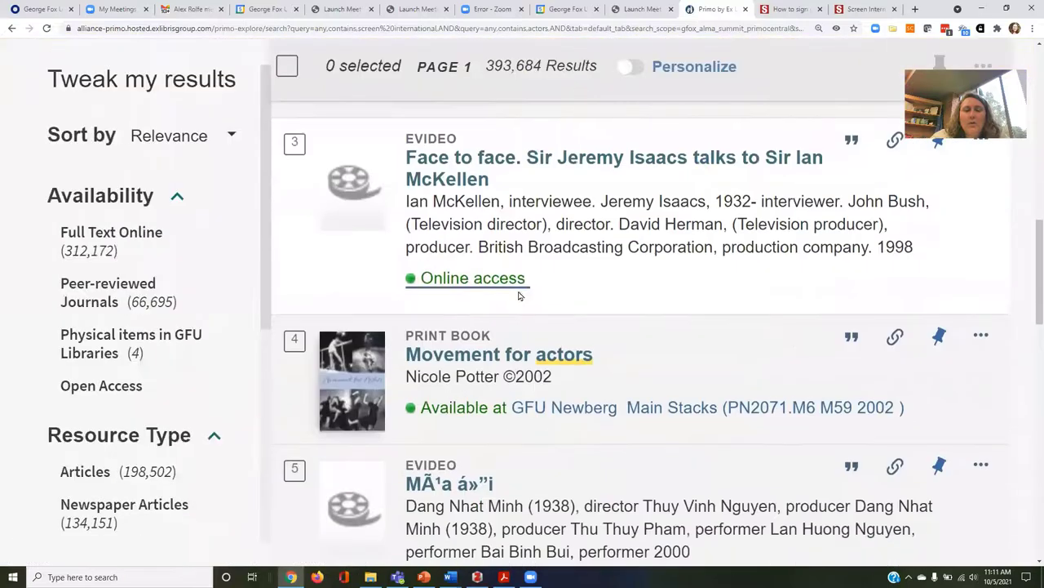
scroll(492, 332, "down", 5)
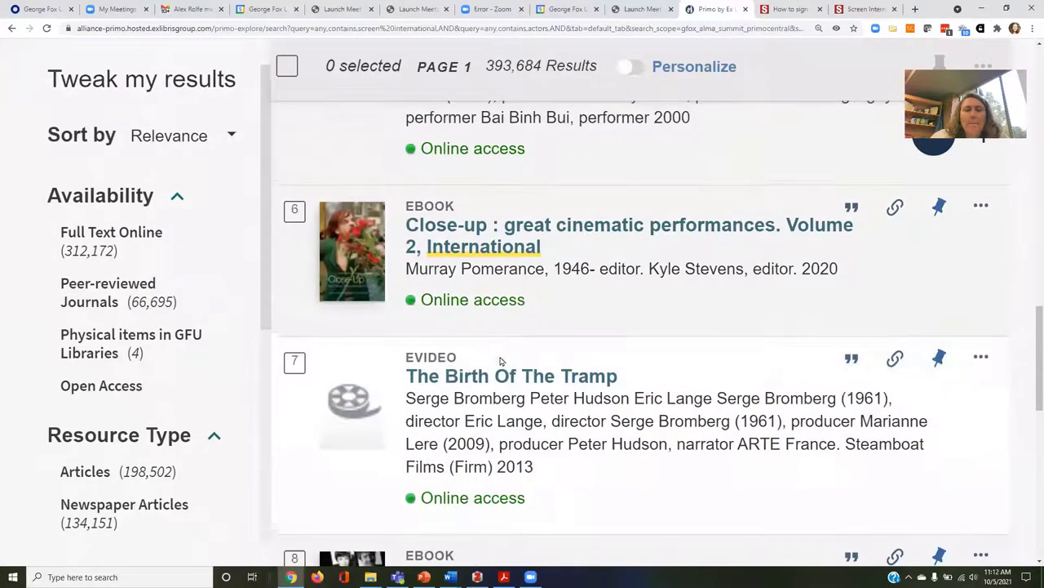
scroll(508, 369, "up", 3)
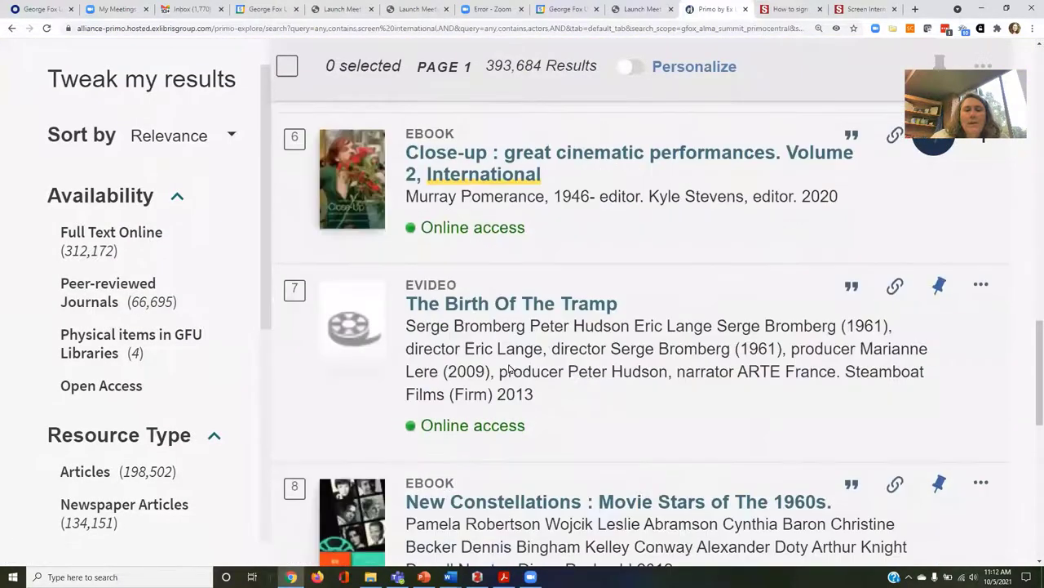
scroll(508, 369, "down", 5)
scroll(509, 369, "up", 20)
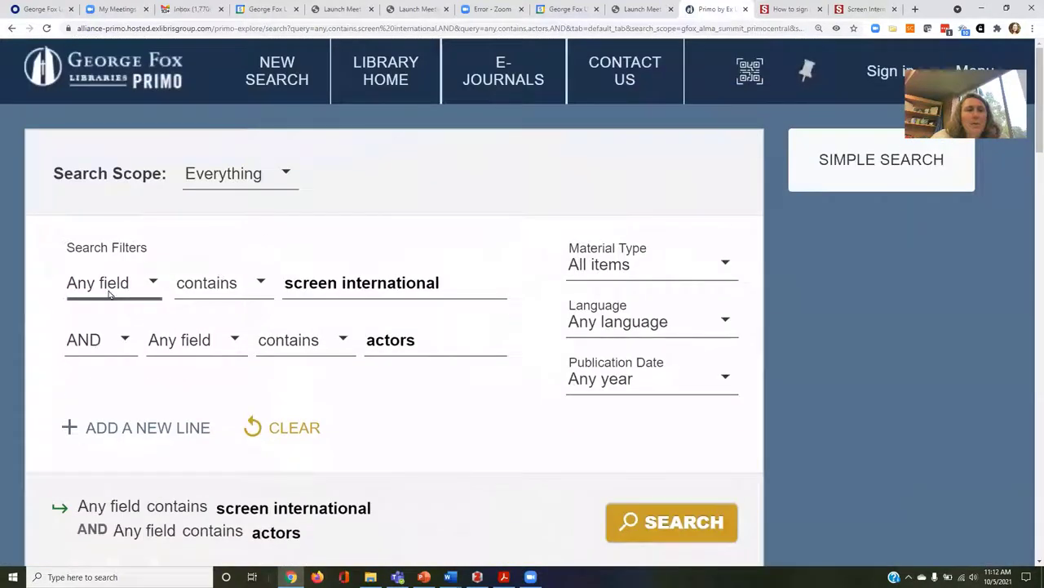
Restrict the first term to Title is (exact) and rerun, getting 21,636 results.
left_click(109, 293)
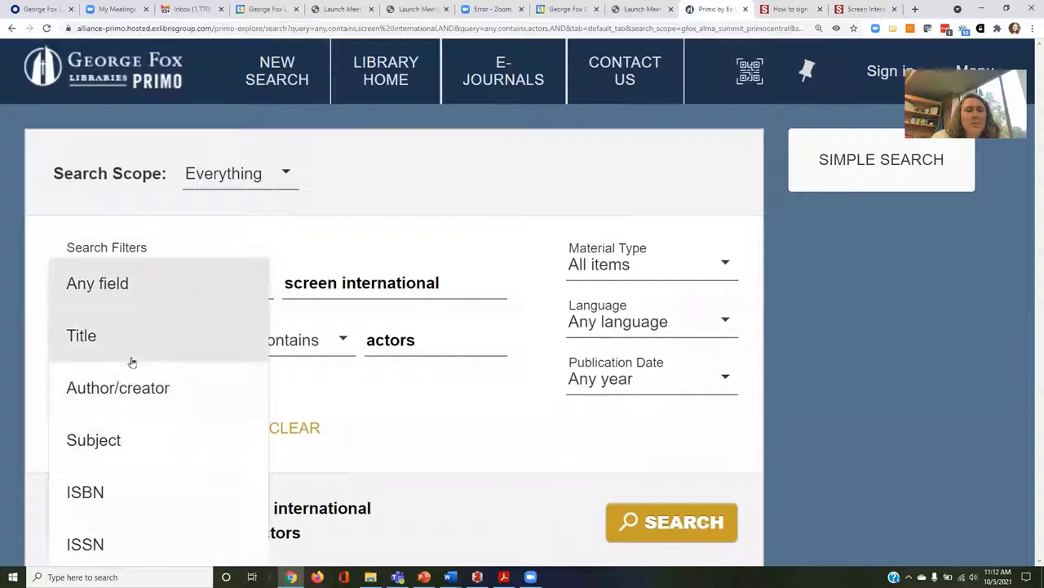
left_click(128, 346)
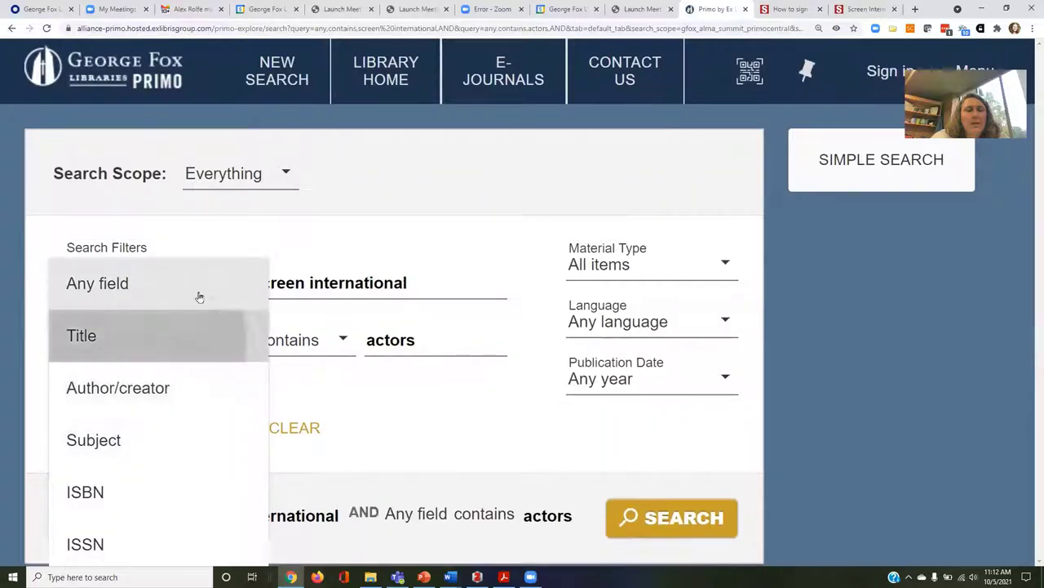
left_click(199, 290)
left_click(212, 338)
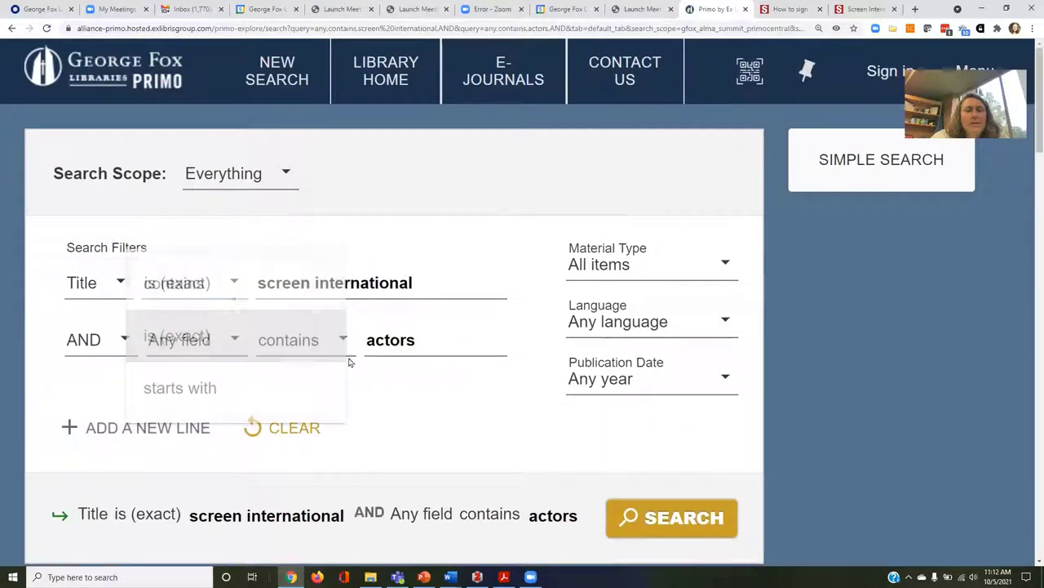
left_click(669, 525)
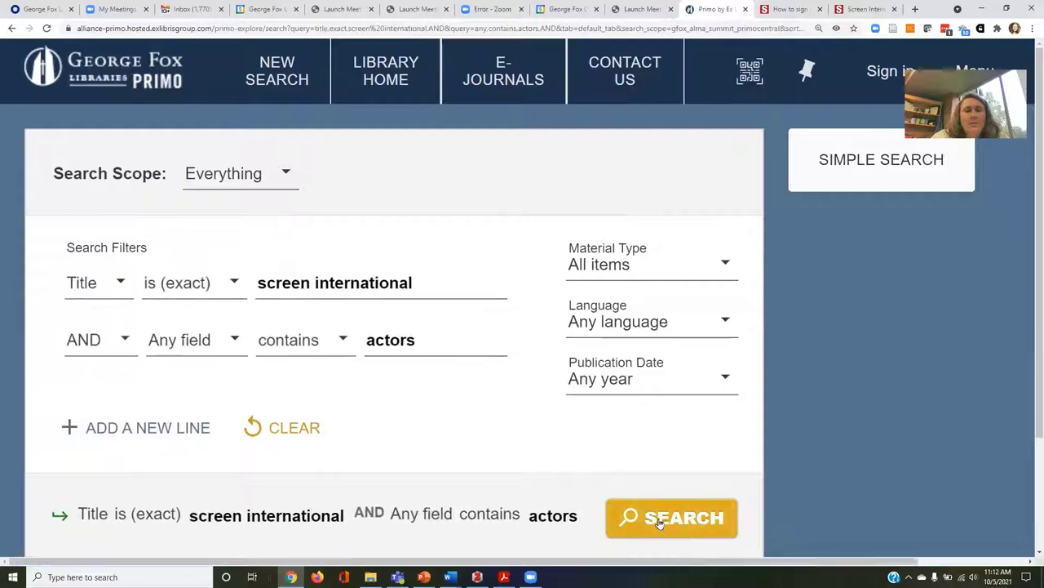
scroll(407, 405, "down", 6)
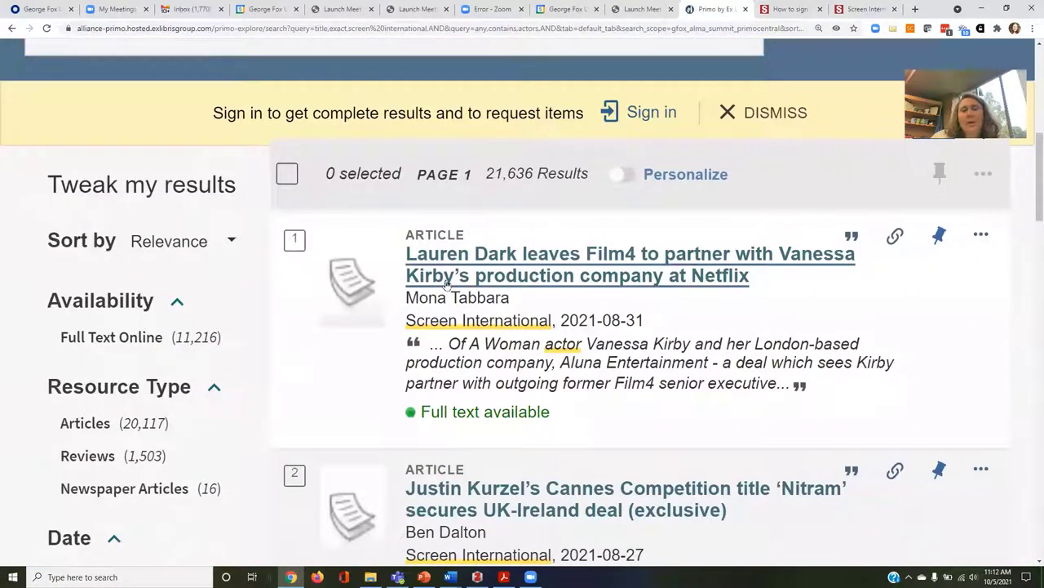
Open the first result's record, a 2021-08-31 Screen International article, and check its View It availability.
left_click(596, 283)
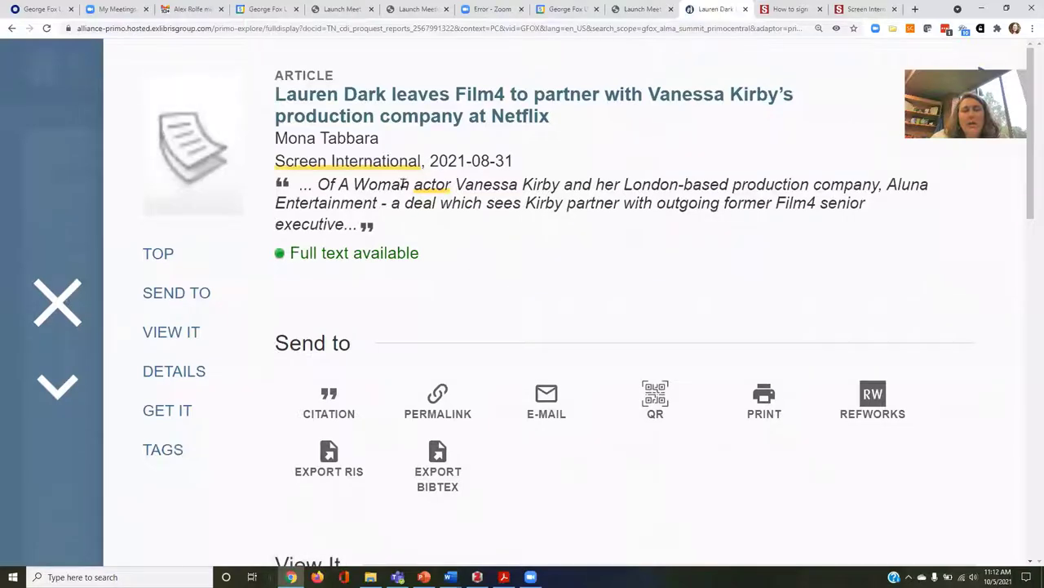
scroll(439, 241, "down", 4)
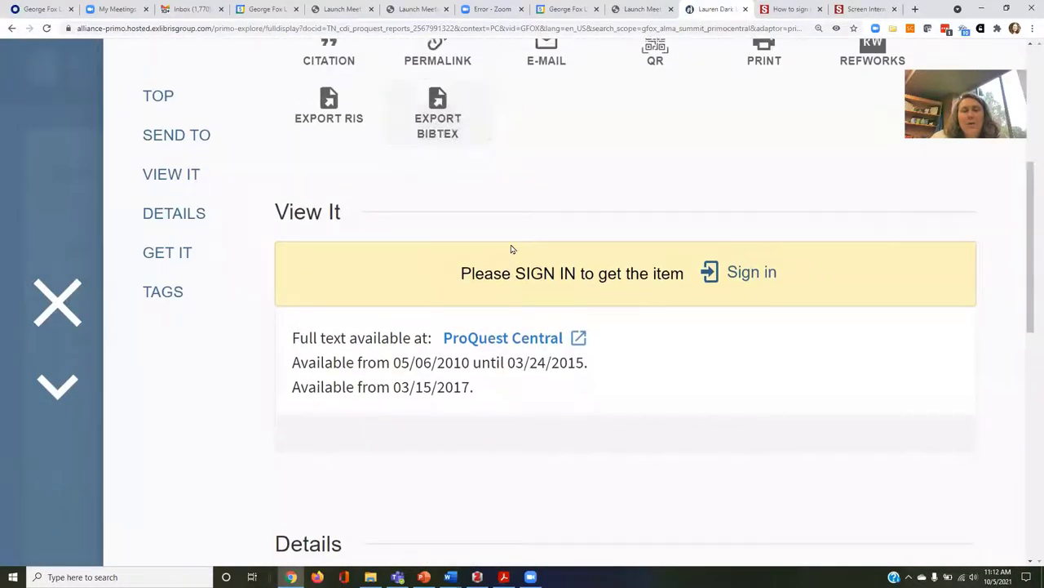
scroll(511, 249, "up", 3)
scroll(511, 249, "up", 1)
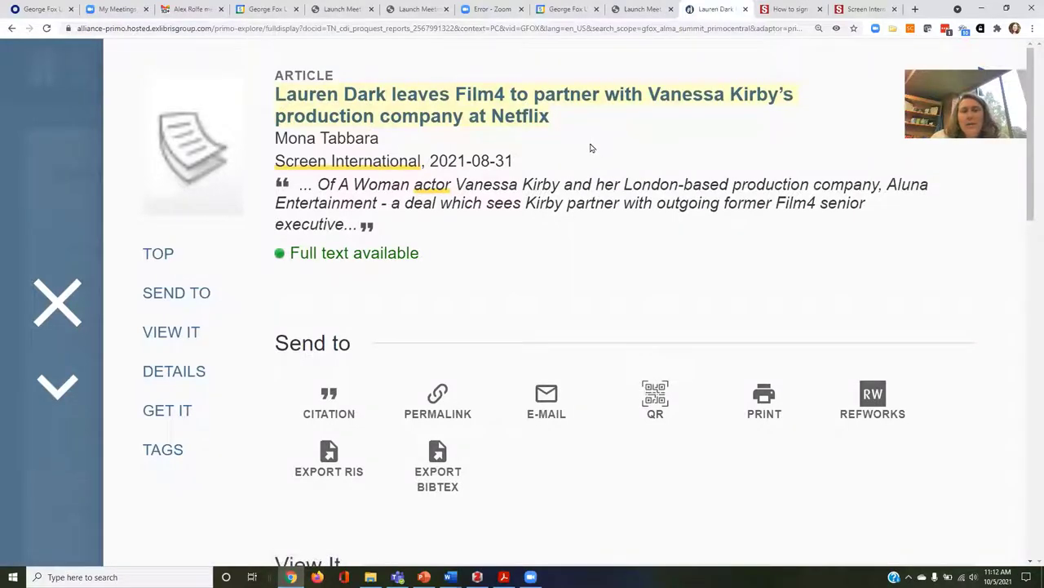
scroll(595, 473, "down", 3)
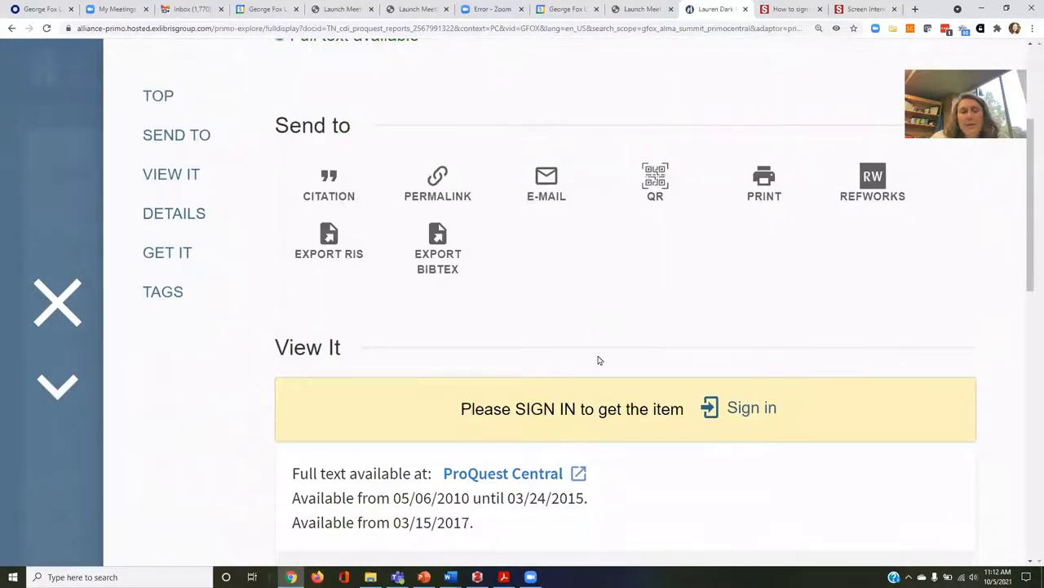
scroll(600, 360, "down", 3)
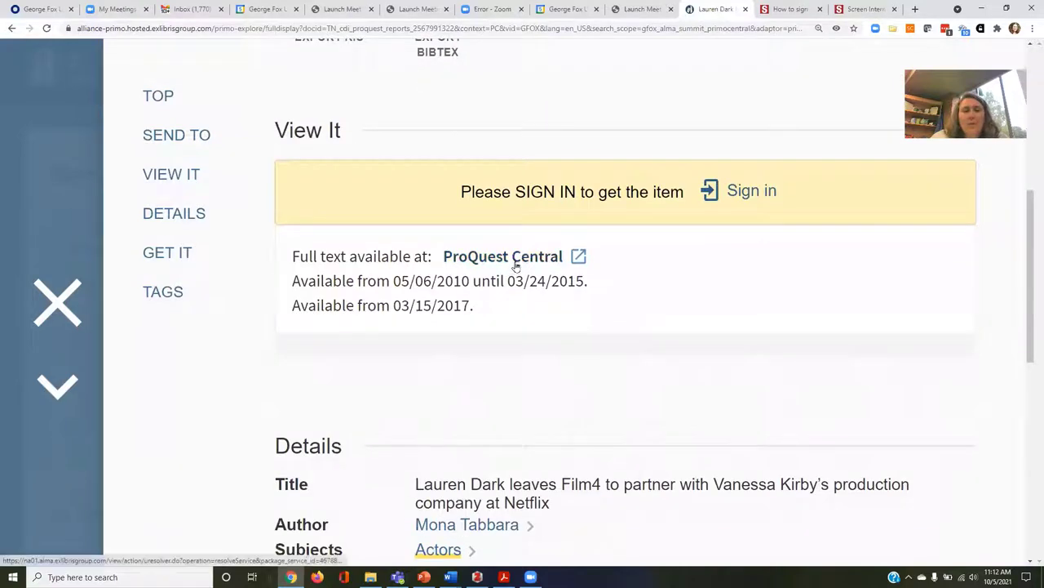
Open the Film4-executive-to-Netflix article's full text in ProQuest Central and skim it.
left_click(512, 258)
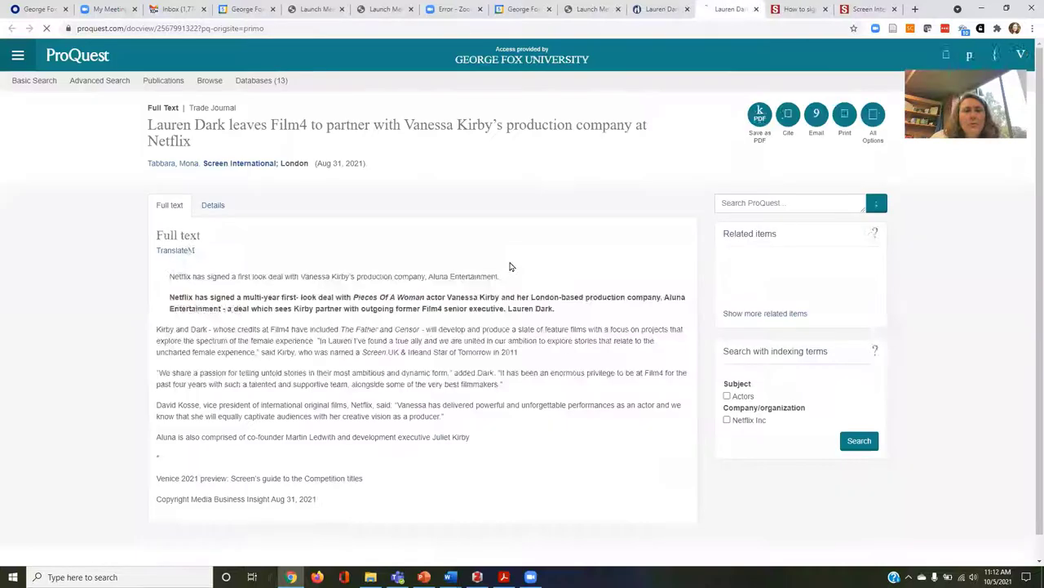
scroll(382, 429, "down", 3)
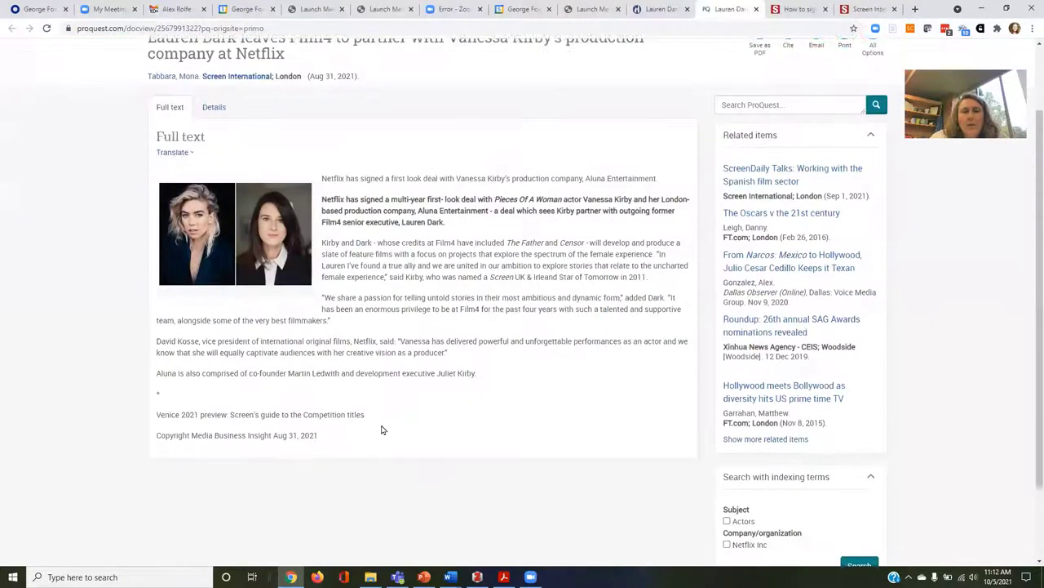
scroll(382, 429, "up", 2)
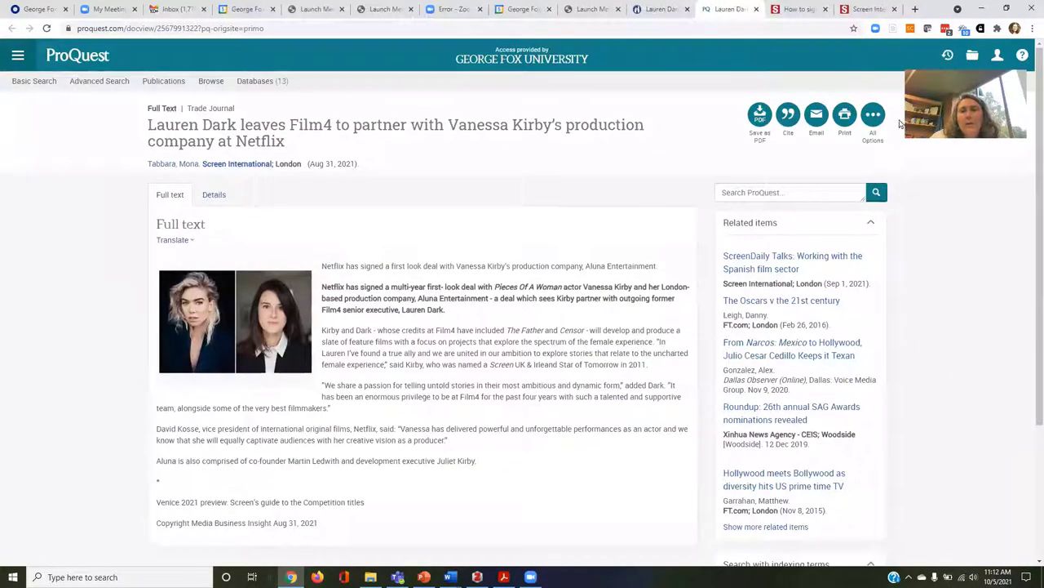
View the Screen International subscription packages tab, then return to the article's library record.
left_click(866, 9)
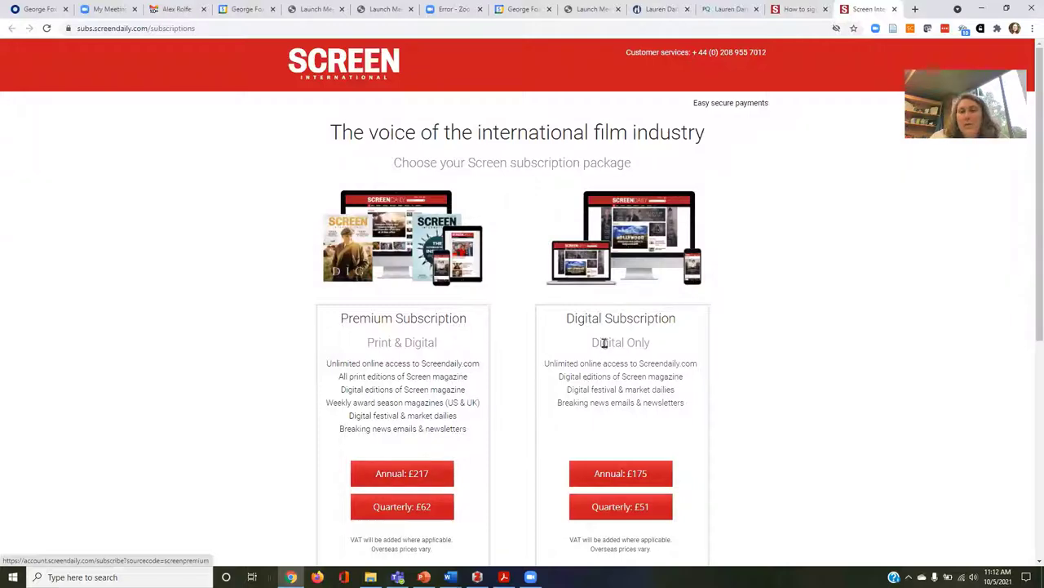
left_click(654, 14)
Review the record's details and close it, returning to the advanced search form.
scroll(514, 383, "up", 5)
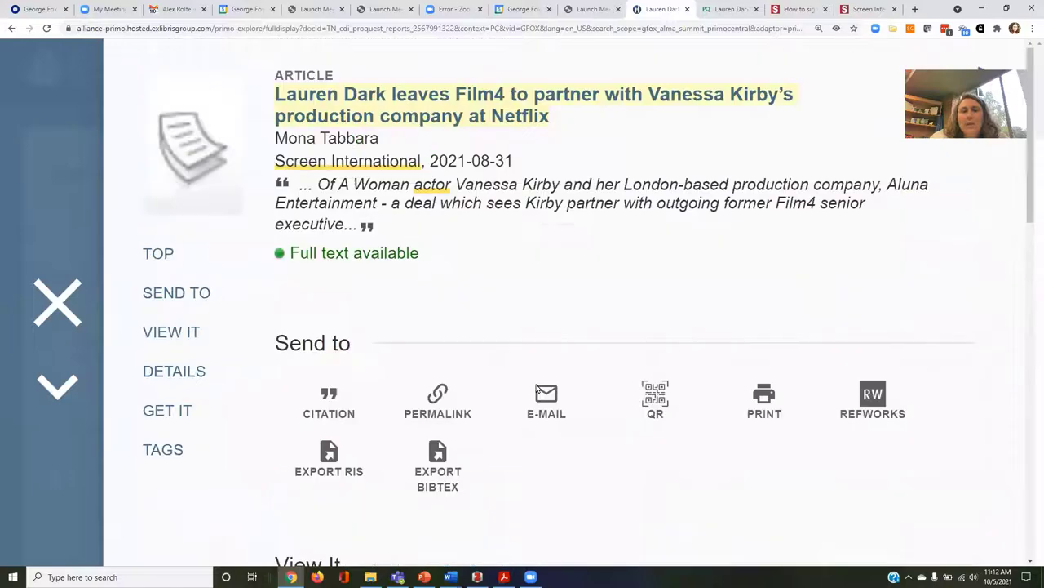
scroll(509, 380, "down", 7)
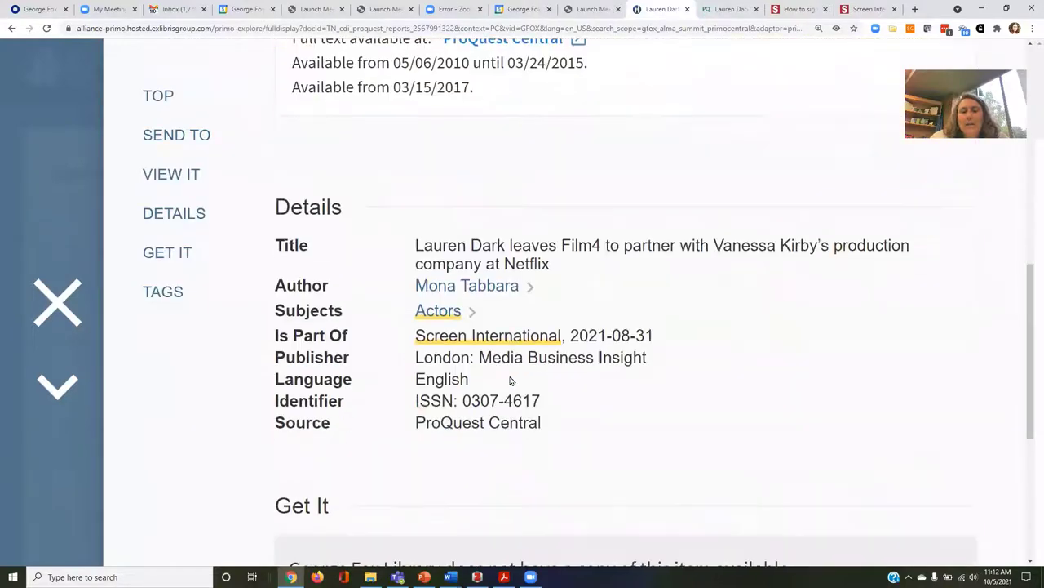
scroll(511, 381, "down", 1)
scroll(617, 299, "up", 6)
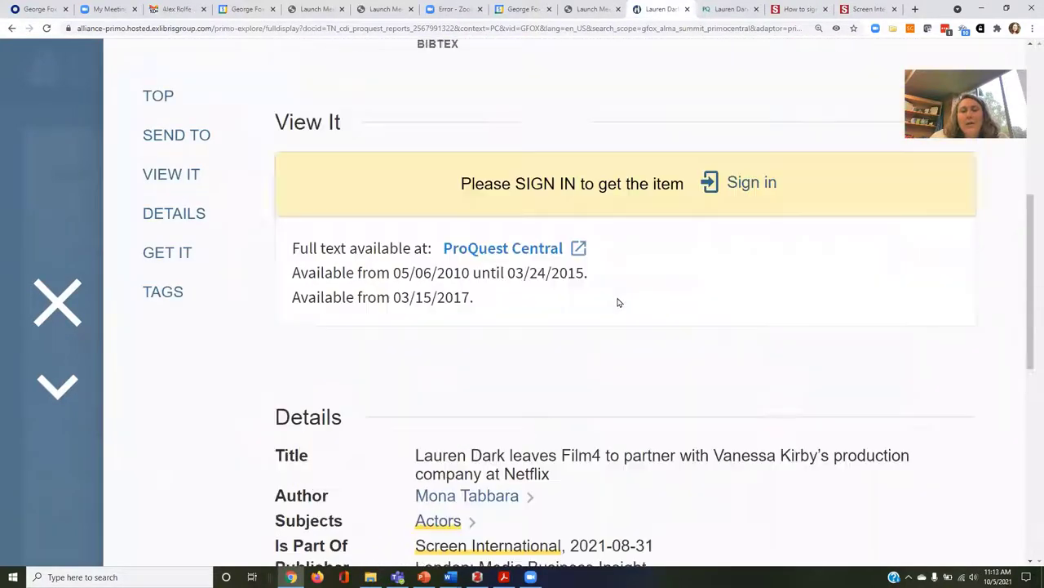
scroll(618, 299, "down", 3)
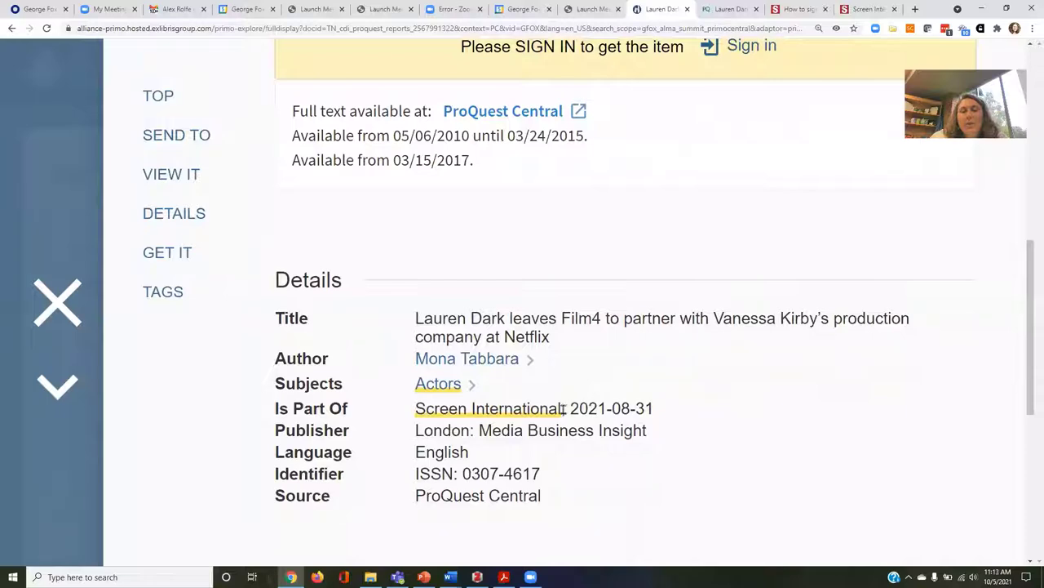
left_click(57, 302)
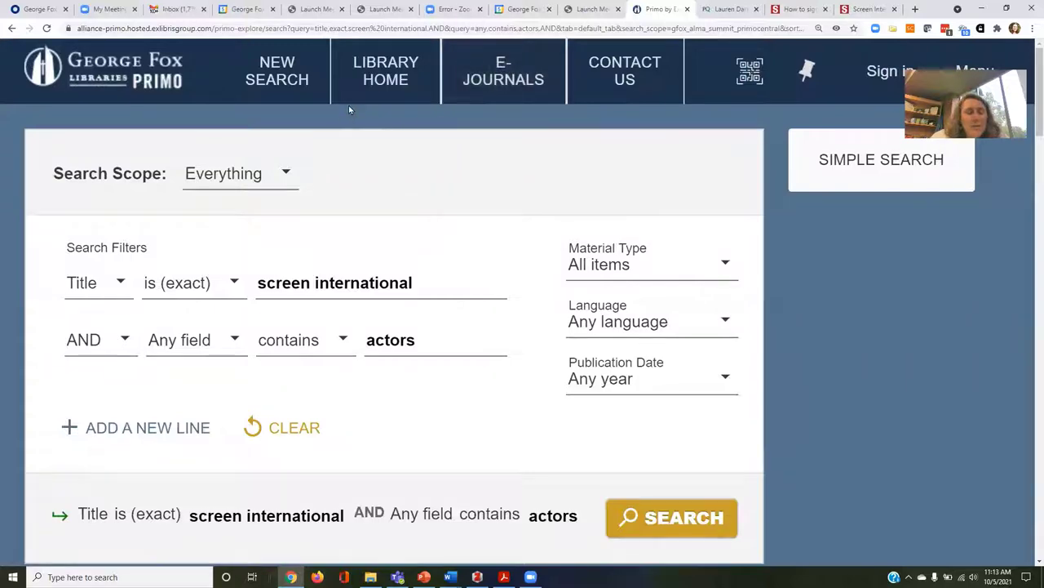
Zoom the page out two steps and go to the E-Journals journal search.
key("ctrl+minus")
key("ctrl+minus")
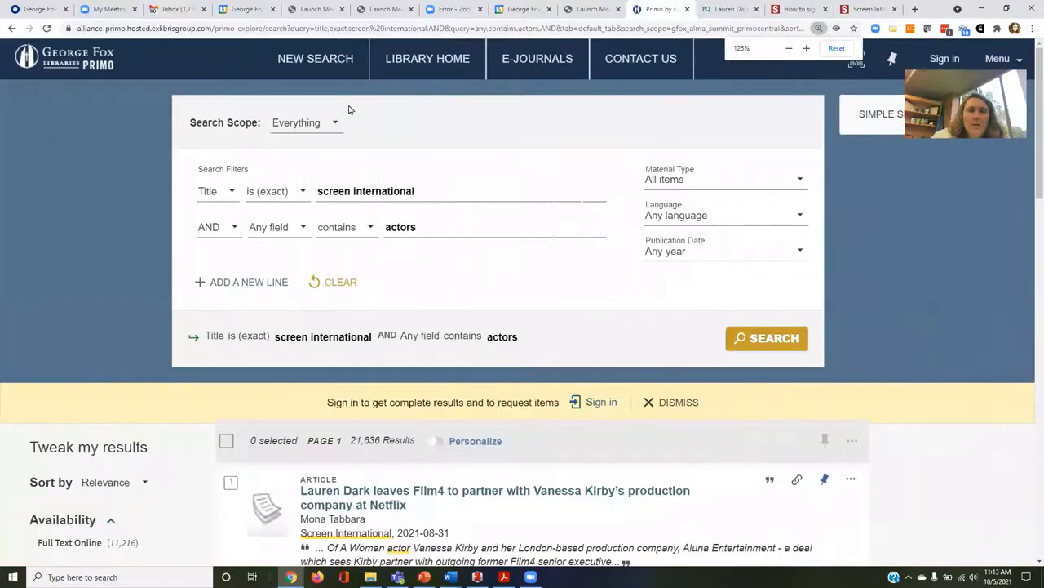
key("ctrl+minus")
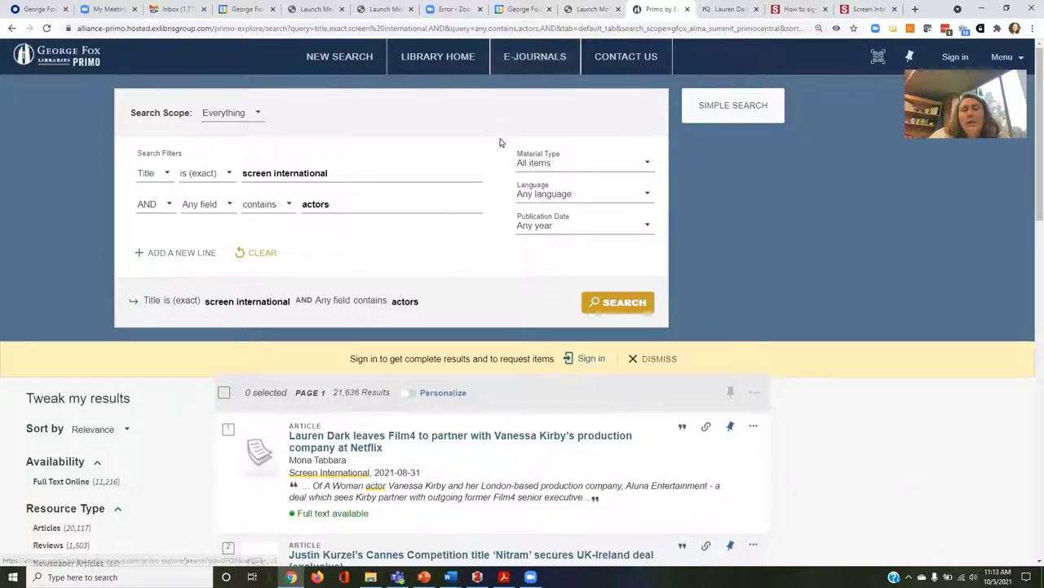
left_click(532, 55)
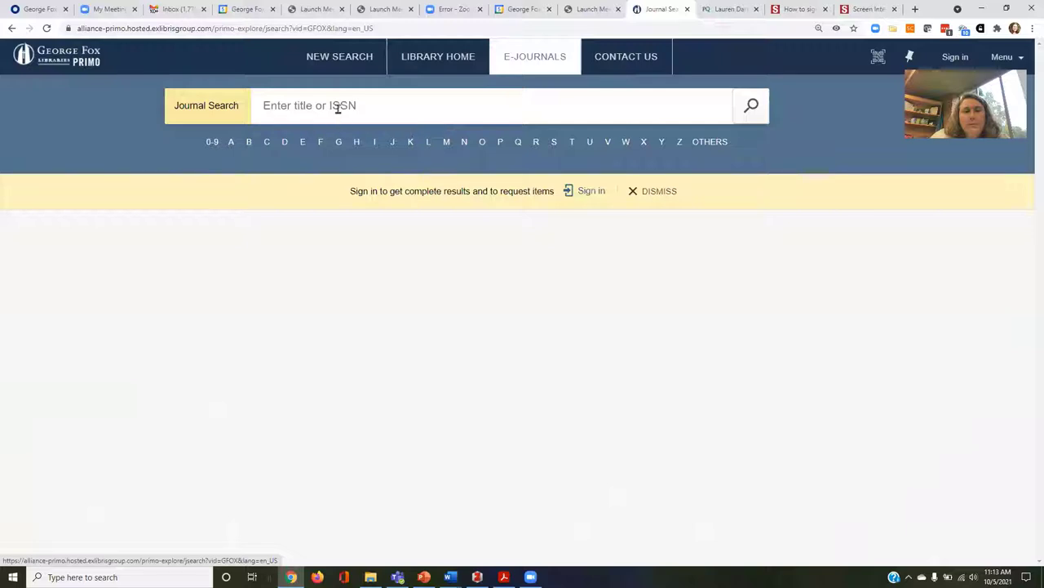
Search journals for 'screen international', returning 5 results led by Screen international.
left_click(338, 109)
type("scr")
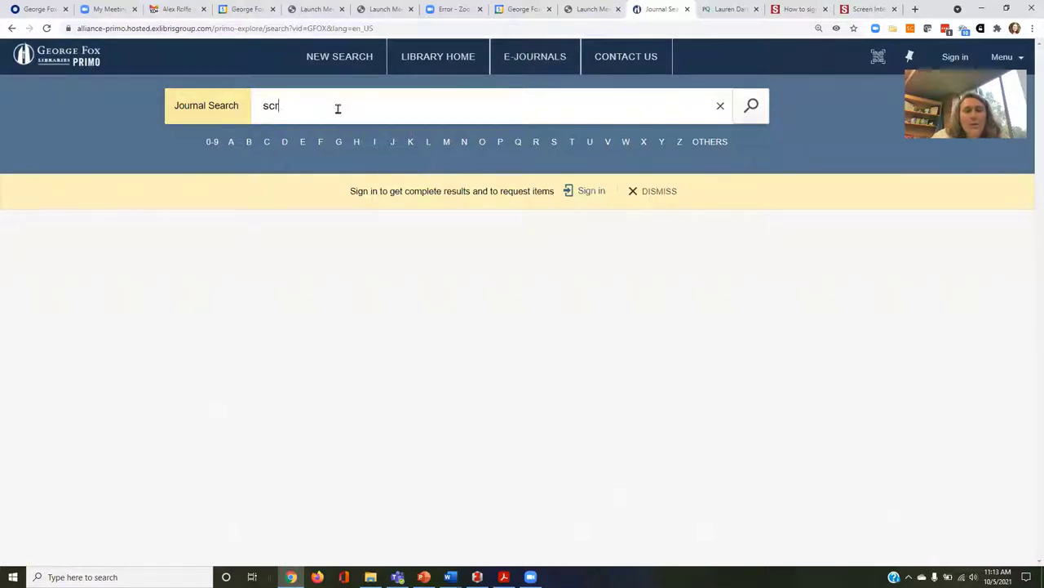
type("een international")
key("Return")
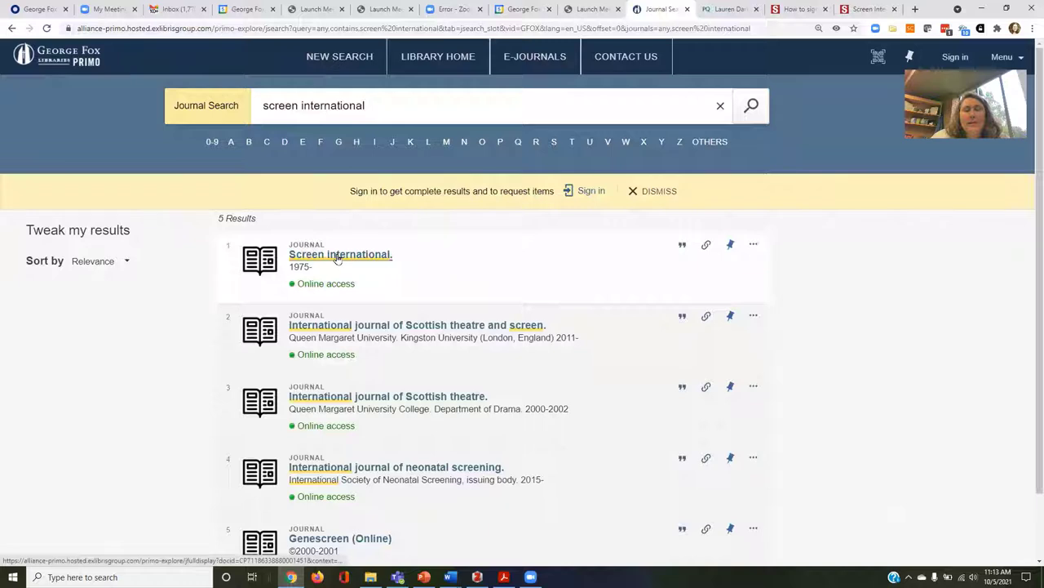
Open the Screen international journal record, then switch back to PowerPoint slide 8.
scroll(377, 281, "down", 2)
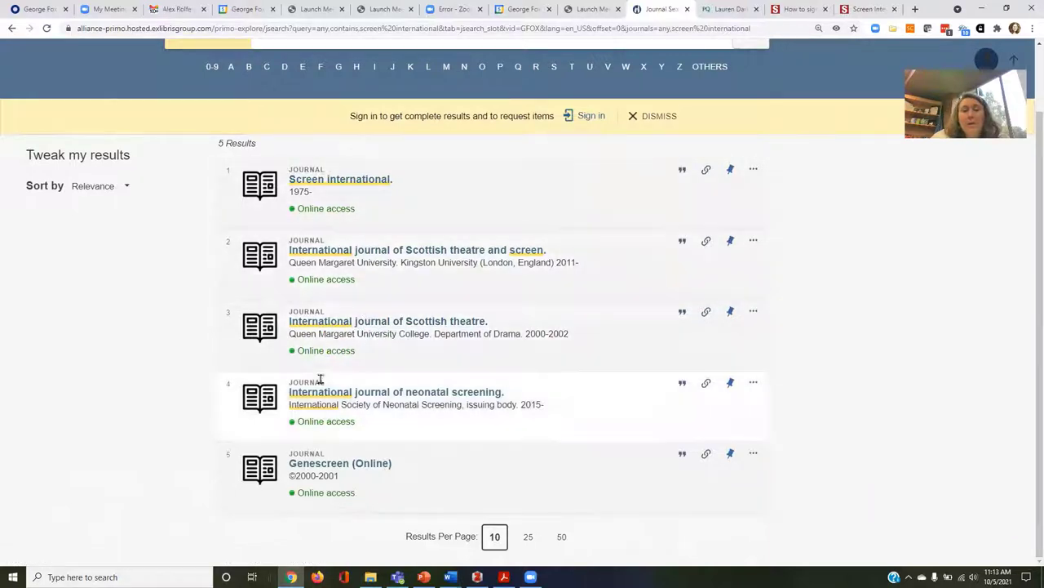
left_click(342, 190)
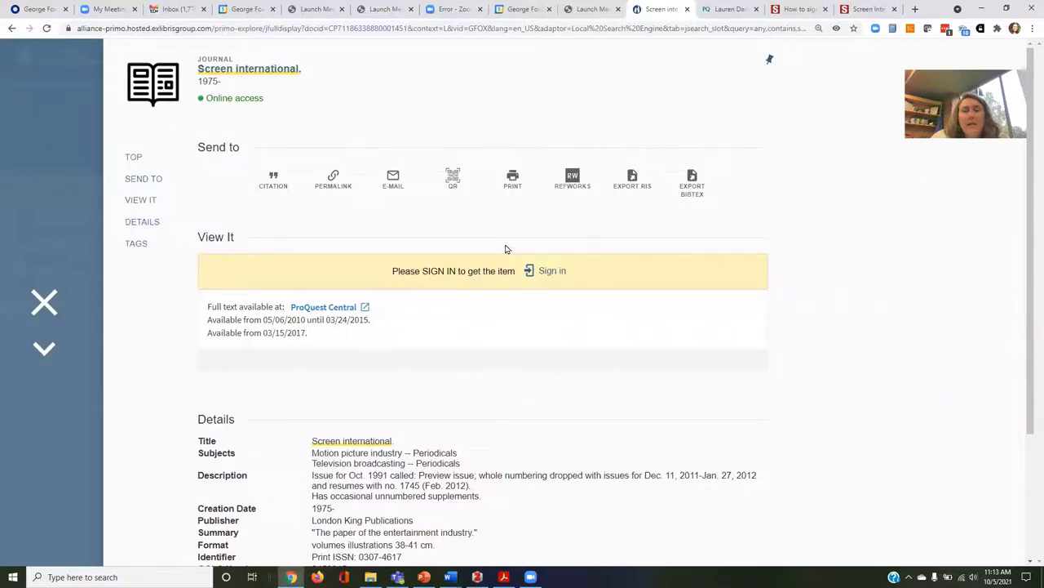
left_click(424, 577)
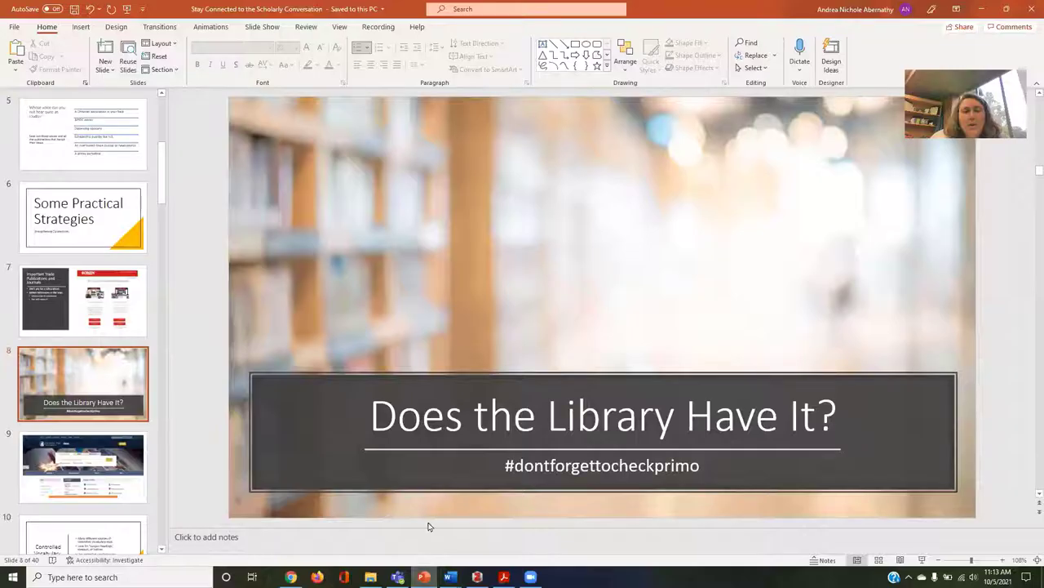
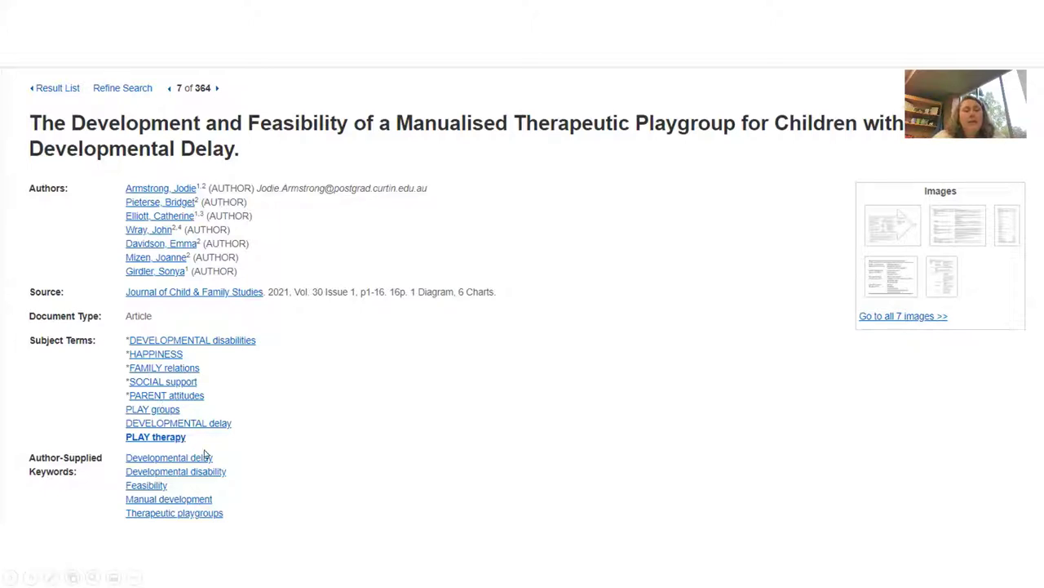
End the PowerPoint slideshow and return to the Primo 'Silent films' results in Chrome.
key("alt+Tab")
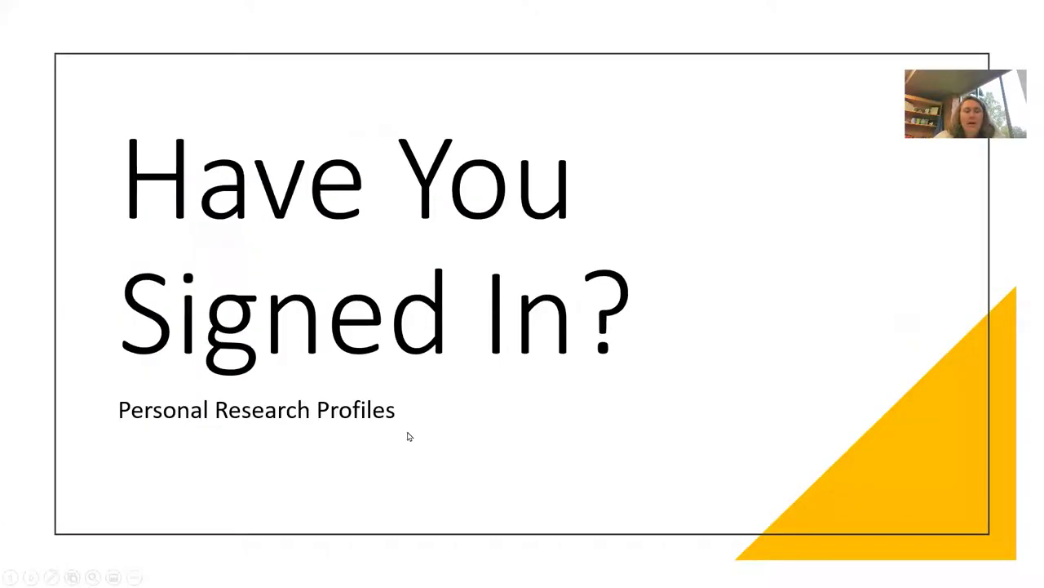
key("alt+Tab")
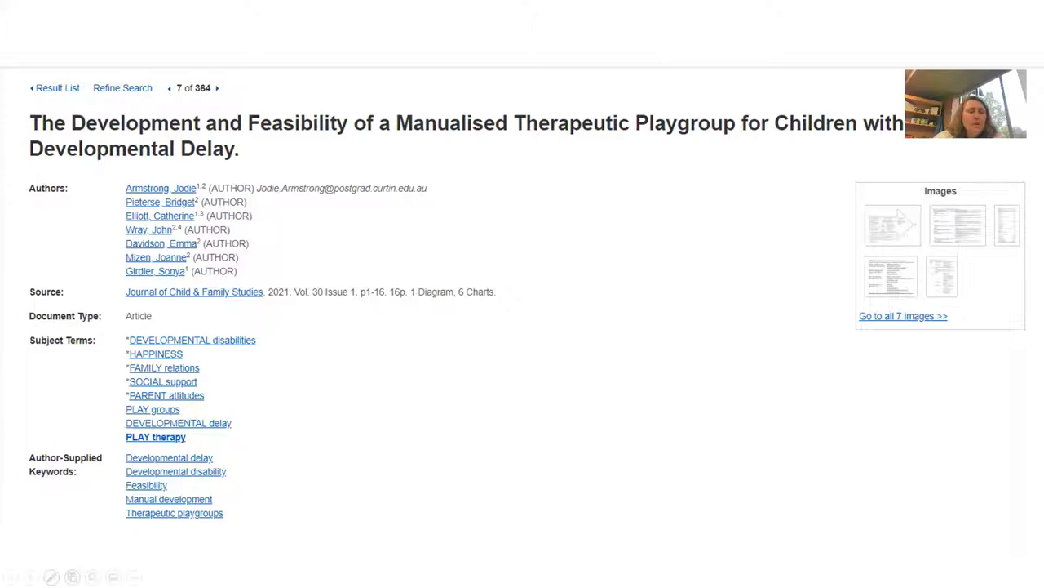
left_click(134, 577)
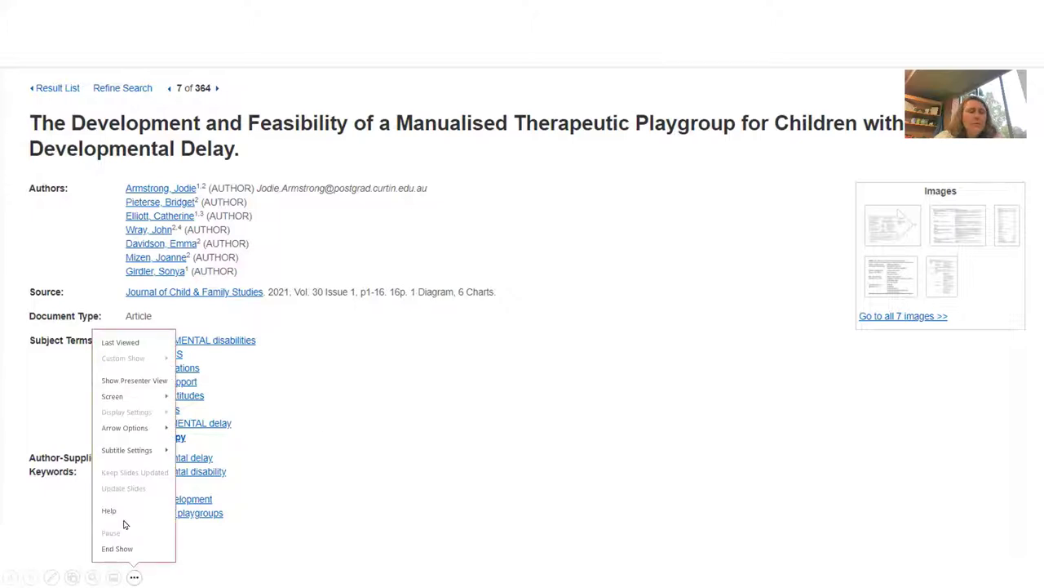
left_click(123, 547)
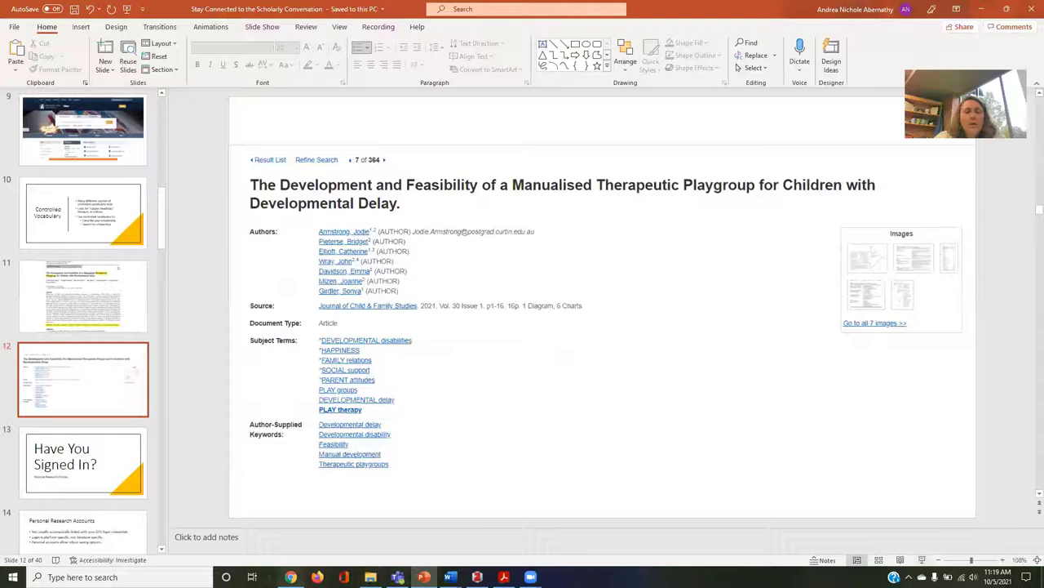
left_click(291, 577)
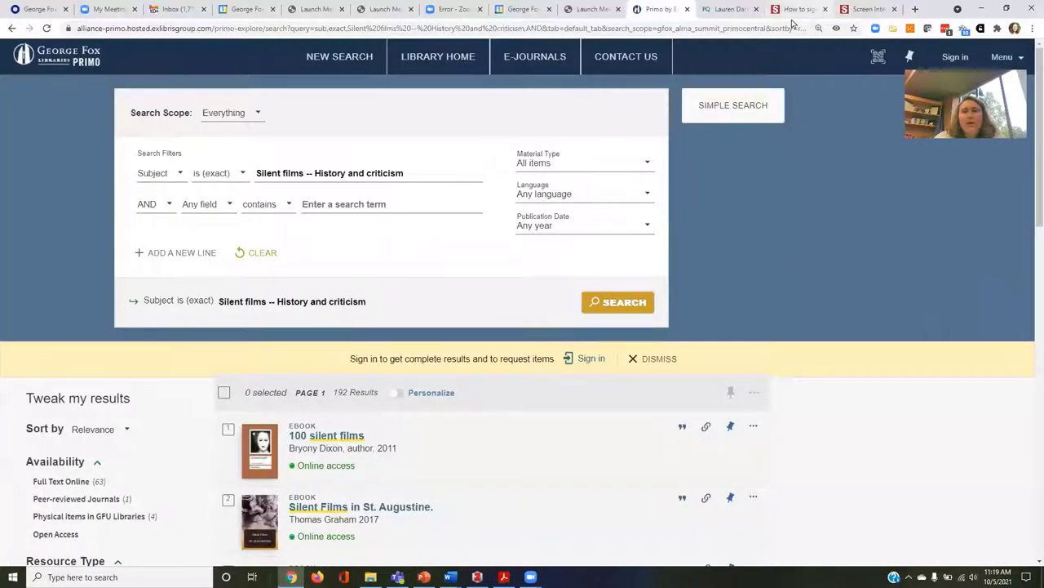
From Library Home, open SocINDEX under letter S in the Databases A-Z list.
left_click(457, 62)
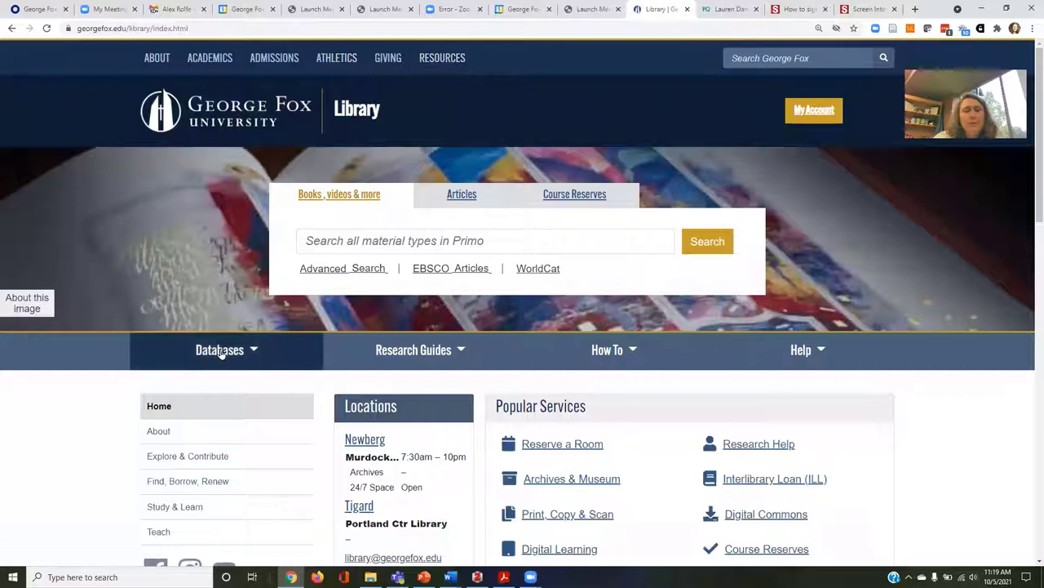
left_click(220, 351)
left_click(213, 397)
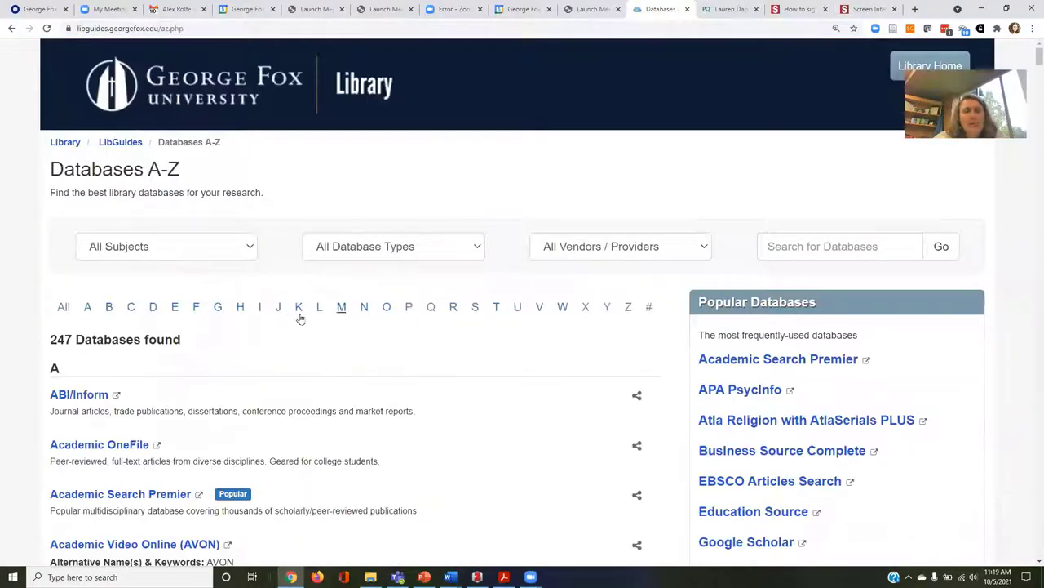
left_click(474, 310)
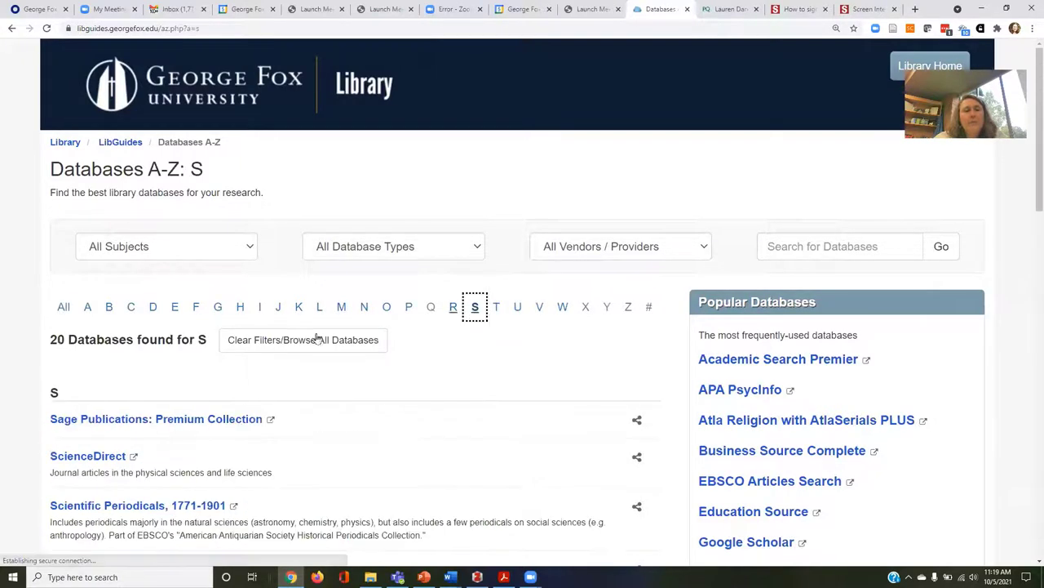
scroll(179, 417, "down", 3)
scroll(70, 477, "down", 3)
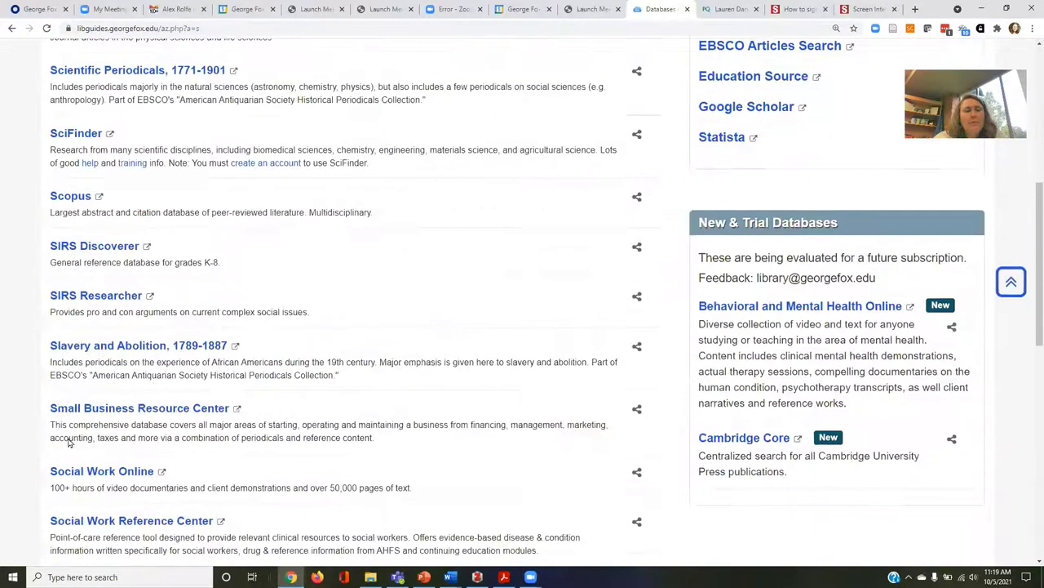
scroll(102, 485, "down", 2)
left_click(81, 439)
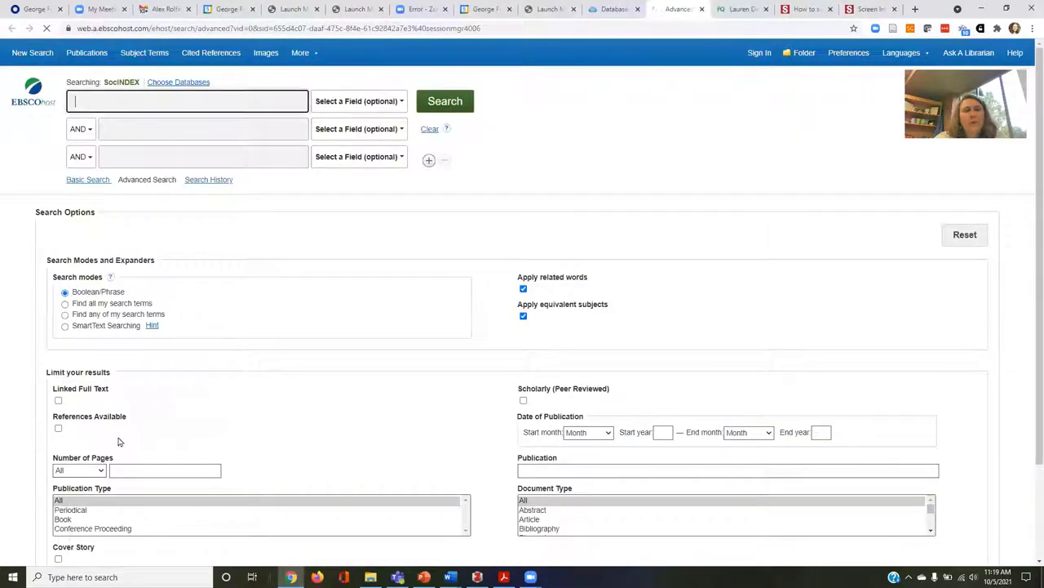
Browse the SocINDEX Subject Terms thesaurus for 'play therapy'.
left_click(140, 54)
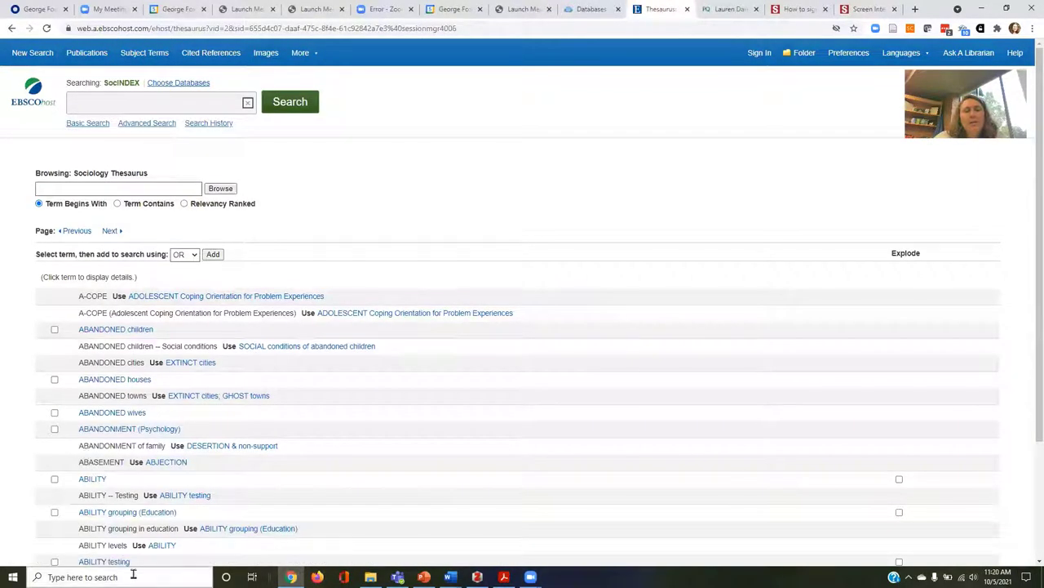
left_click(89, 188)
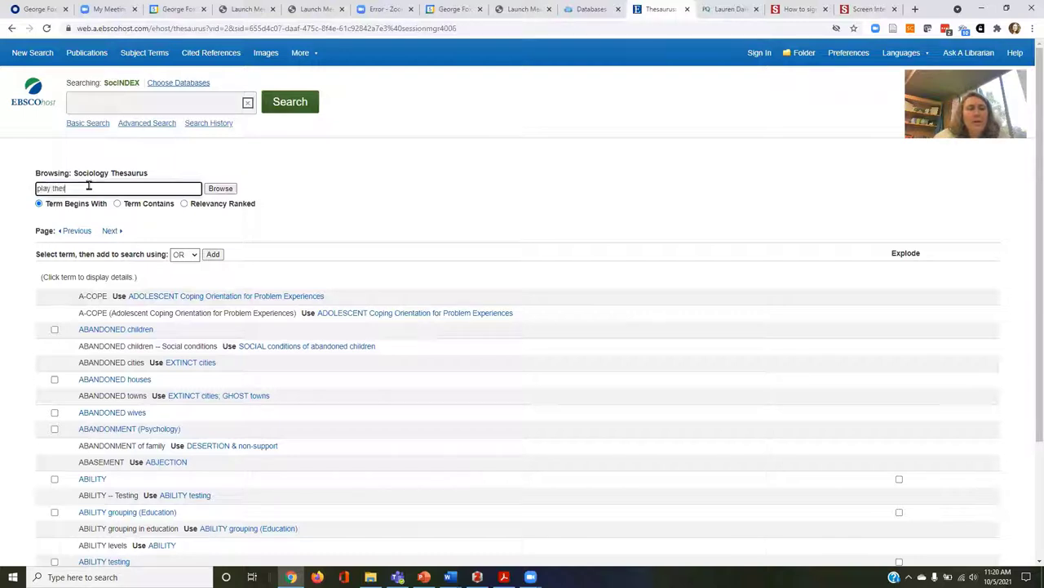
type("play therapy")
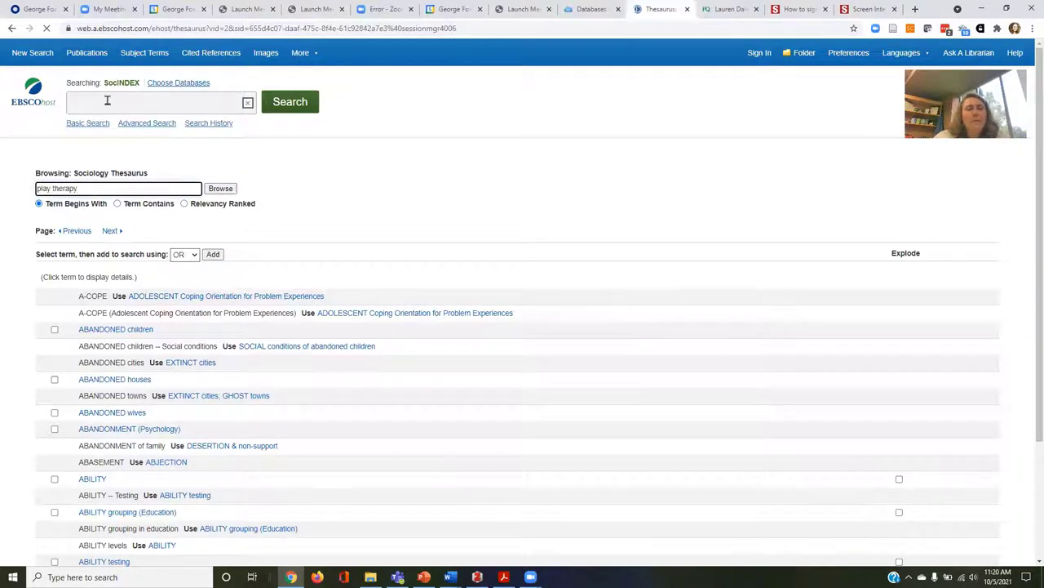
key("Return")
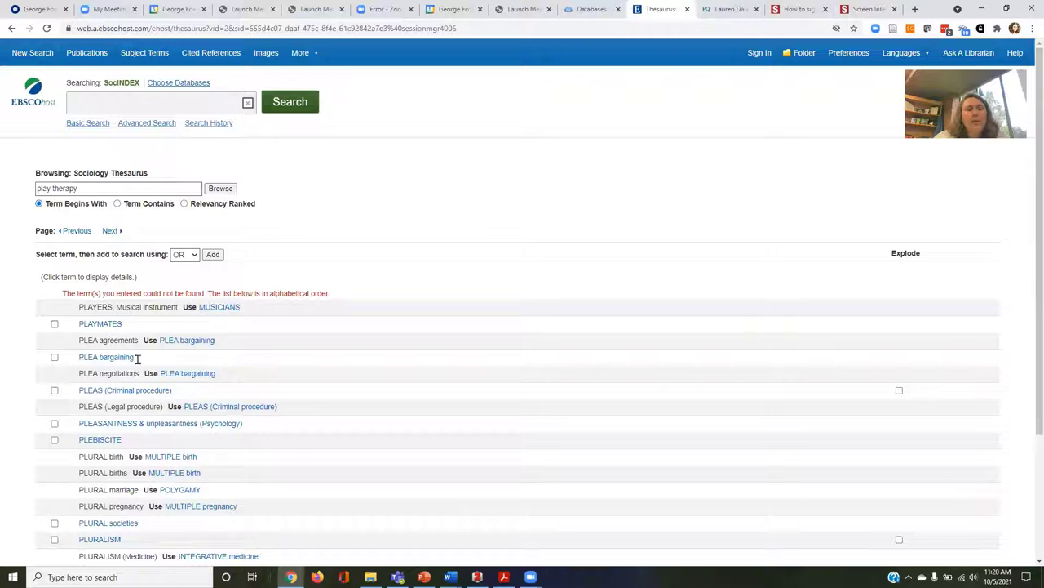
left_click(62, 187)
double_click(62, 187)
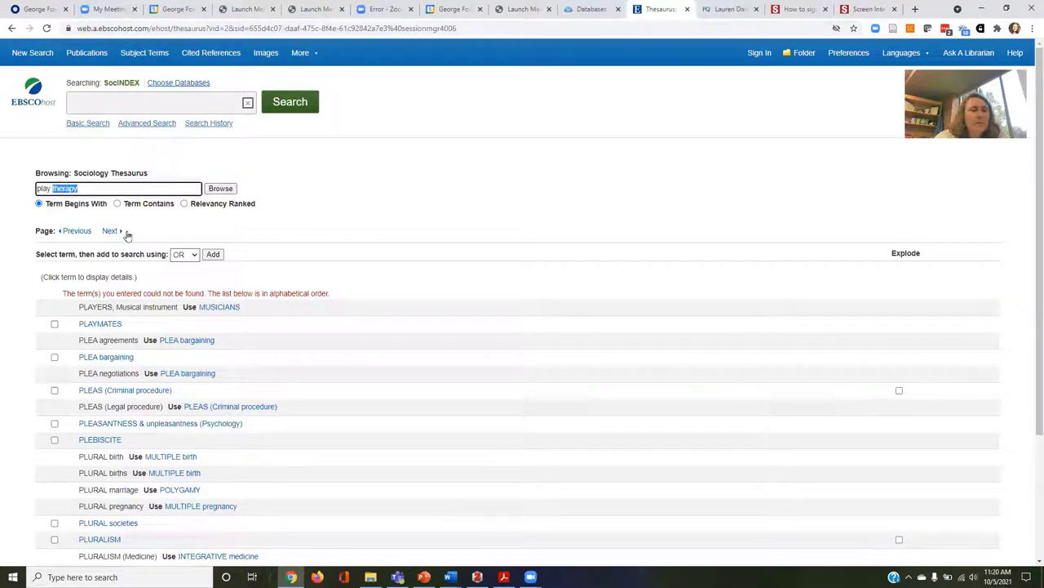
scroll(234, 347, "down", 3)
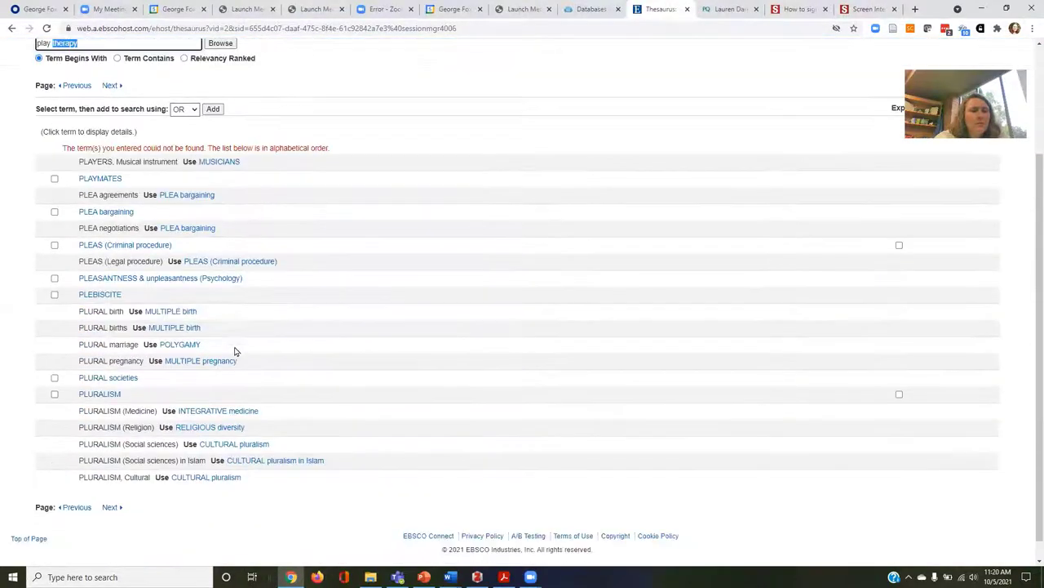
scroll(234, 351, "up", 3)
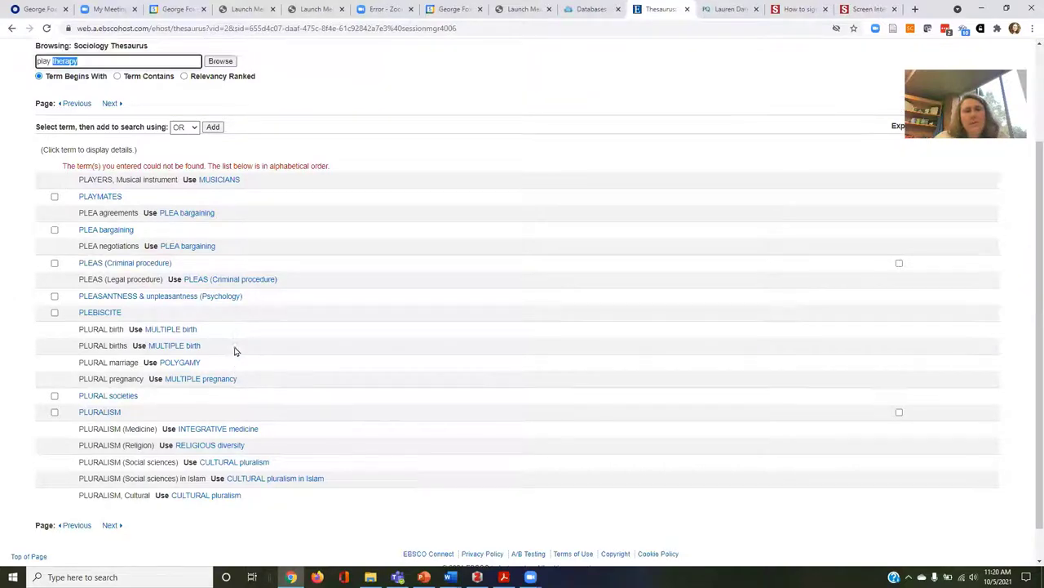
Run a keyword search for 'play therapy' from the main search box.
left_click(142, 105)
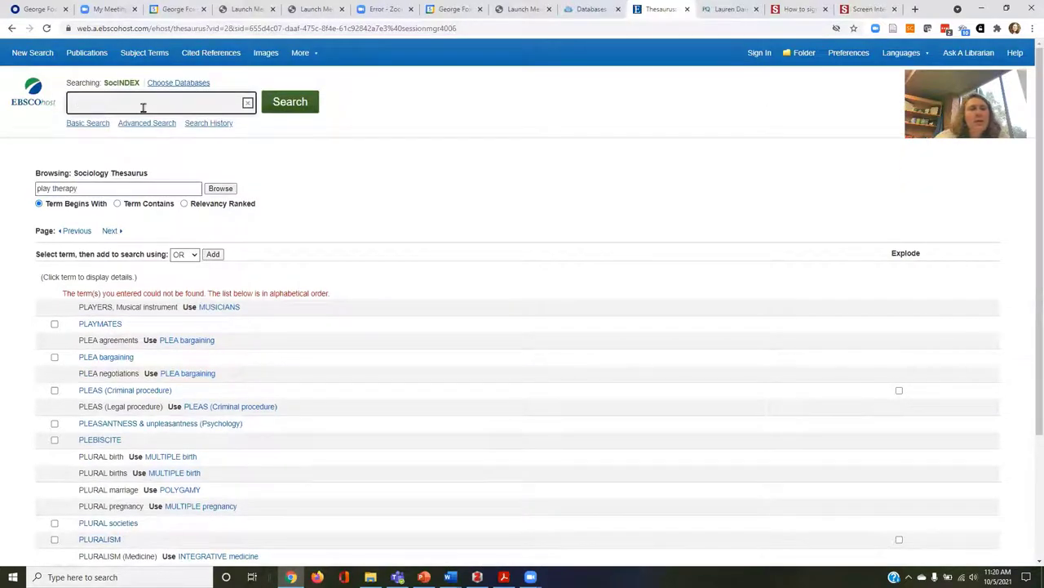
type("pla")
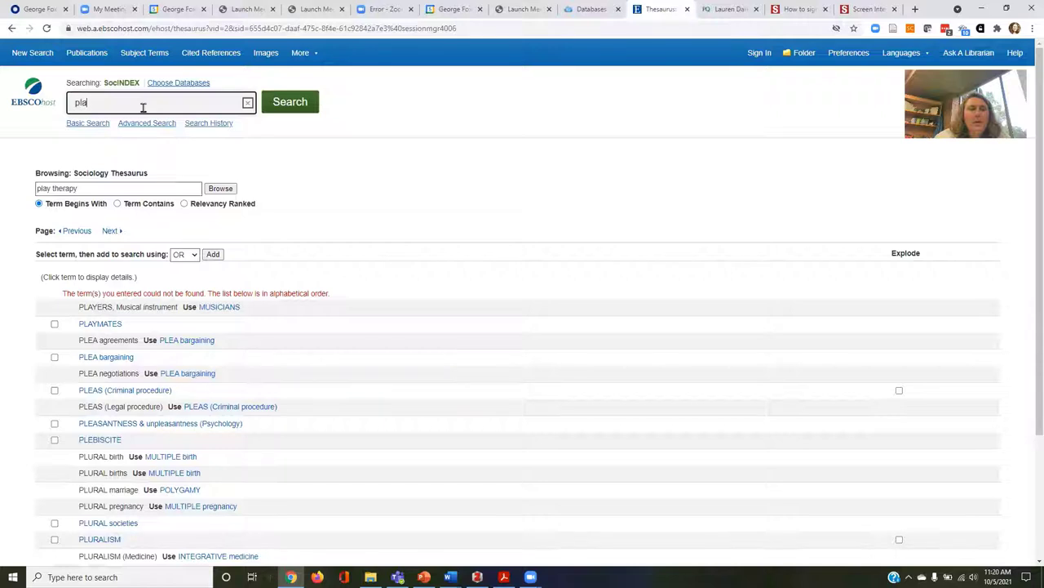
type("y therapy")
key("Return")
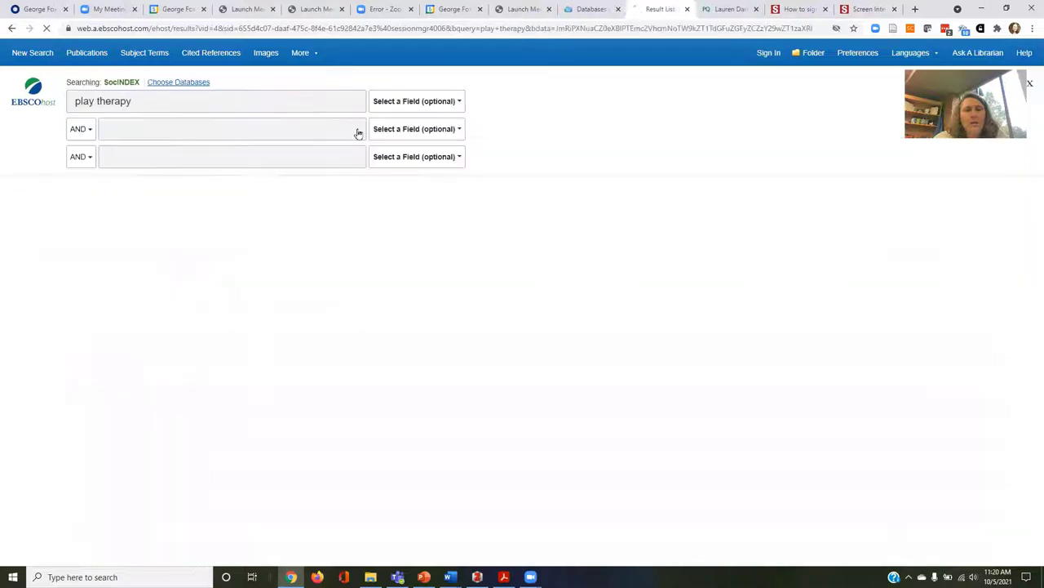
Open the Child-centred play therapy record and search its PLAY therapy subject term (364 results).
scroll(376, 359, "down", 3)
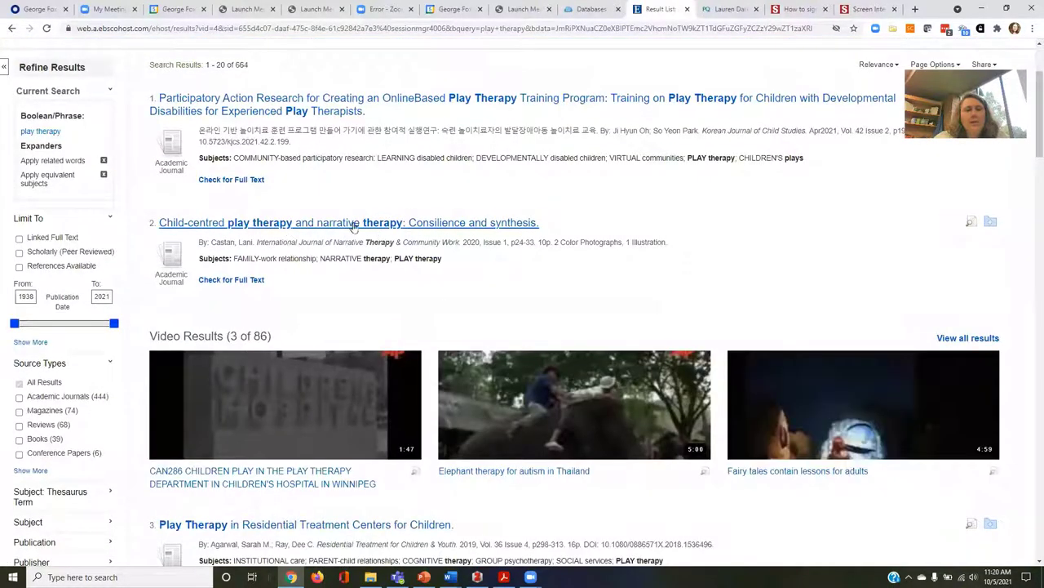
left_click(253, 231)
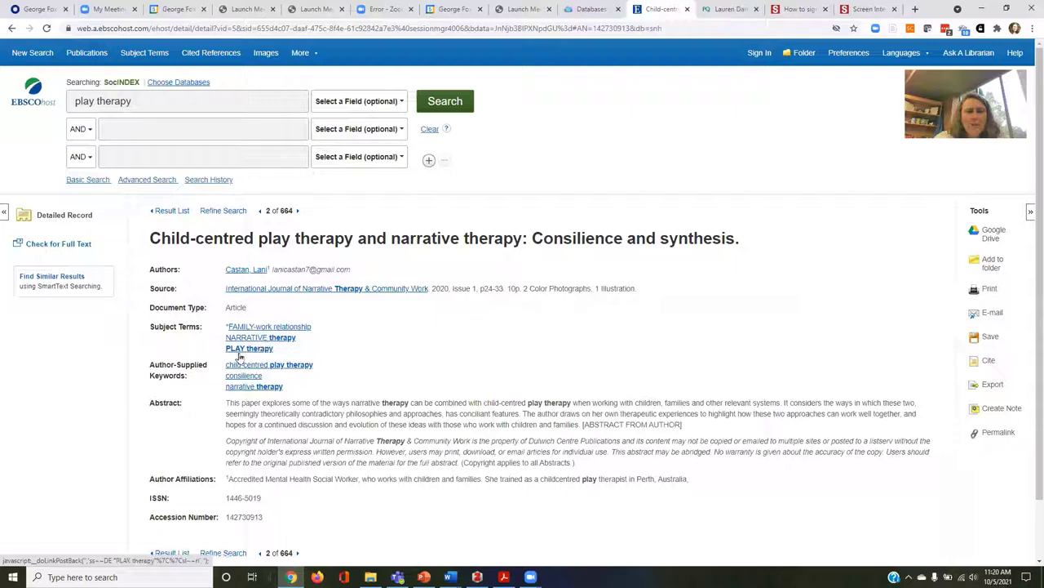
left_click(241, 350)
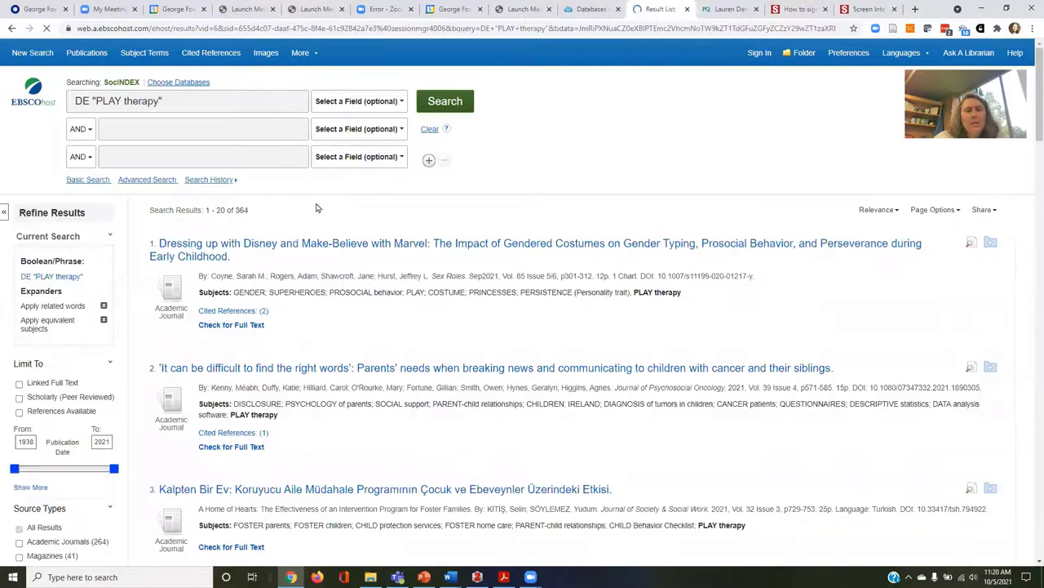
Browse the Sociology Thesaurus for 'narrative ther', getting nearby terms from NARRATOLOGY.
left_click(152, 54)
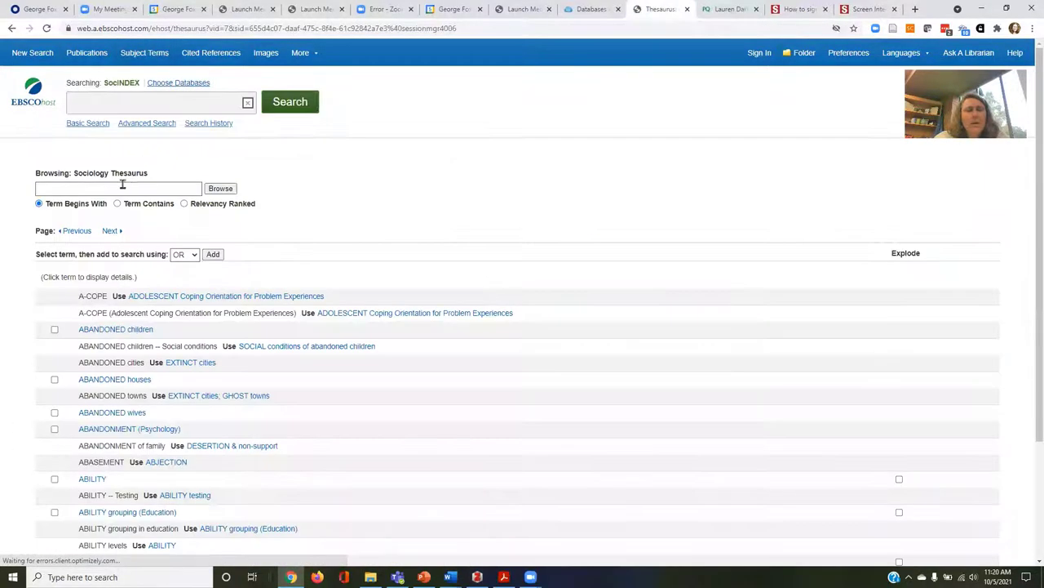
left_click(126, 184)
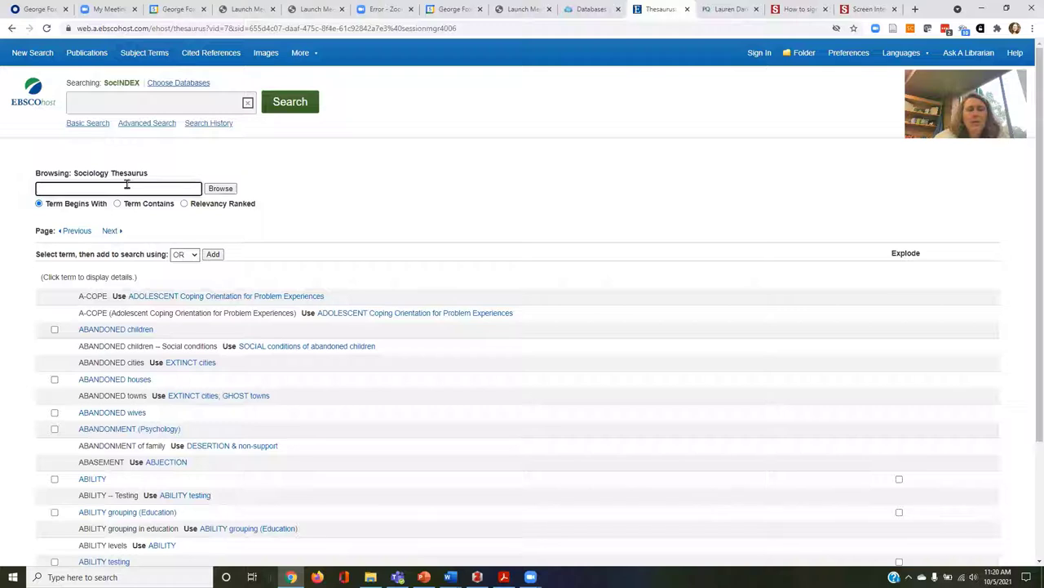
type("narrative t")
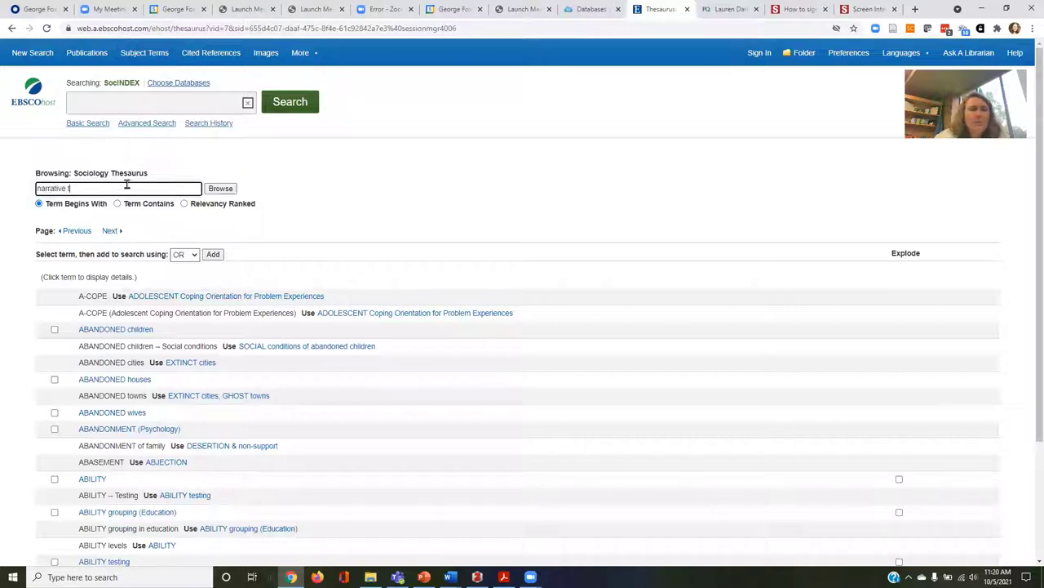
type("herapy")
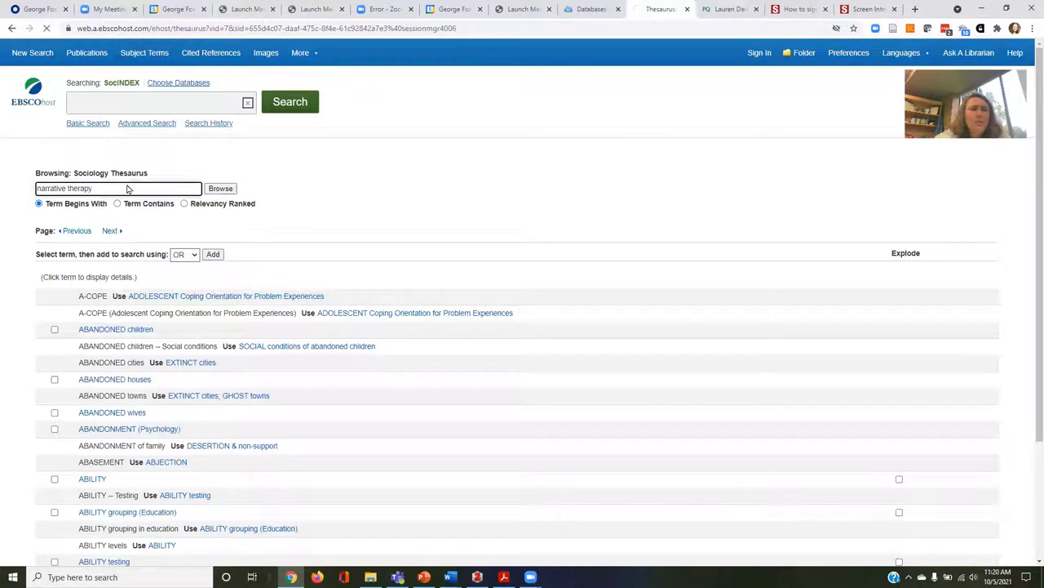
key("Return")
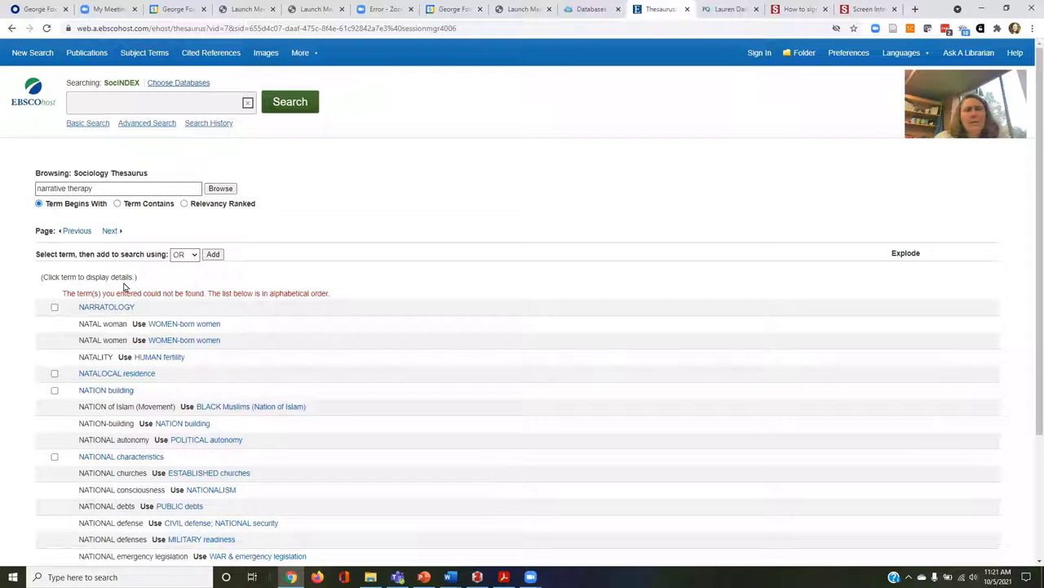
Open the Indexes browser and choose the Subject Terms index.
mouse_move(315, 57)
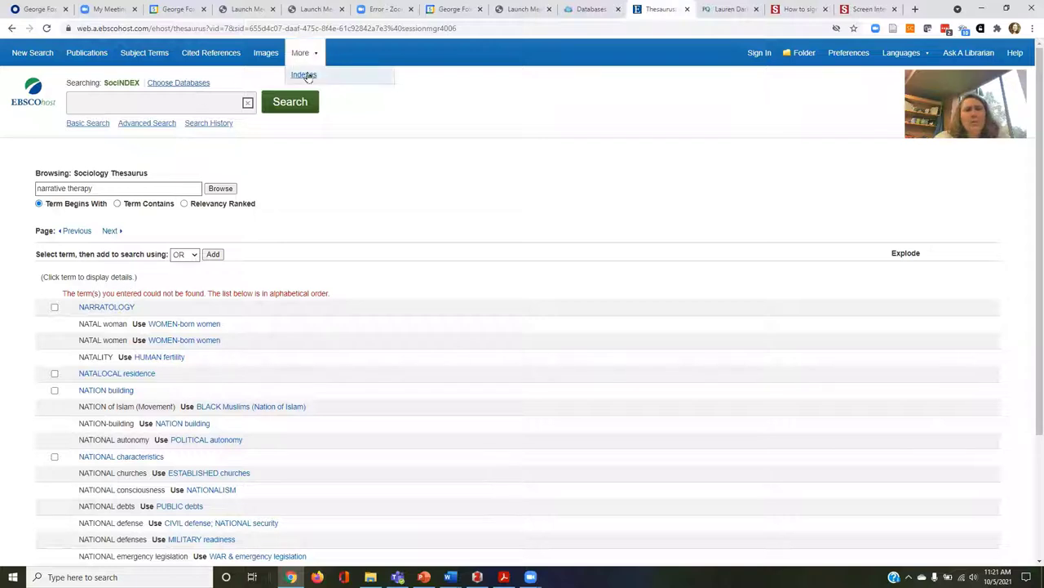
left_click(305, 75)
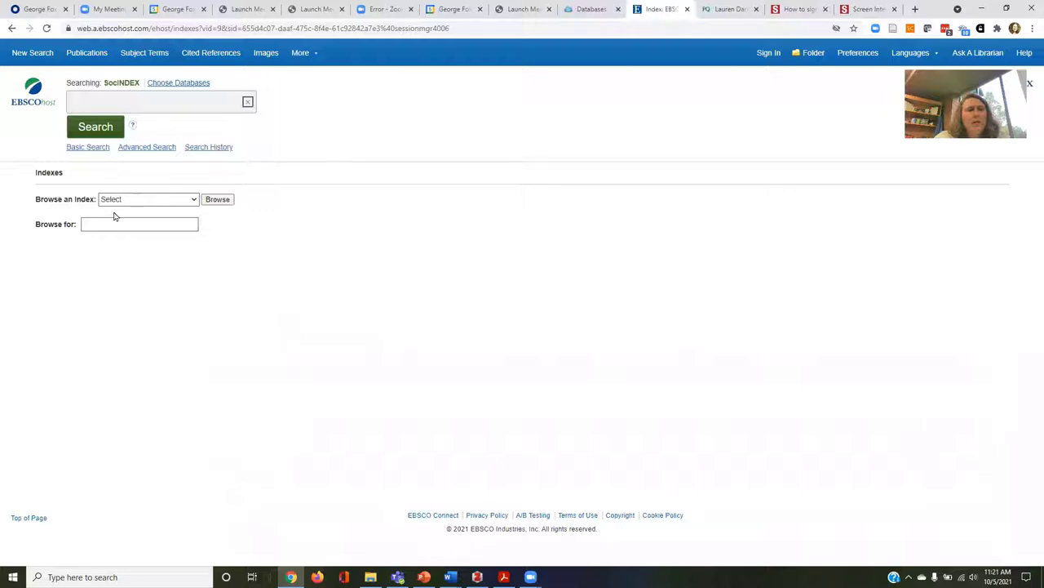
left_click(122, 204)
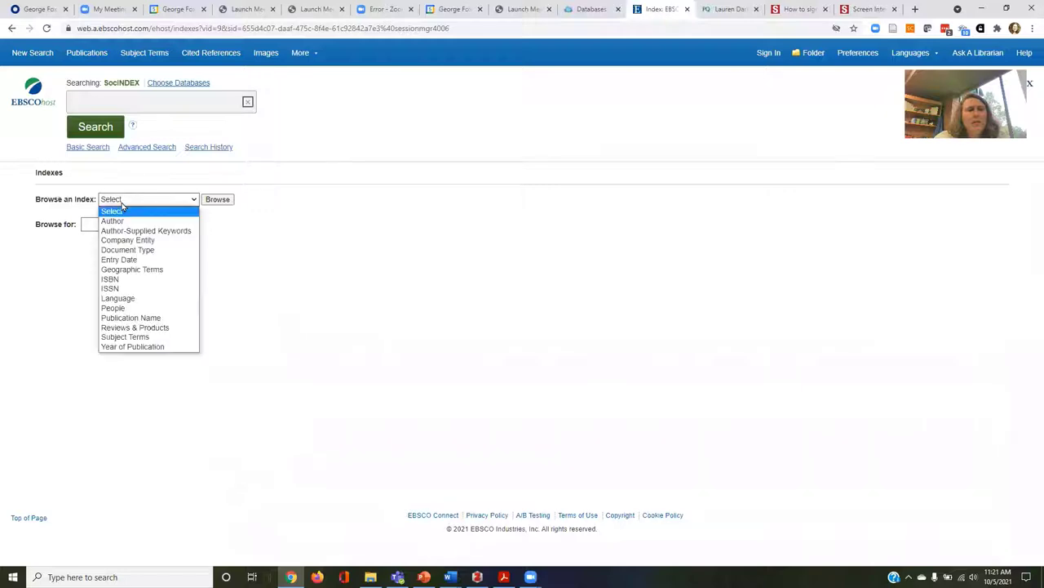
left_click(141, 340)
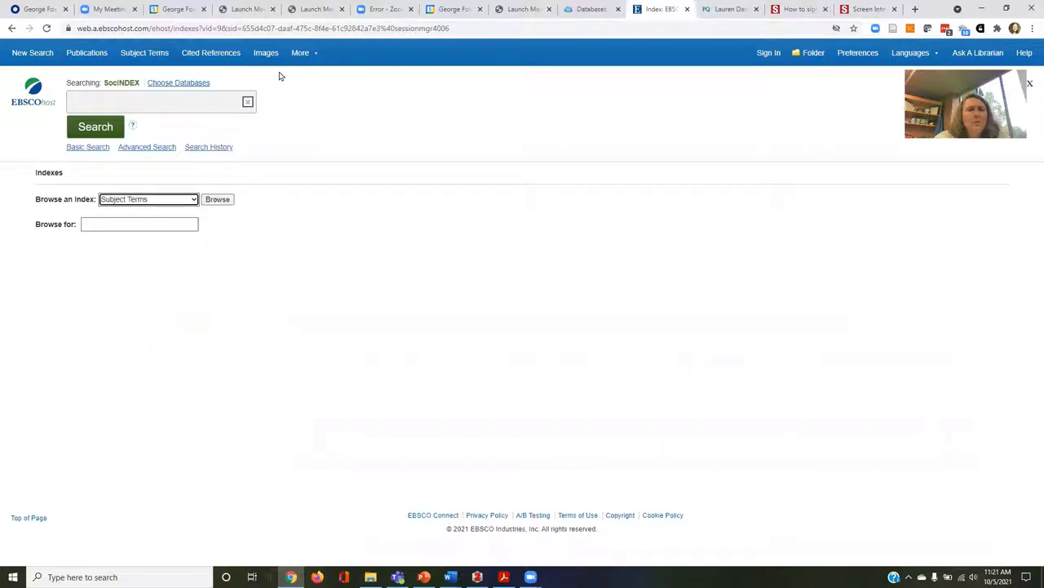
mouse_move(299, 52)
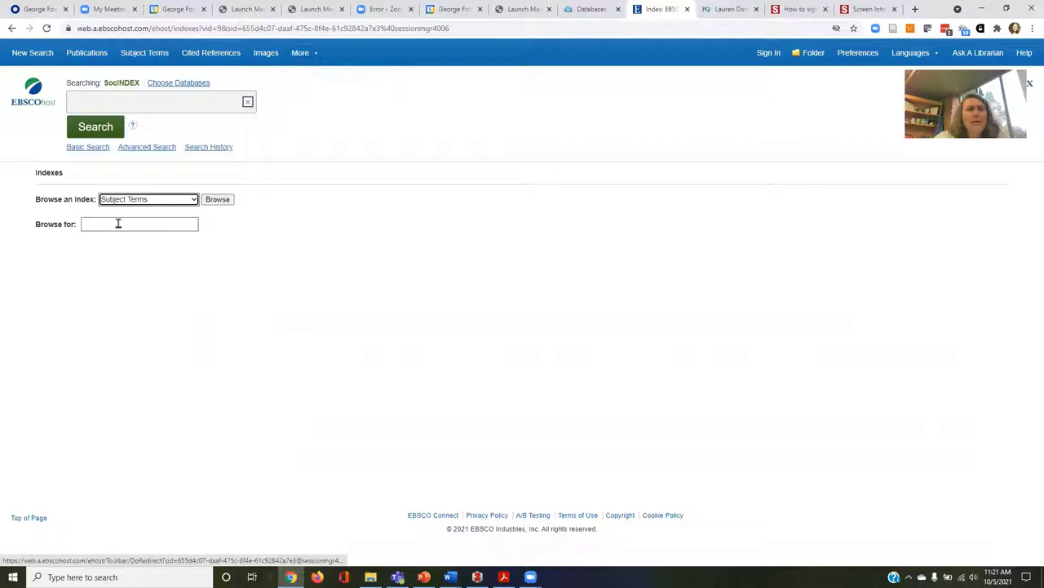
left_click(137, 202)
left_click(137, 202)
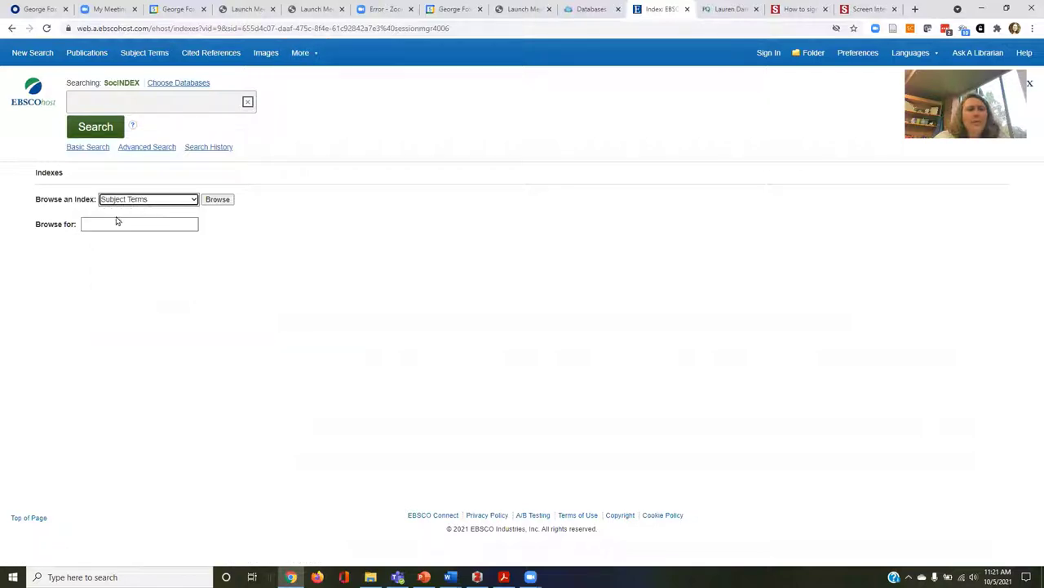
Browse for 'play therapy' (347 records), tick it and add it as (ZU "play therapy").
left_click(113, 224)
type("play")
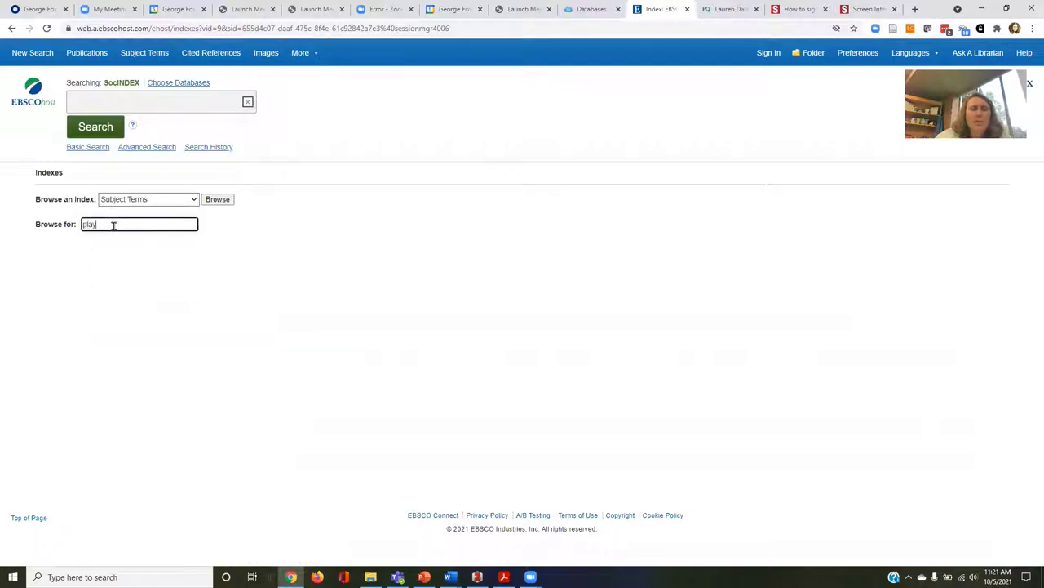
type(" therapy")
key("Return")
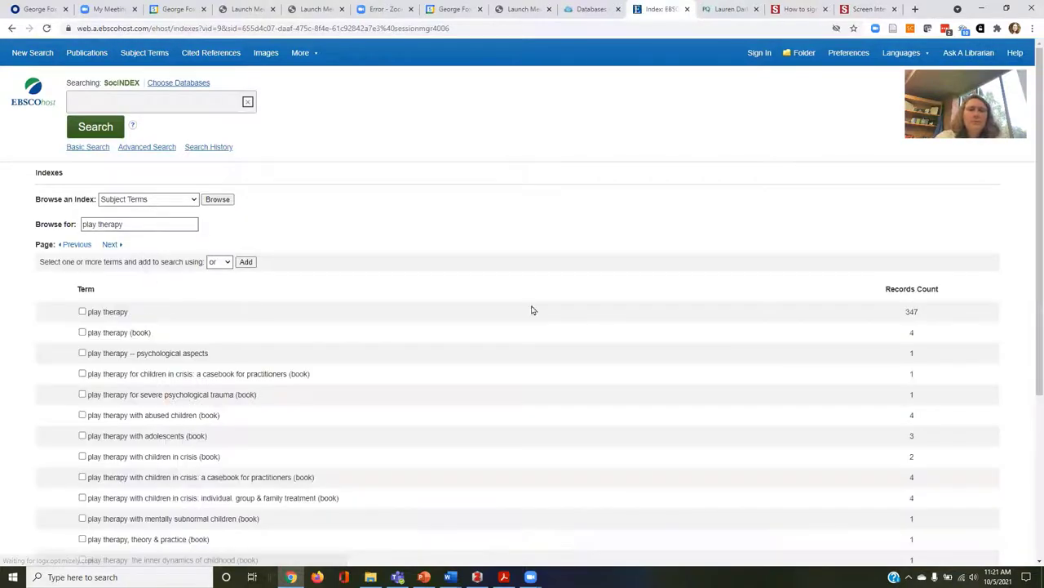
left_click(82, 312)
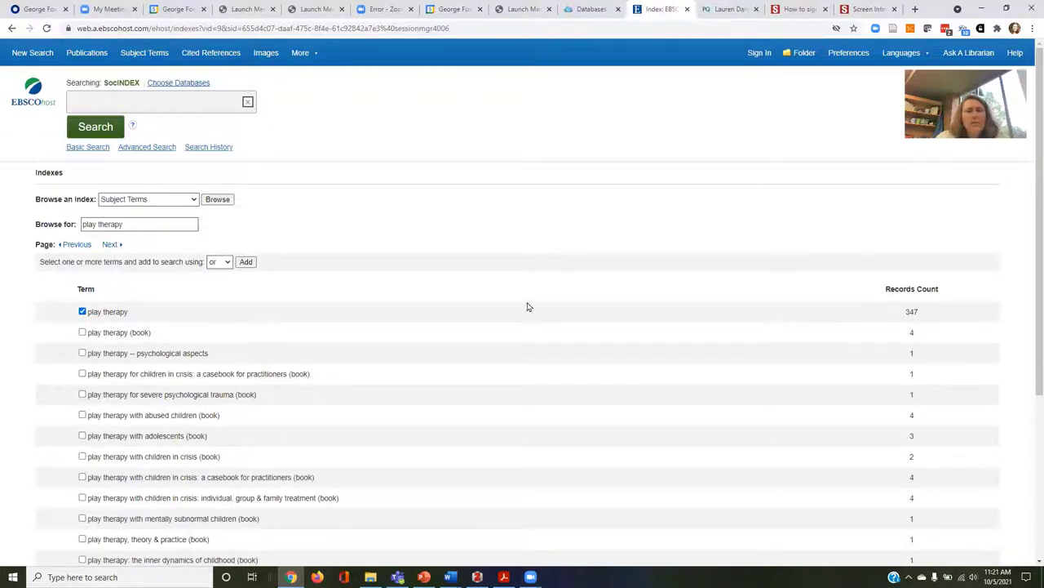
scroll(228, 373, "down", 2)
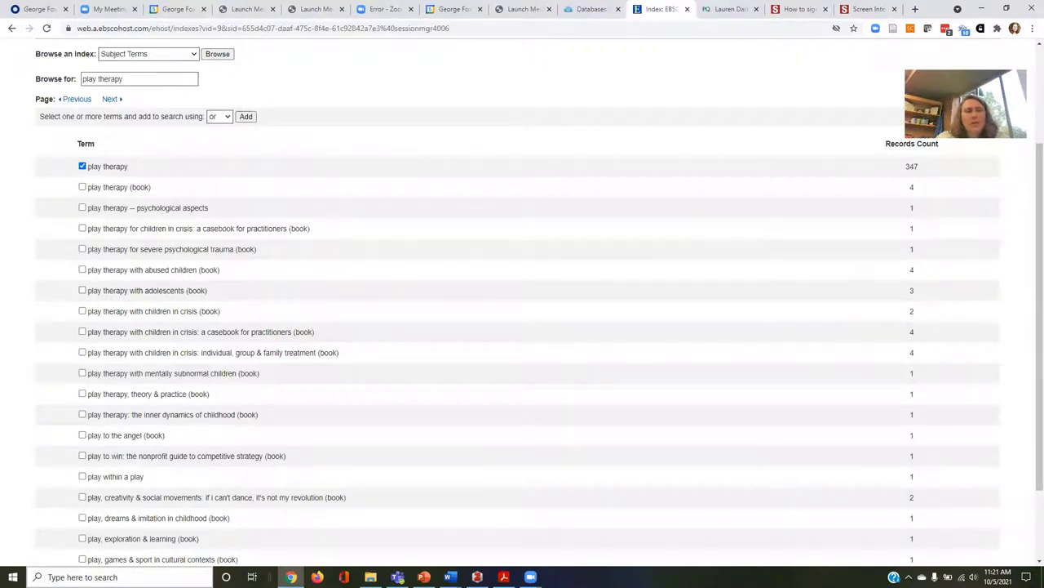
scroll(126, 500, "up", 1)
scroll(126, 501, "up", 1)
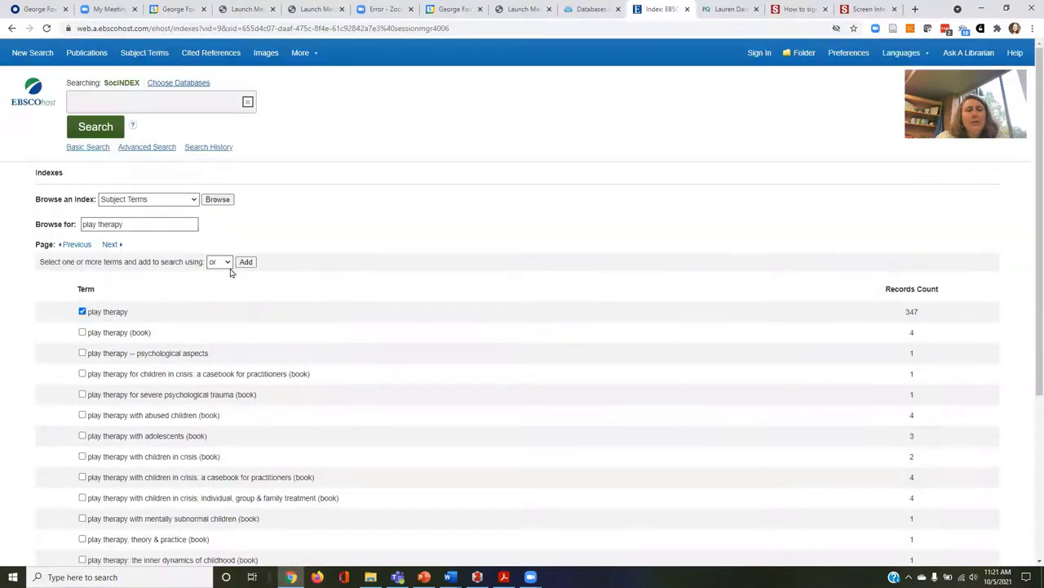
left_click(245, 261)
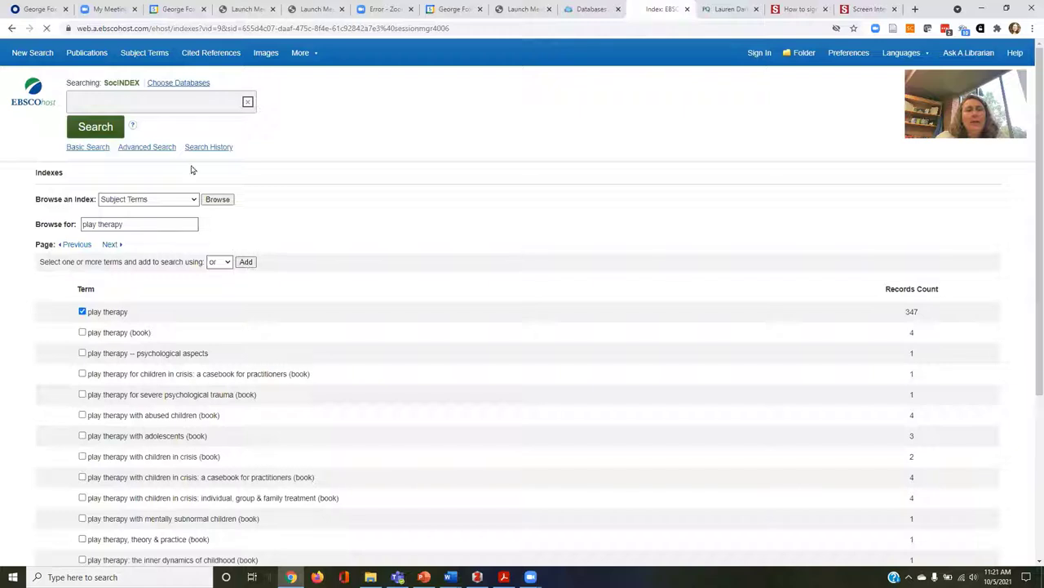
Run the ZU play therapy search (347 results), then present slides to 'Have You Signed In?'.
left_click(98, 129)
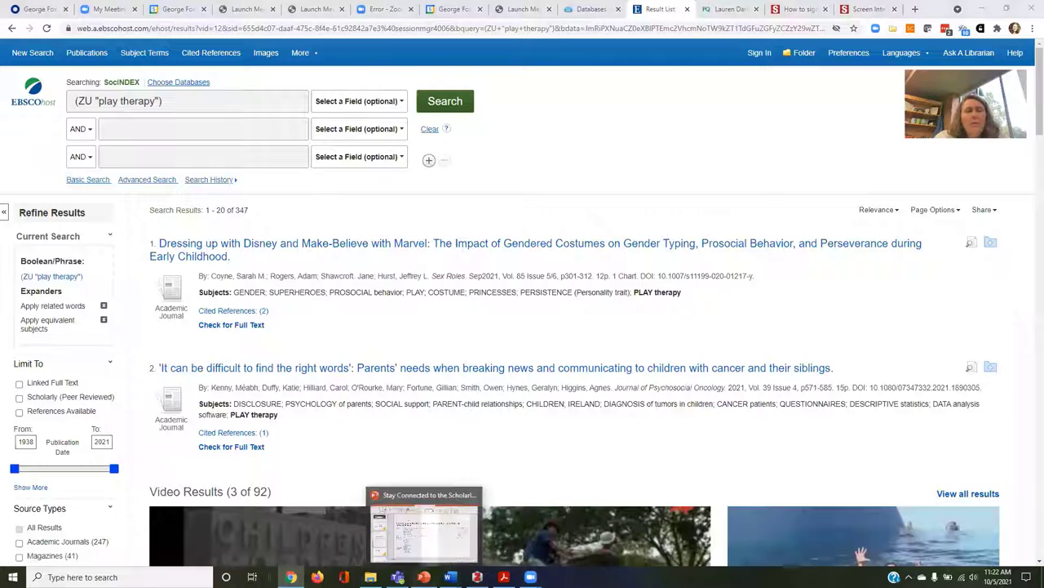
left_click(423, 576)
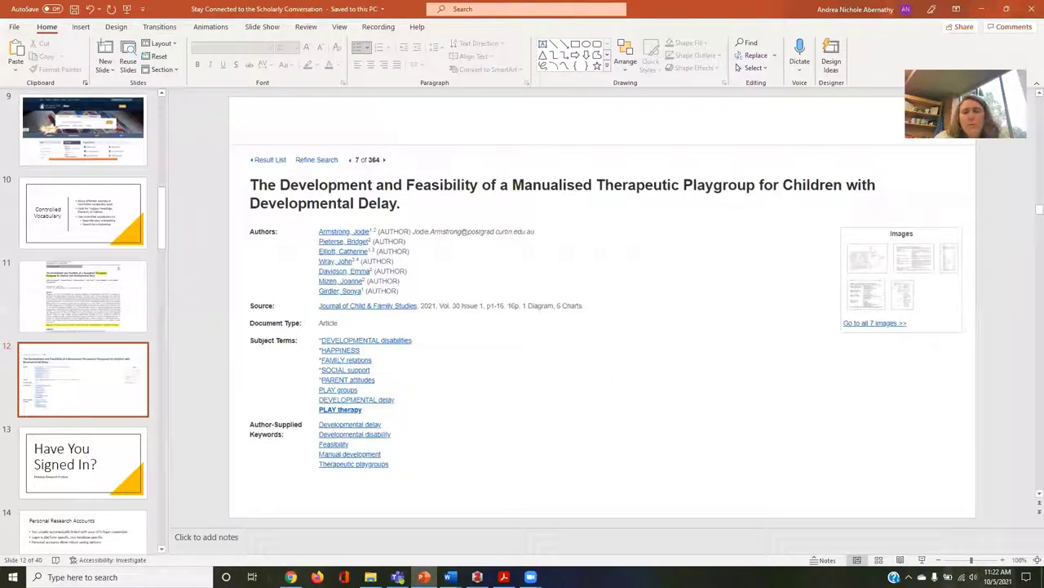
left_click(922, 560)
left_click(555, 373)
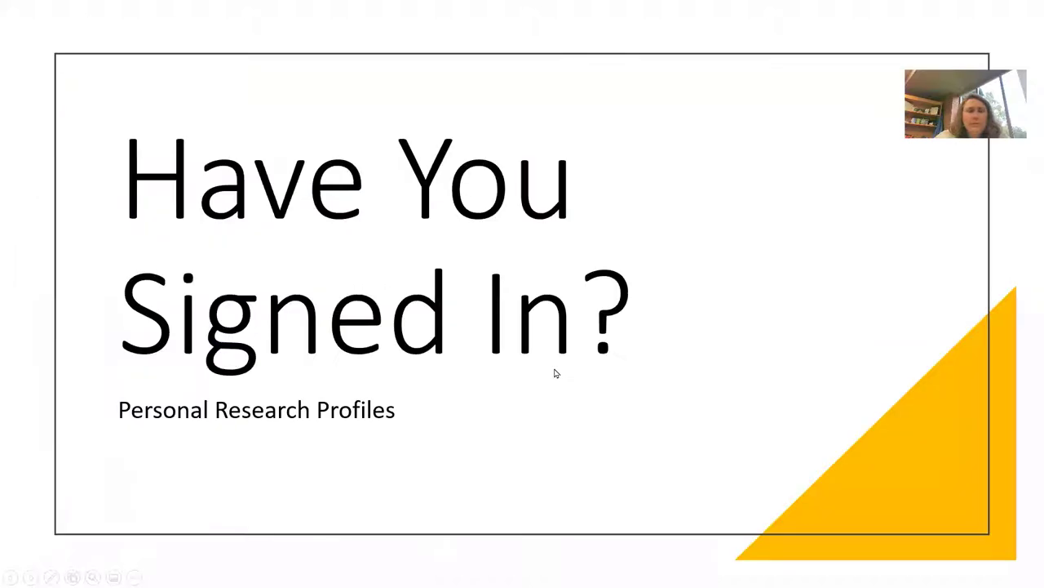
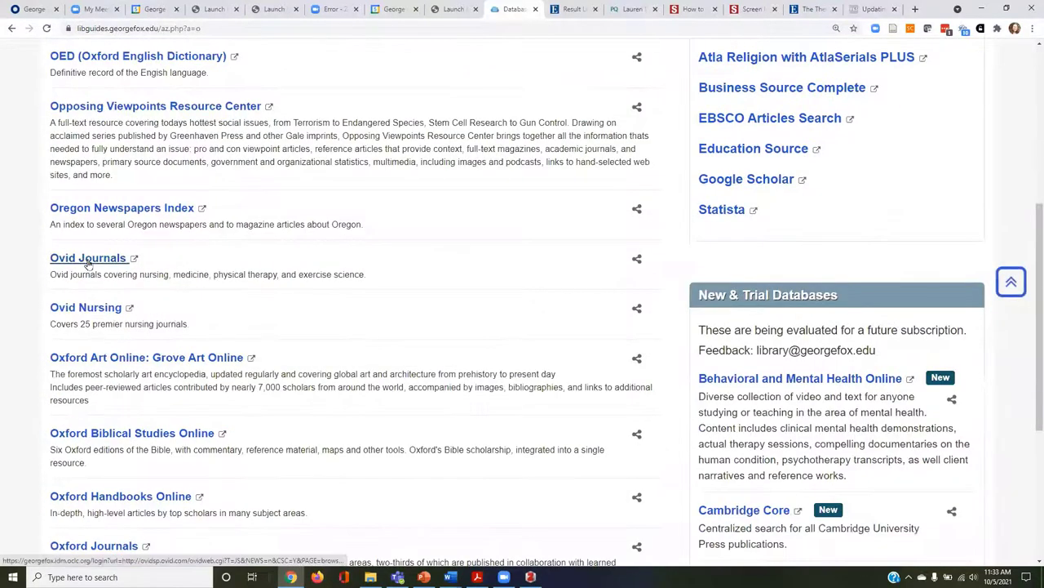
Launch Ovid Journals from the A–Z Databases list filtered to letter O.
left_click(87, 259)
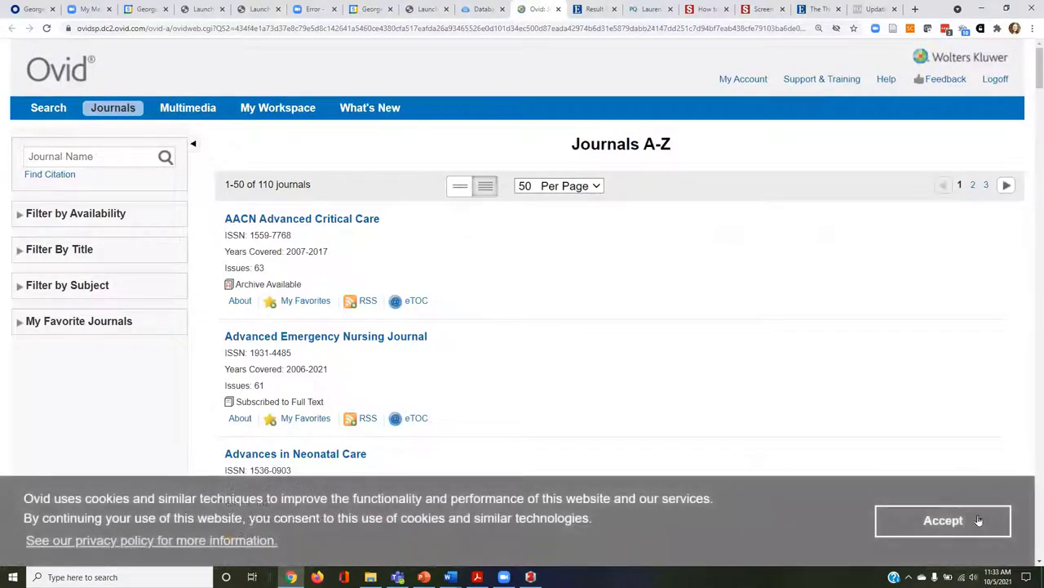
Accept the Ovid cookie notice and start a journal title search.
left_click(971, 527)
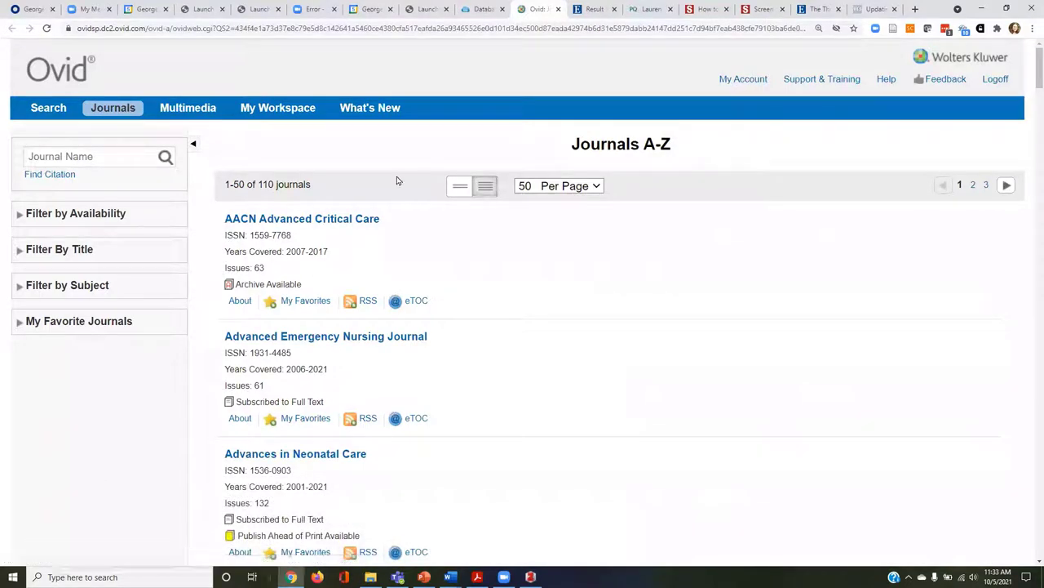
scroll(359, 316, "down", 1)
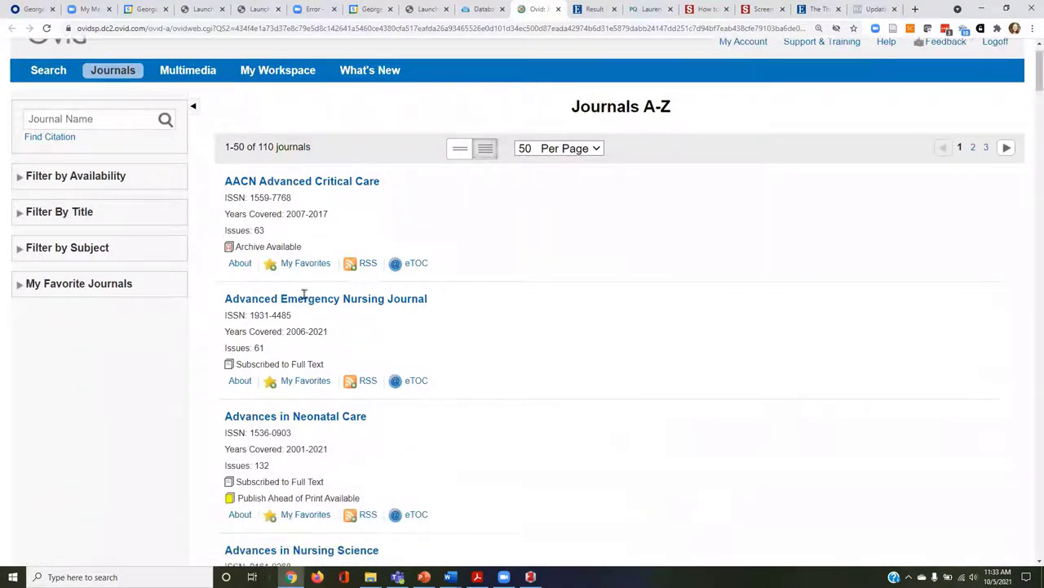
left_click(92, 79)
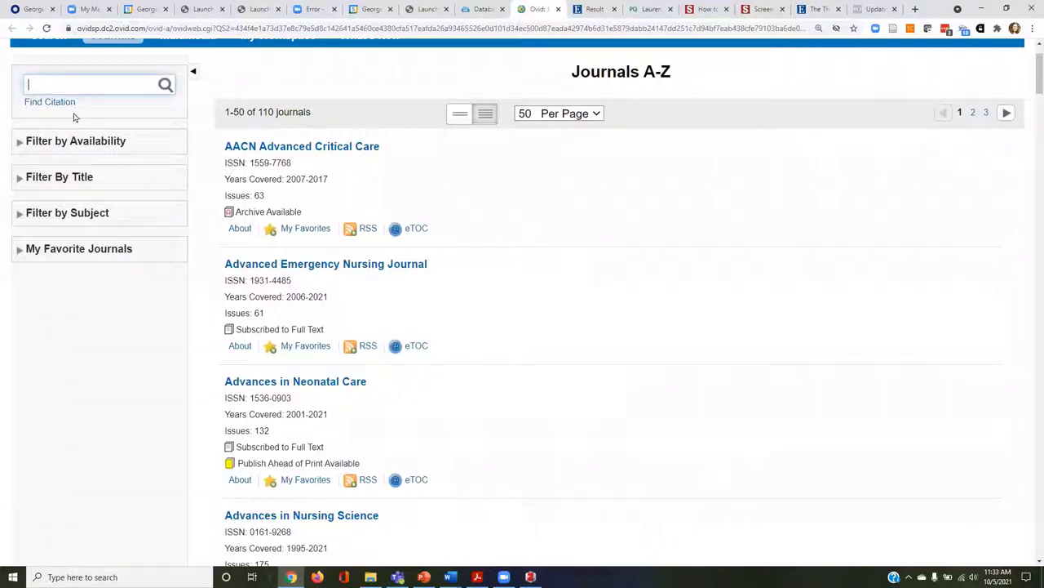
Filter journals by Health Professions > Exercise Science and open Journal of Strength & Conditioning Research.
left_click(21, 216)
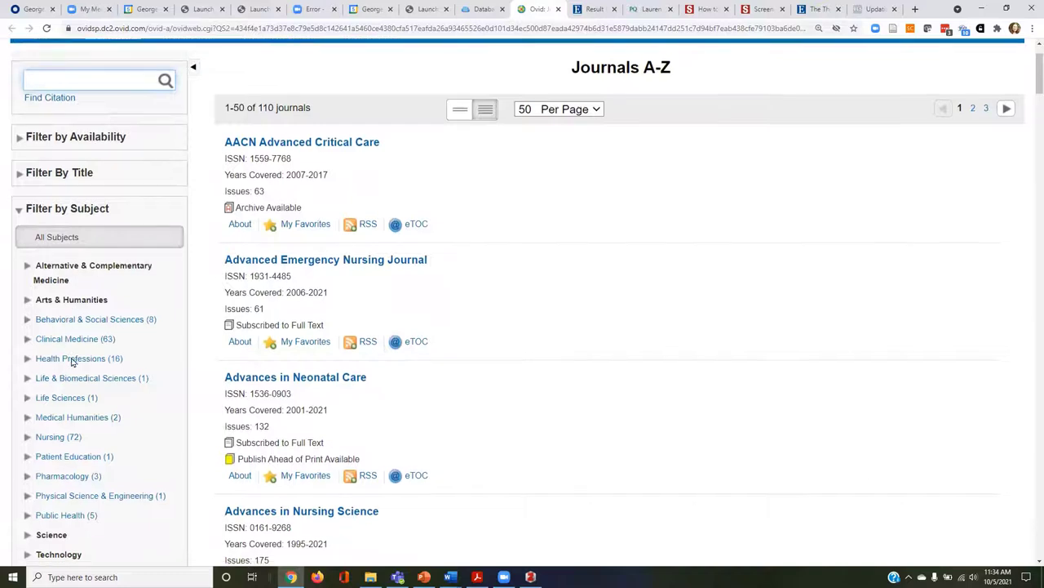
scroll(70, 363, "down", 1)
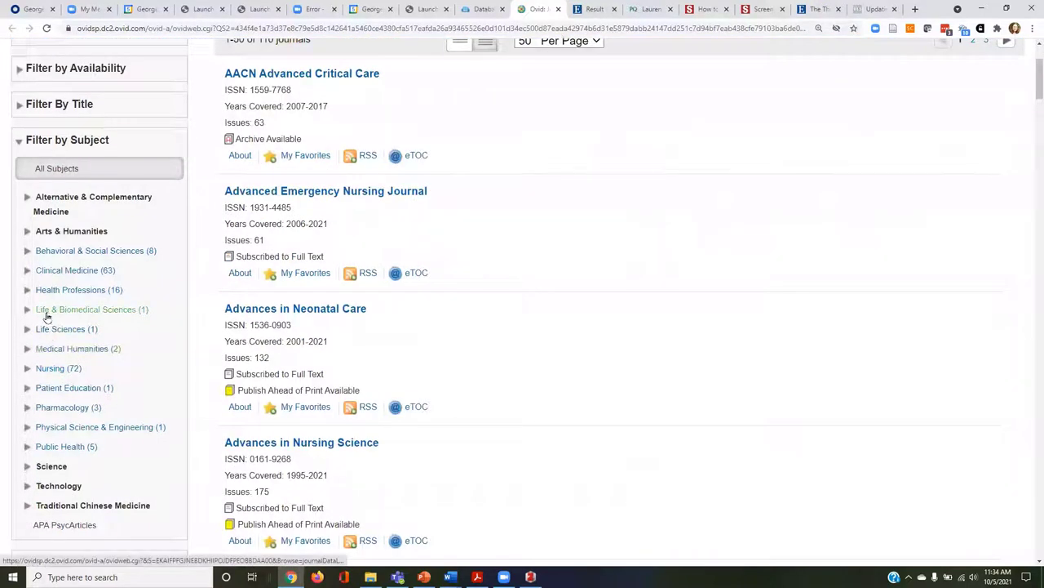
left_click(27, 289)
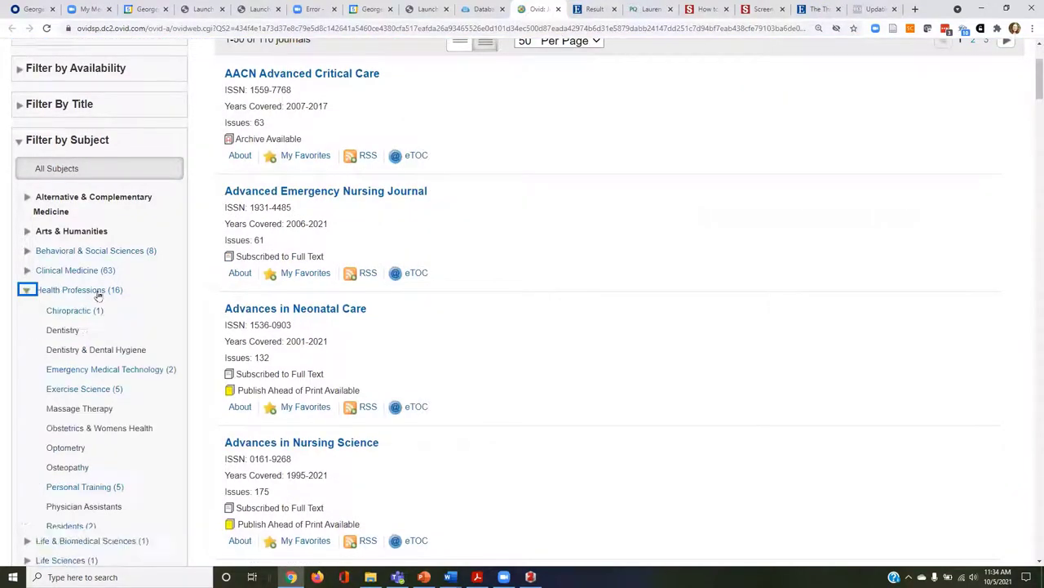
left_click(99, 390)
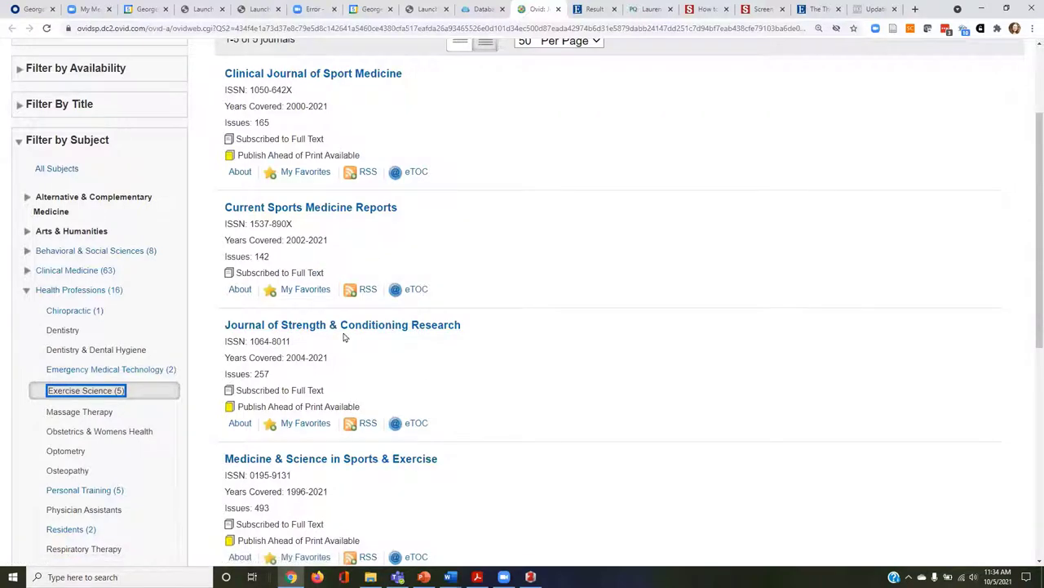
left_click(426, 327)
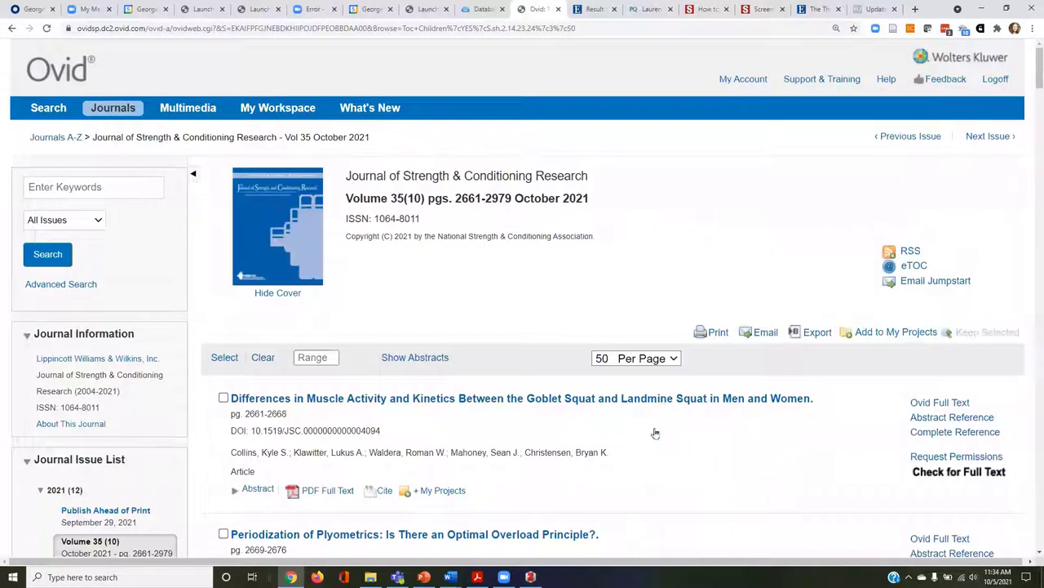
Open the eTOC alert sign-up beside RSS on the October 2021 issue page.
scroll(635, 429, "down", 2)
scroll(635, 429, "up", 2)
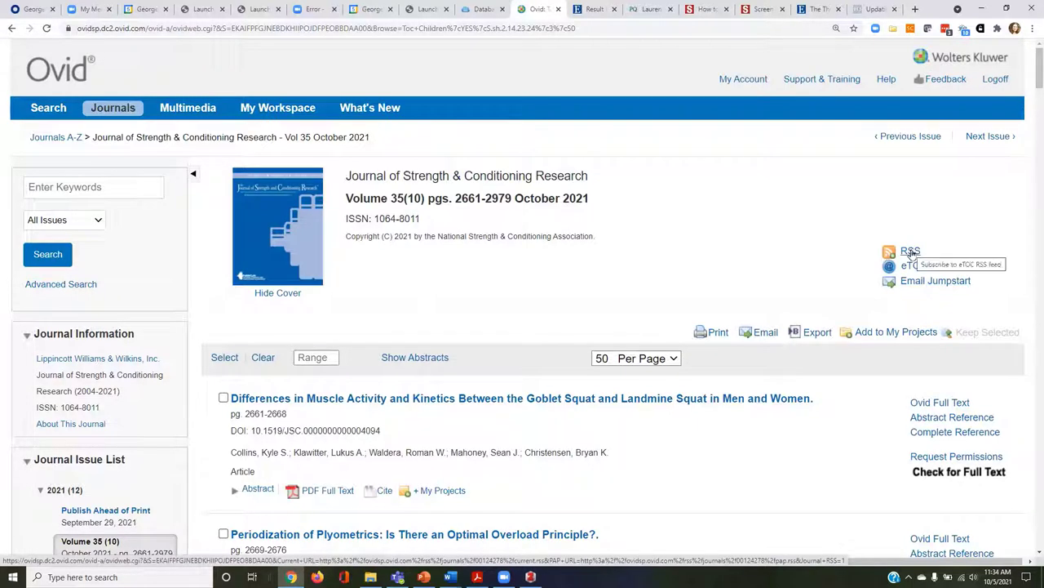
left_click(909, 266)
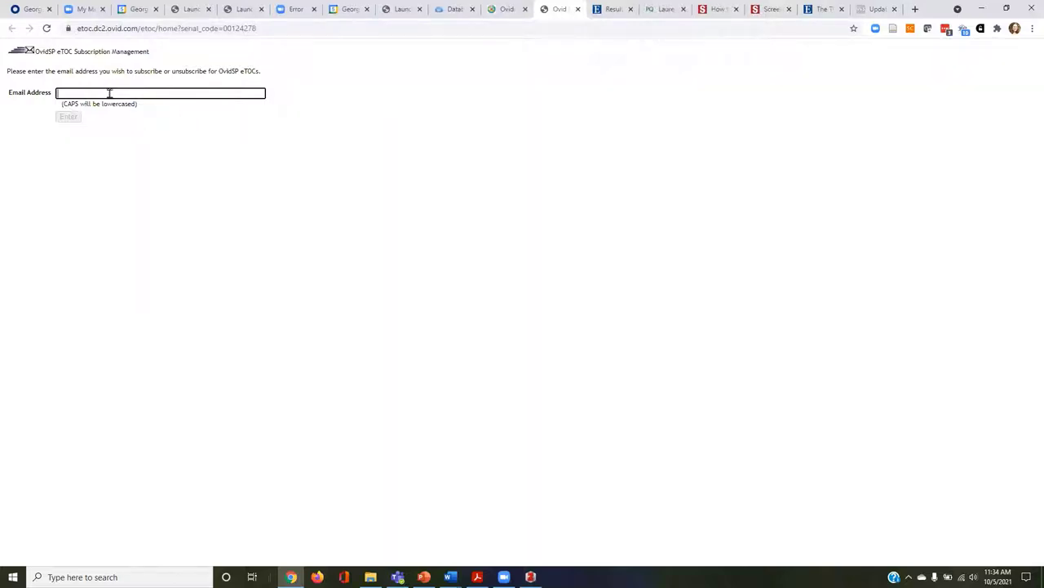
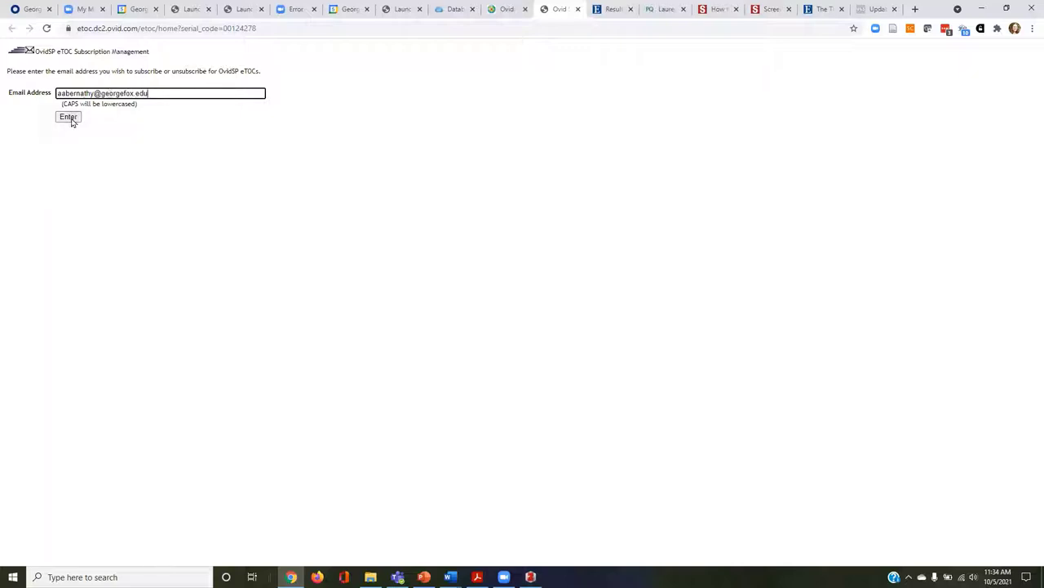
Submit your e-mail address and browse the Additional Subscriptions journal list.
left_click(70, 118)
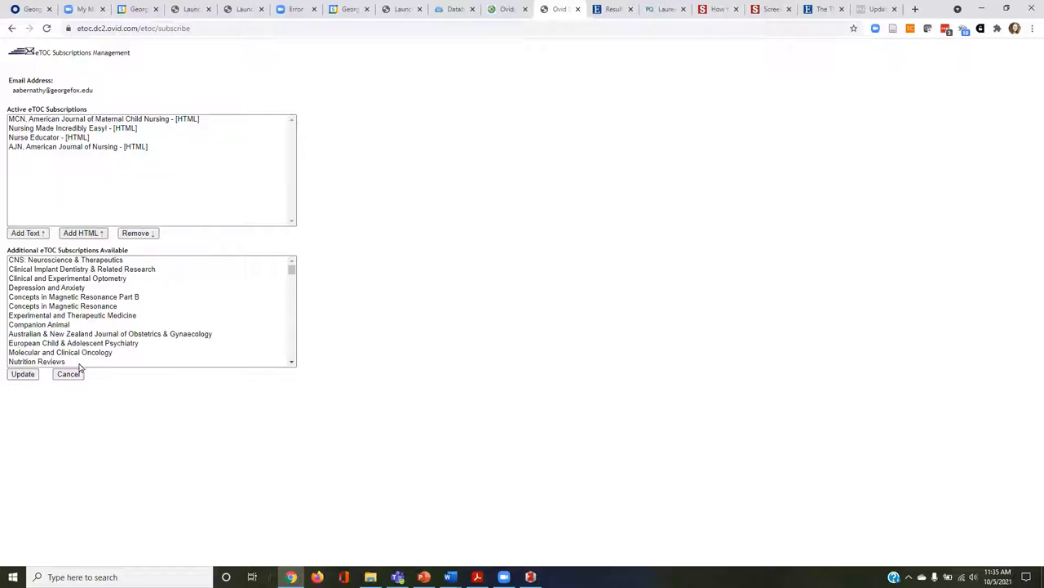
scroll(93, 341, "down", 3)
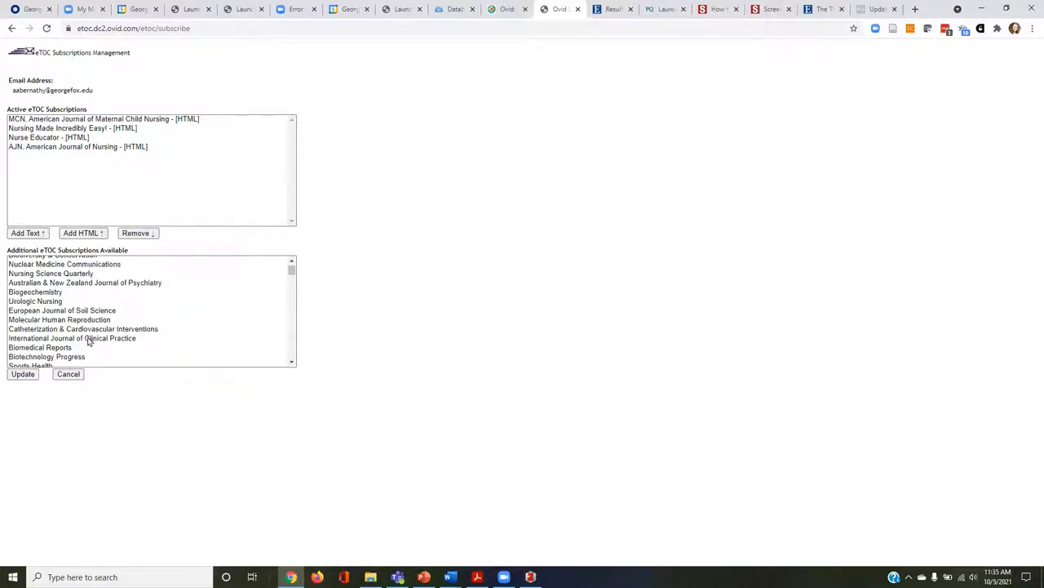
scroll(86, 339, "down", 3)
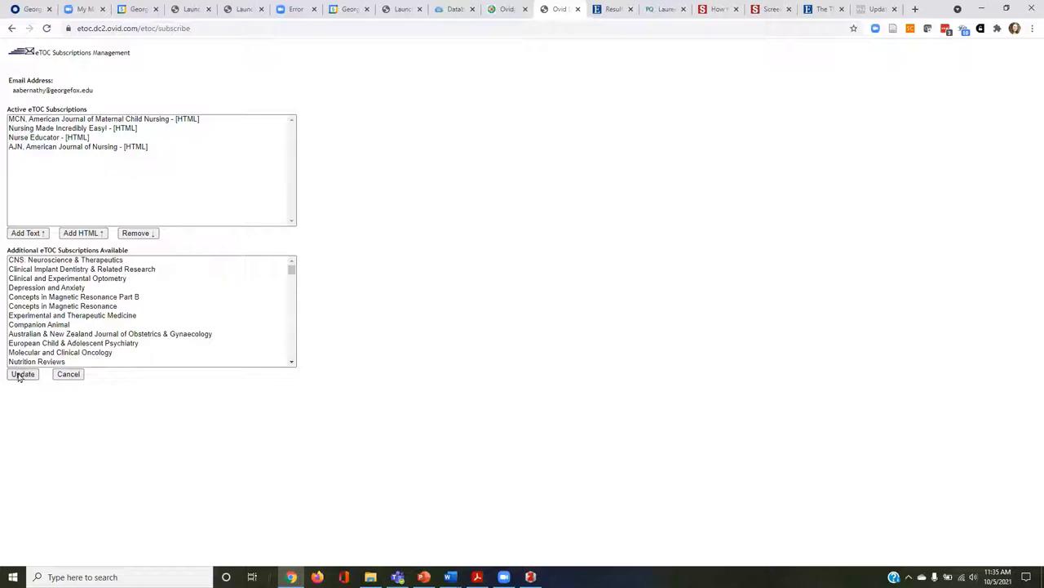
scroll(81, 320, "down", 3)
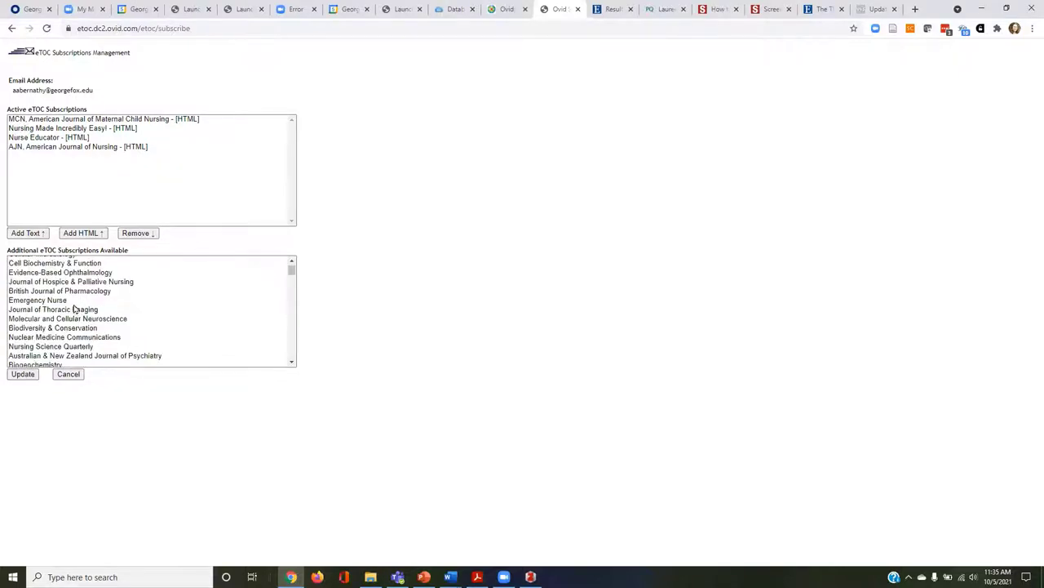
scroll(35, 307, "down", 3)
scroll(35, 308, "down", 3)
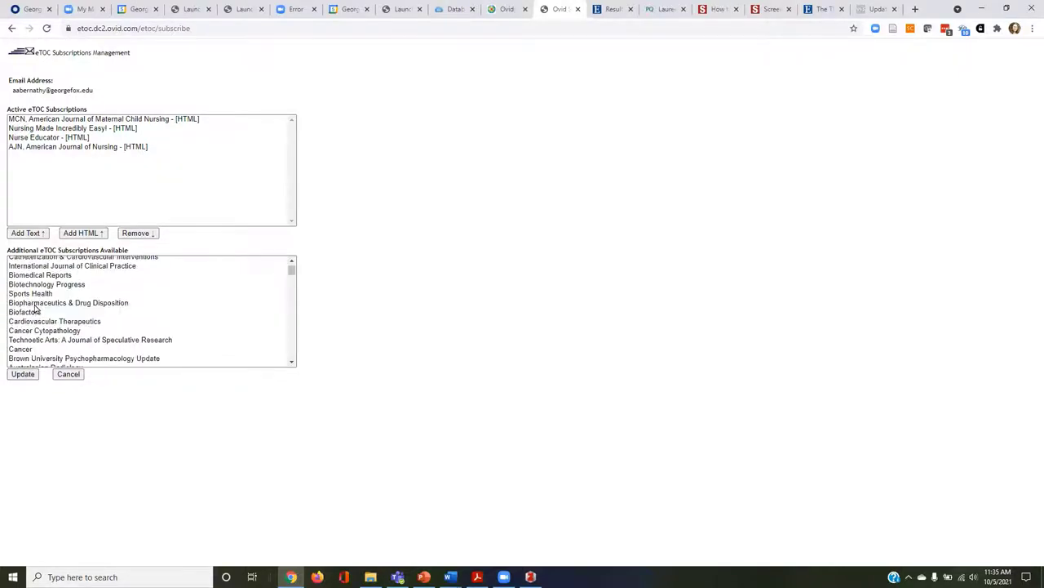
scroll(37, 310, "down", 3)
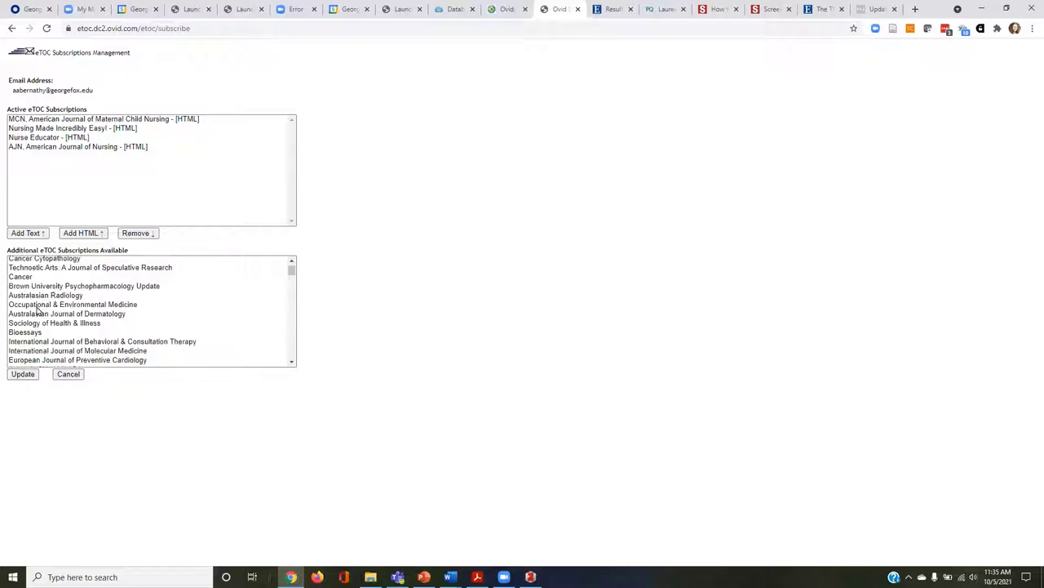
scroll(53, 312, "down", 10)
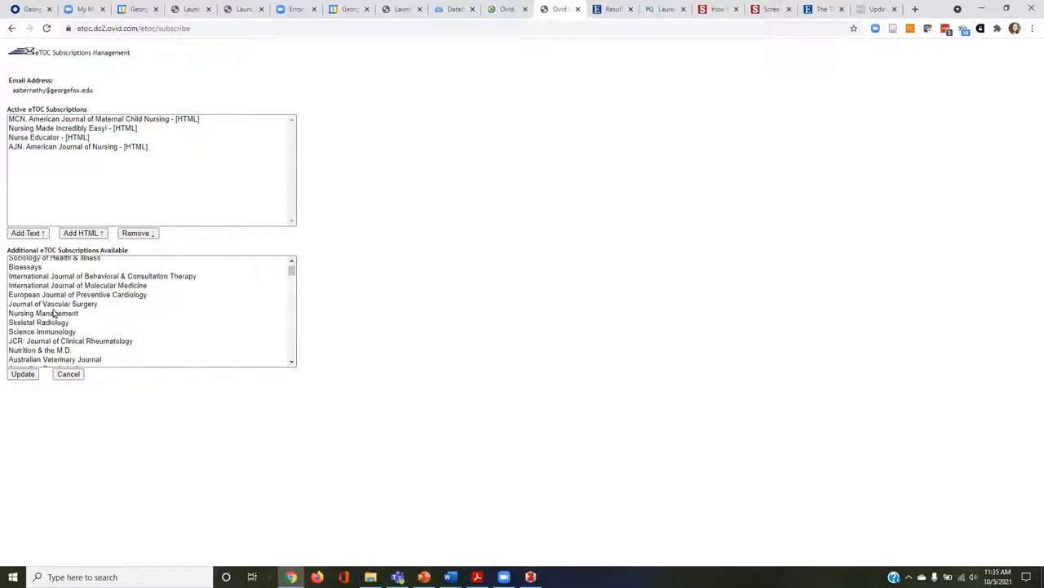
scroll(51, 314, "up", 3)
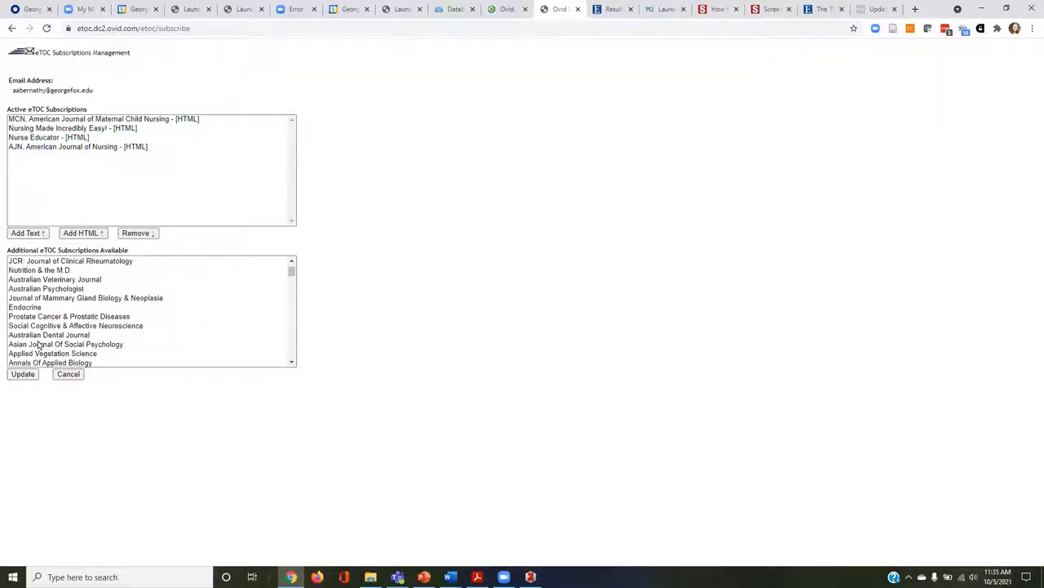
scroll(47, 292, "up", 8)
scroll(41, 280, "up", 4)
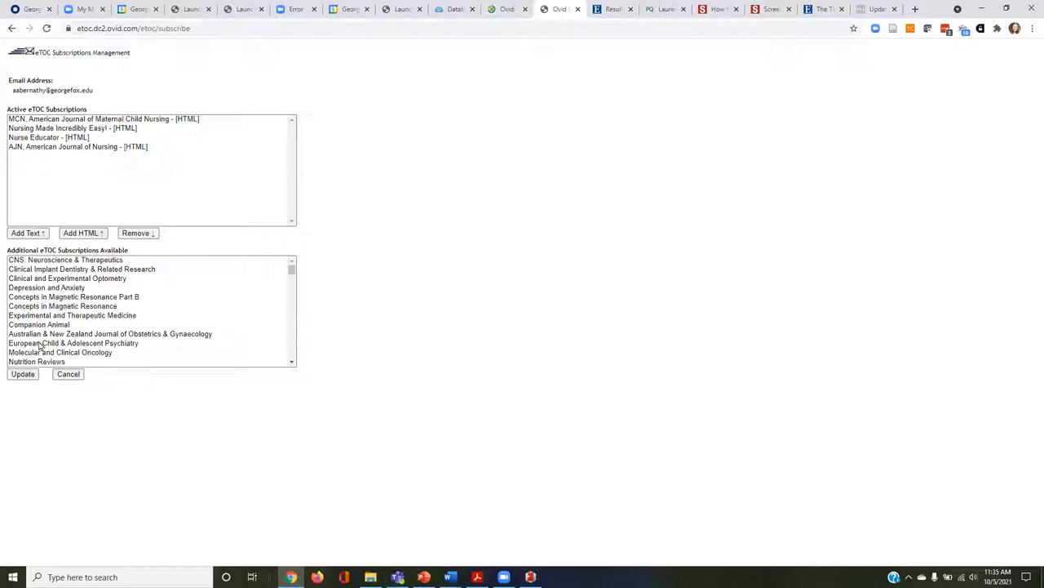
scroll(58, 325, "down", 10)
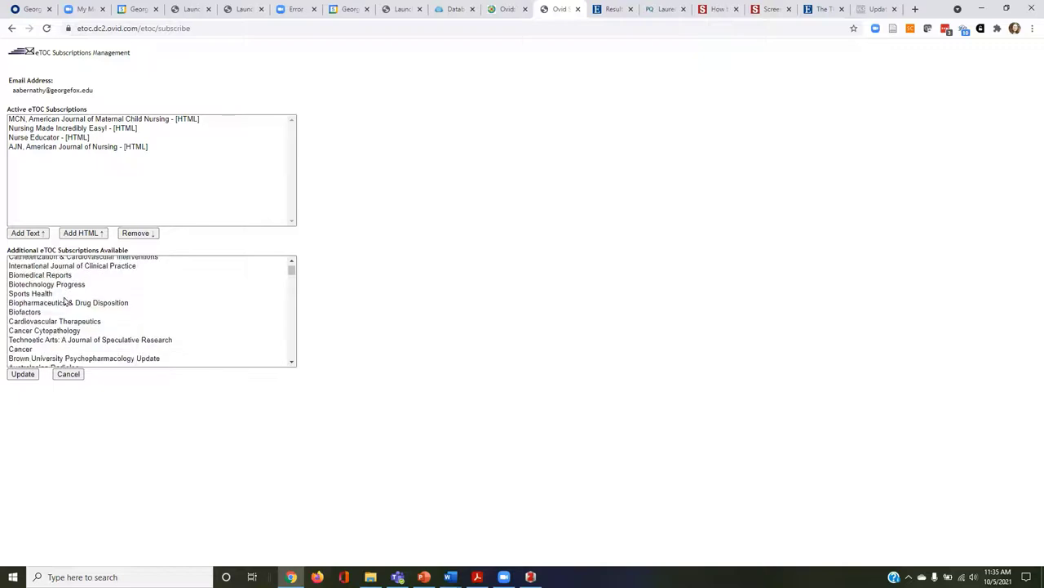
scroll(78, 306, "down", 12)
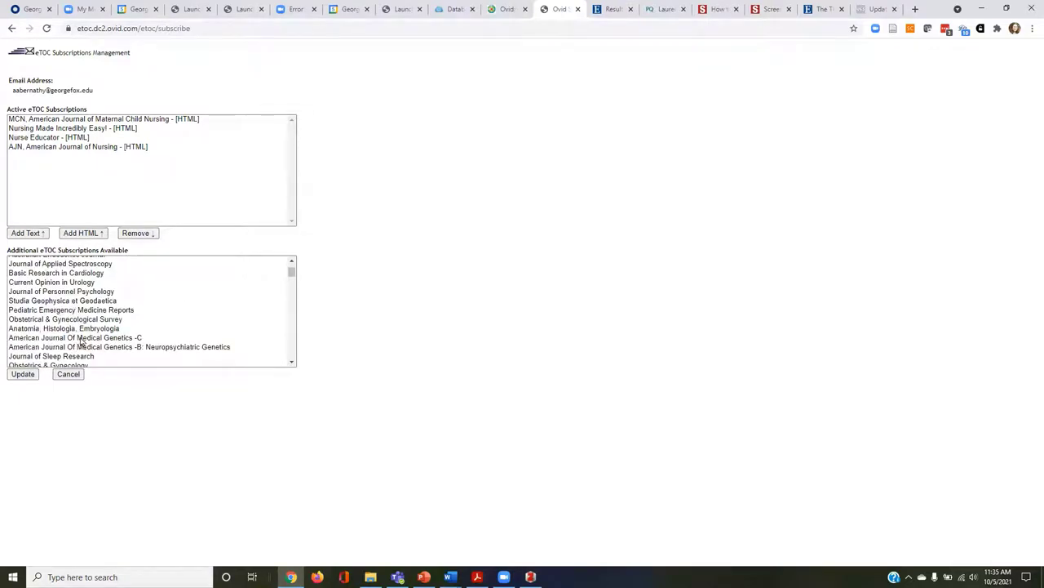
scroll(80, 343, "down", 3)
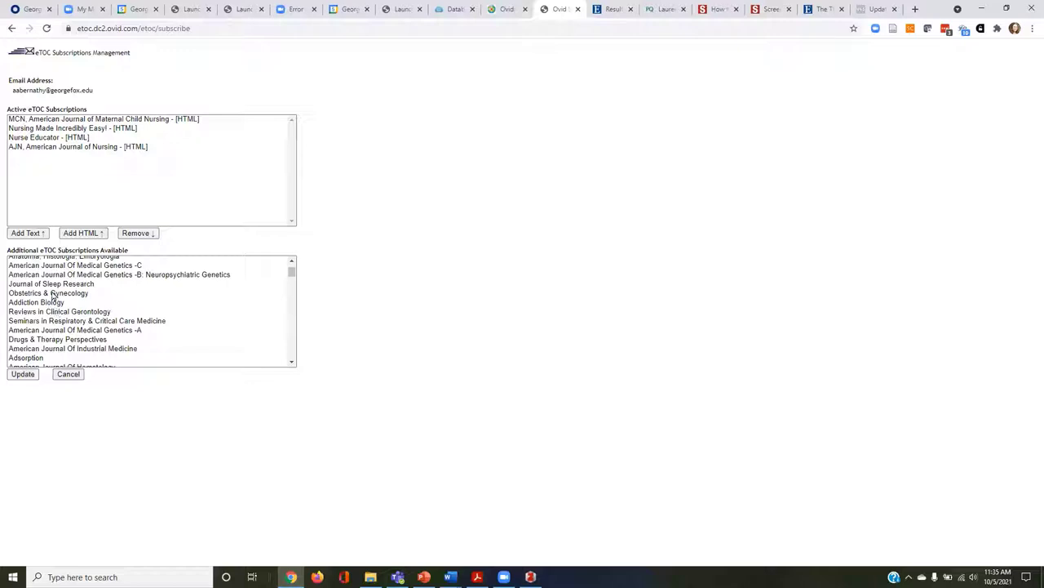
Add American Journal Of Industrial Medicine as a Text subscription and update.
left_click(50, 349)
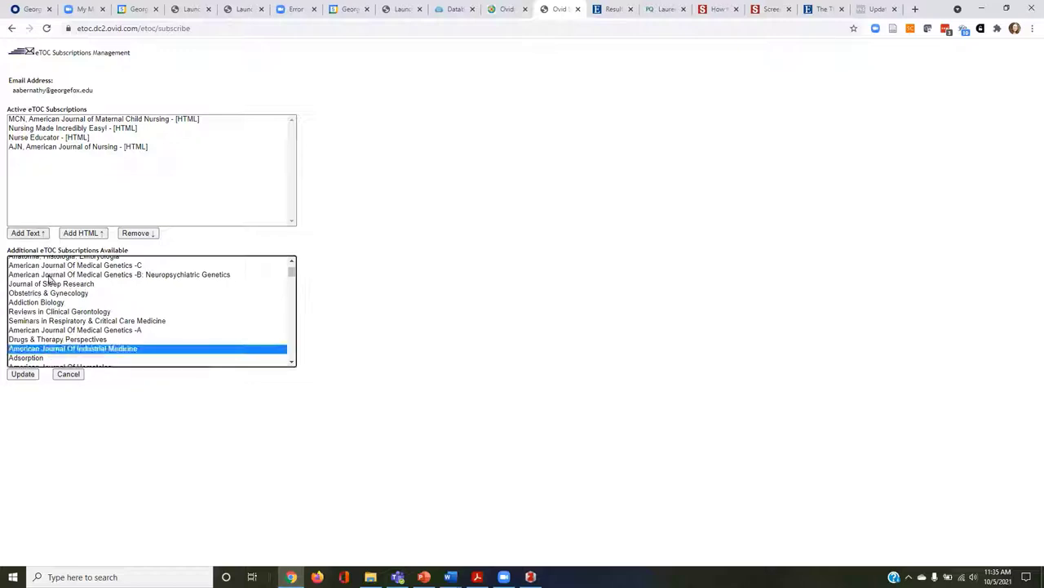
left_click(39, 234)
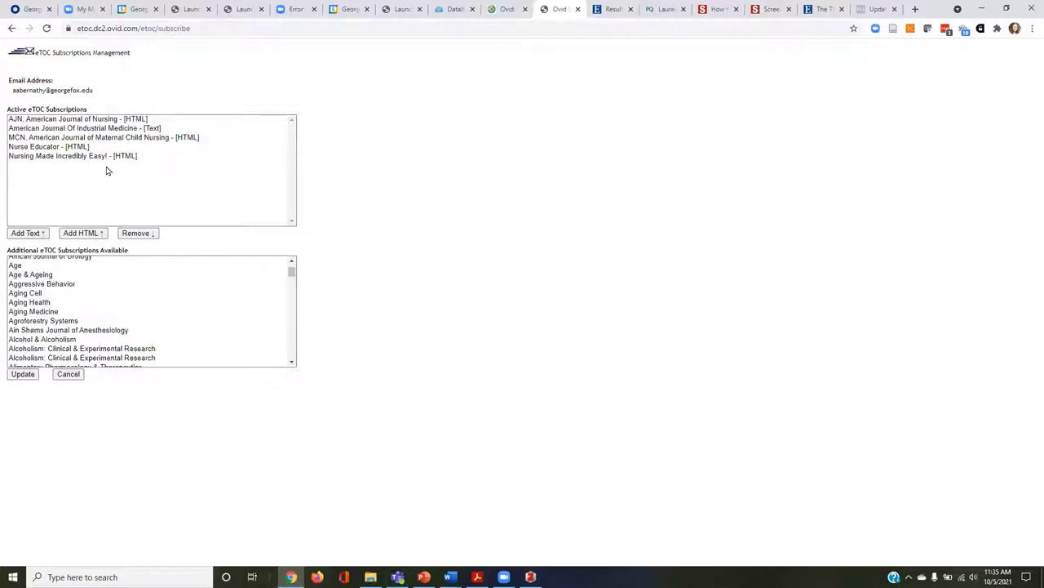
left_click(23, 374)
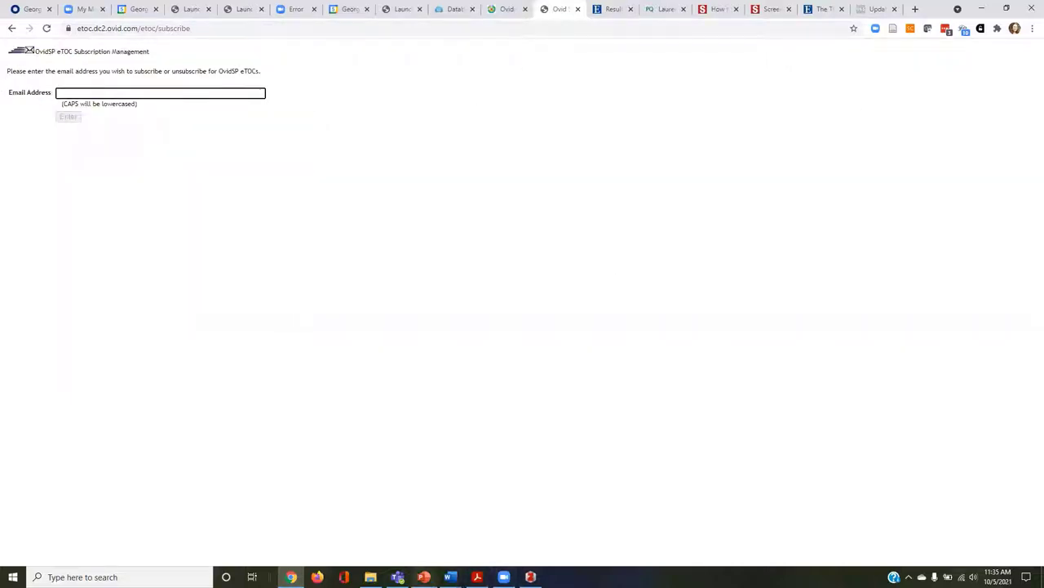
left_click(423, 576)
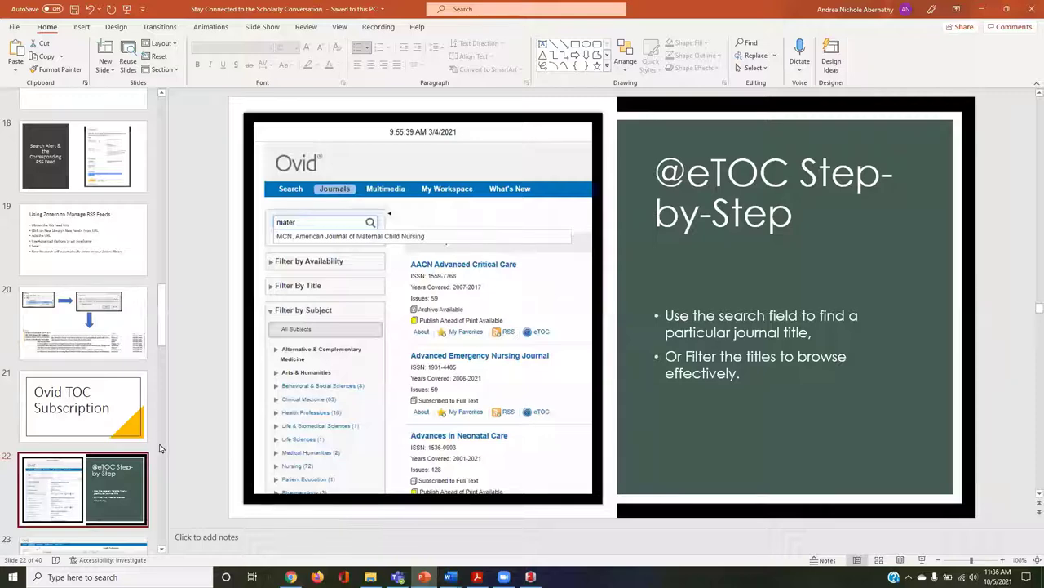
Present from the current slide, advance two slides, then end the slide show.
left_click(922, 560)
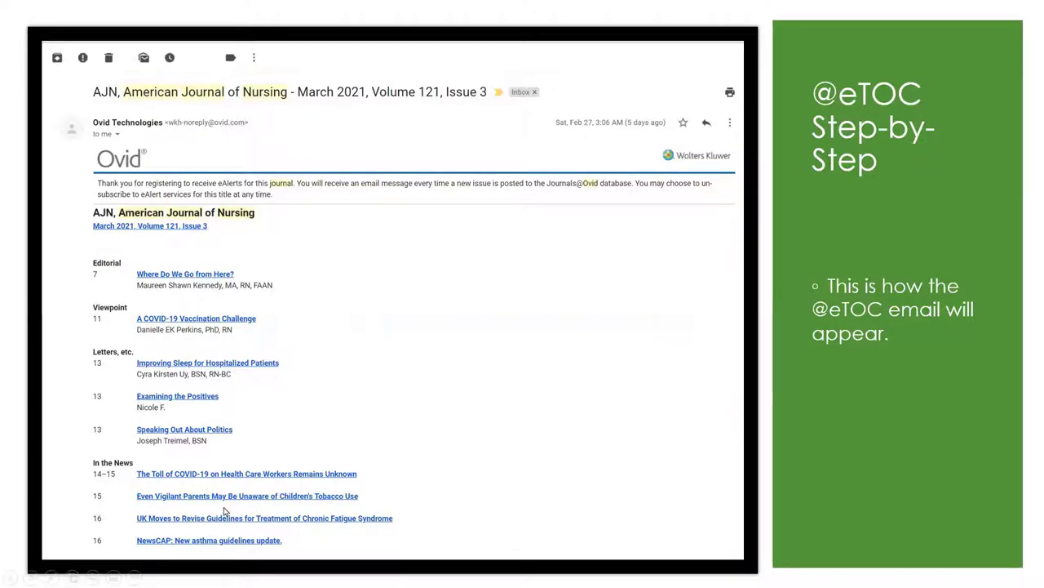
key("Right")
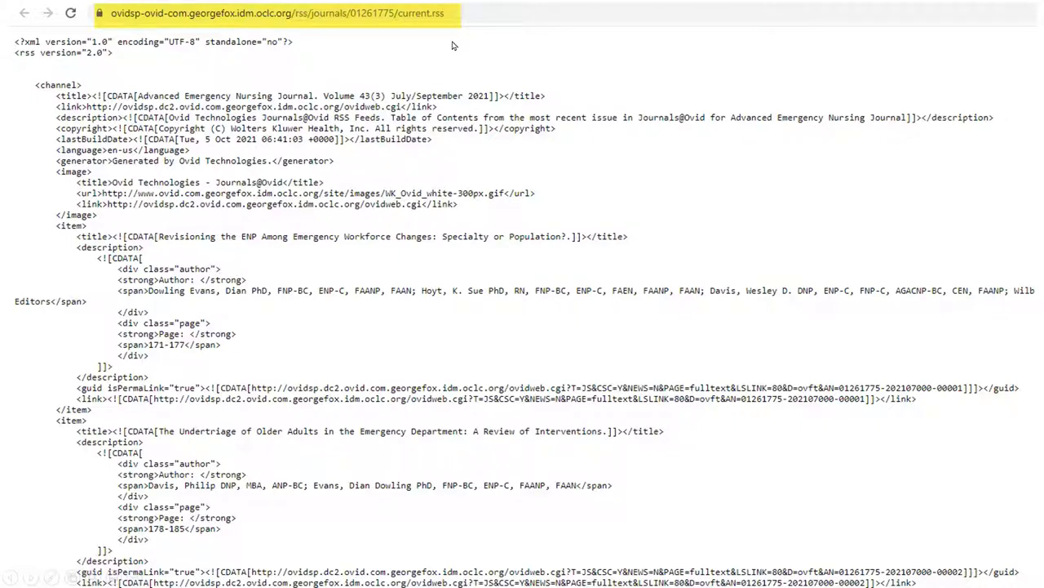
key("Right")
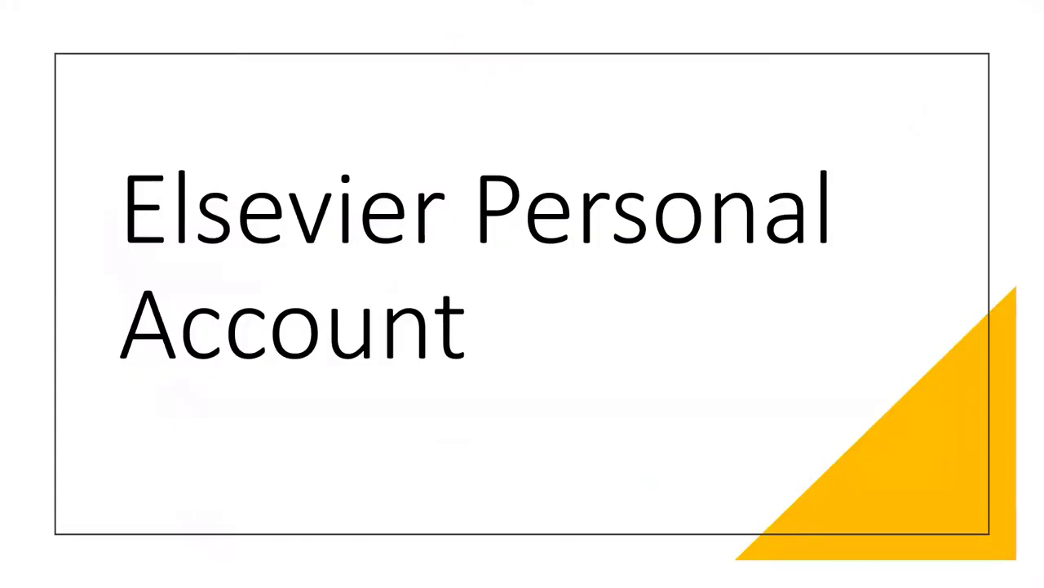
key("Escape")
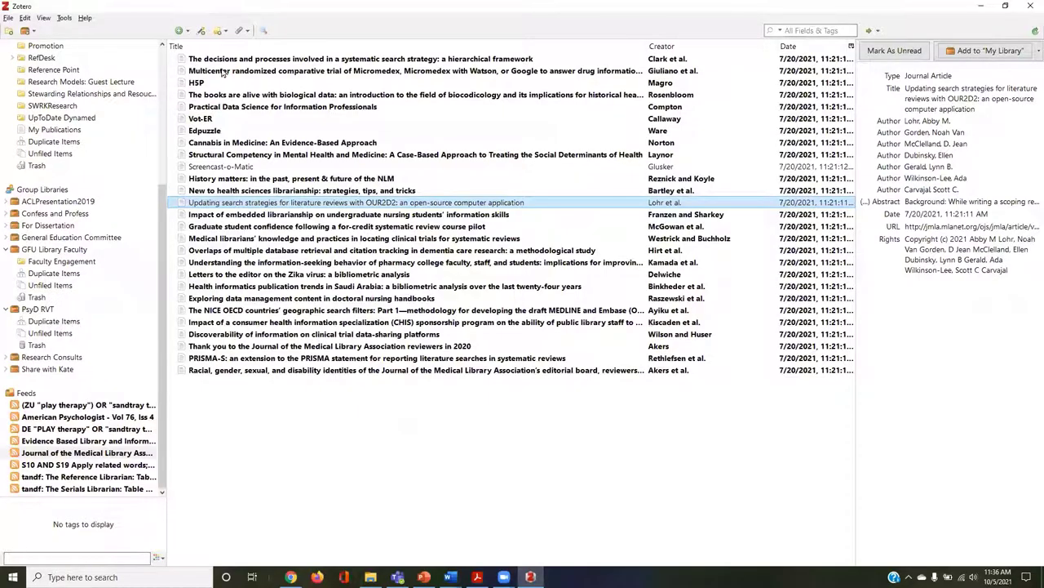
View Zotero's New Feed options (From URL, From OPML), then return to the Ovid eTOC page.
left_click(26, 31)
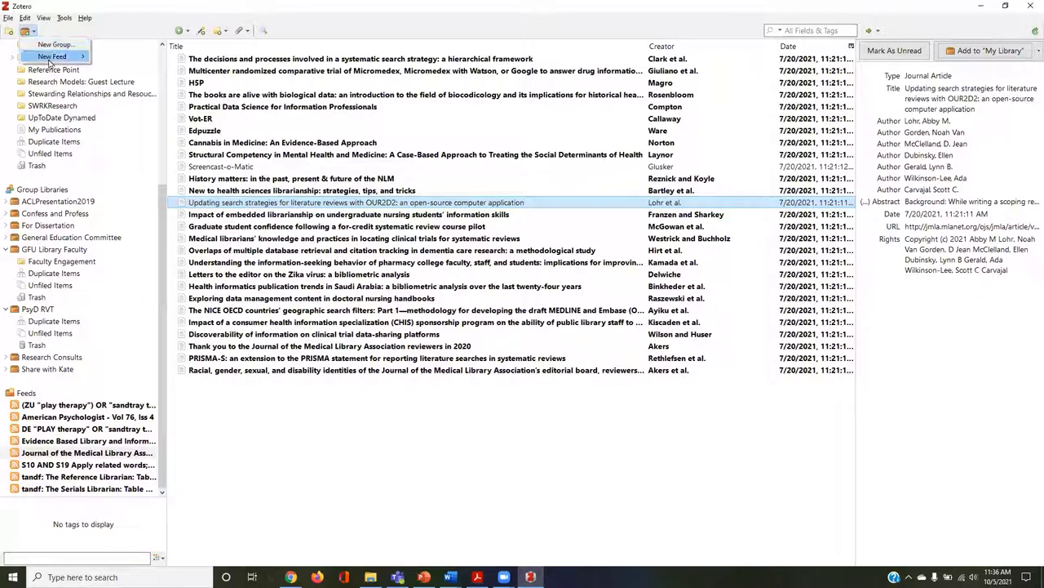
mouse_move(57, 57)
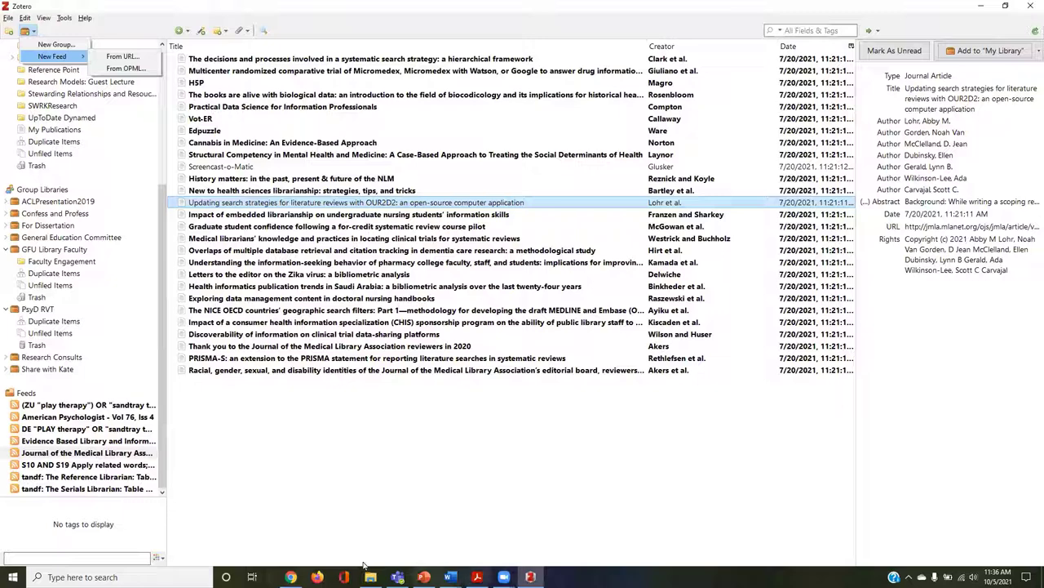
left_click(290, 576)
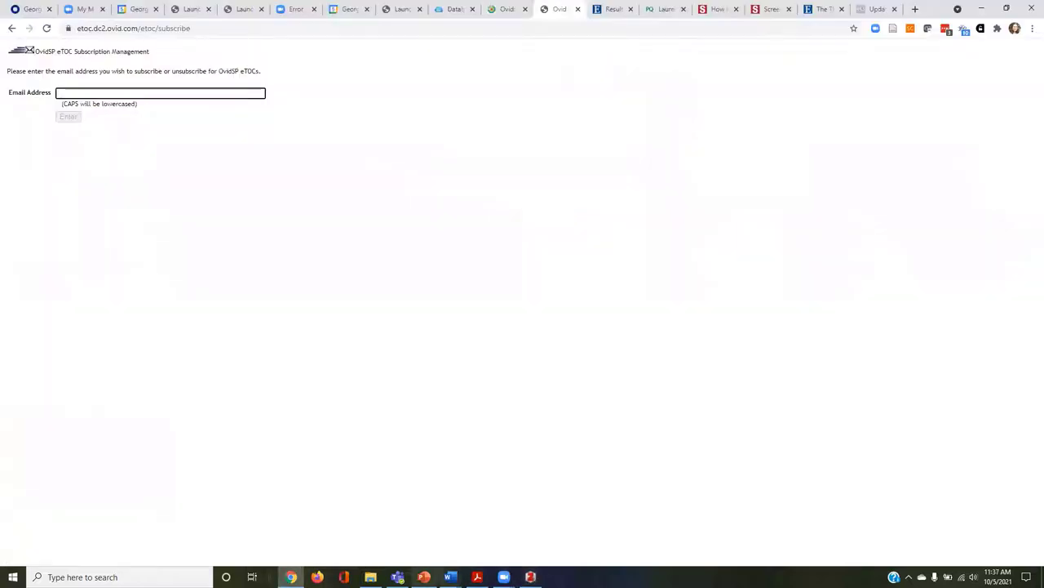
Start the slide show from slide 27, the RSS feed screenshot.
left_click(423, 577)
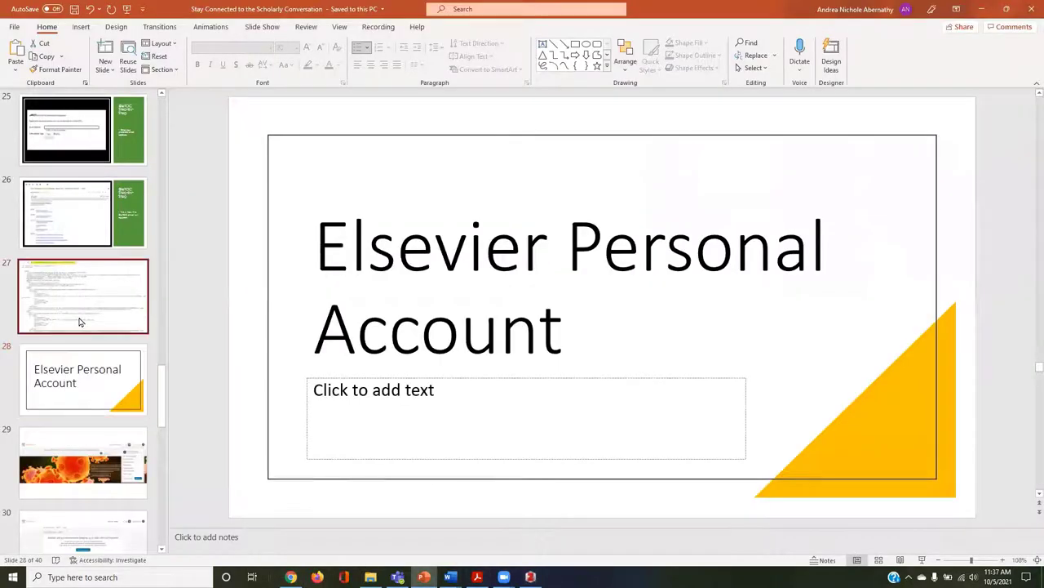
left_click(79, 321)
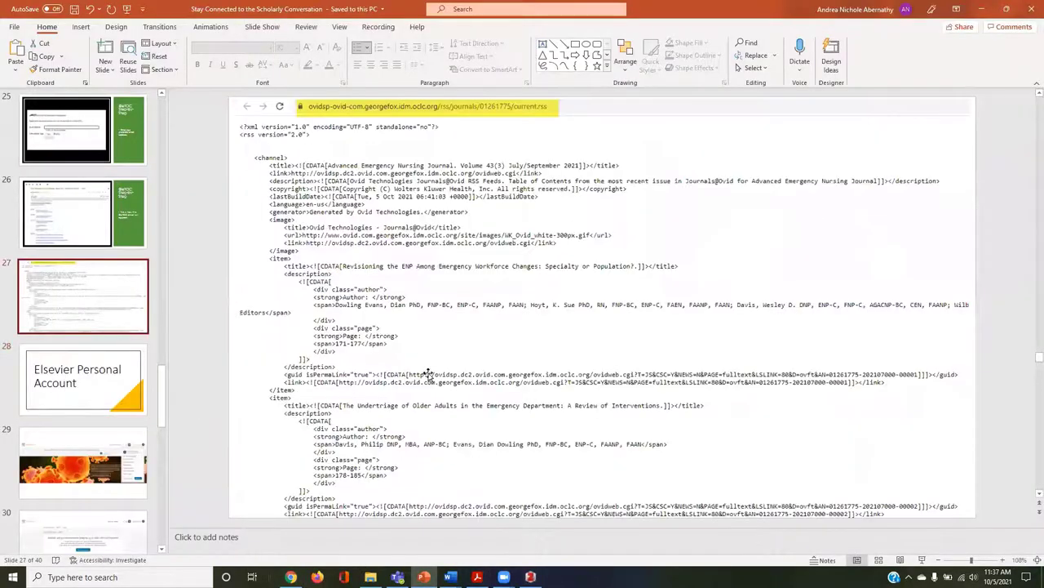
left_click(922, 560)
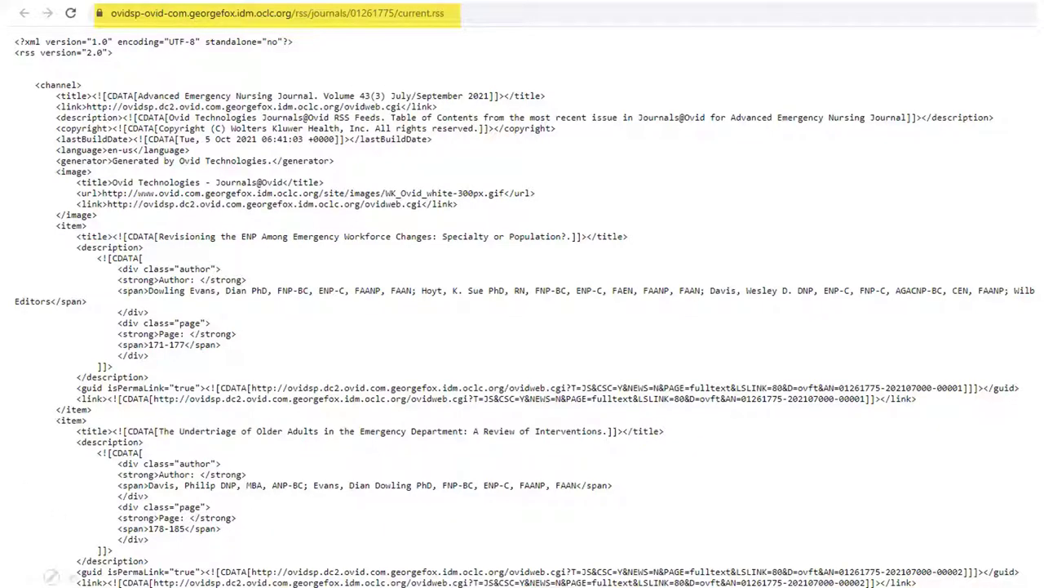
Present through the Elsevier slides, end the show on slide 31, and switch to the browser.
left_click(31, 576)
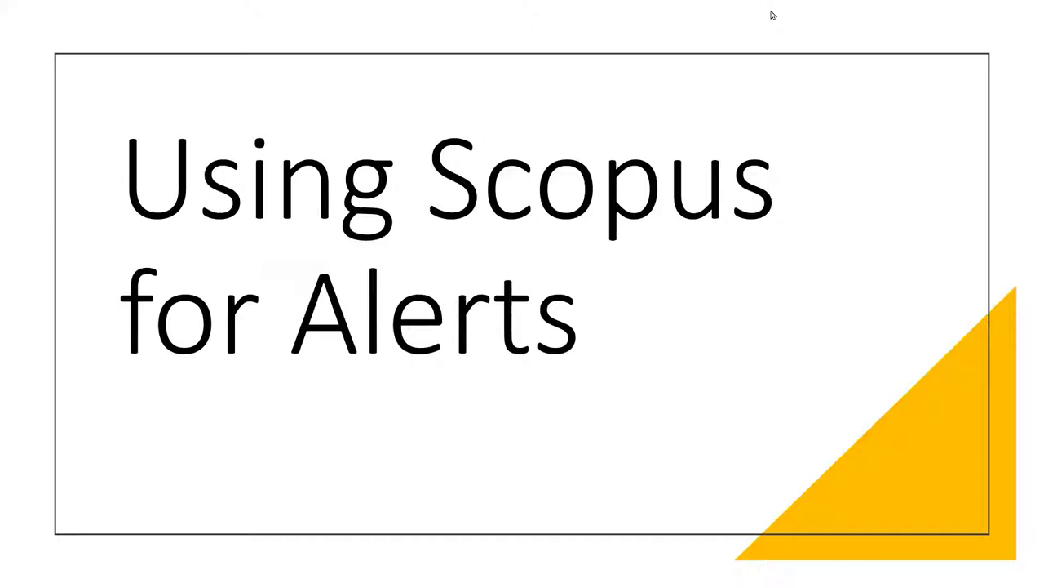
key("Escape")
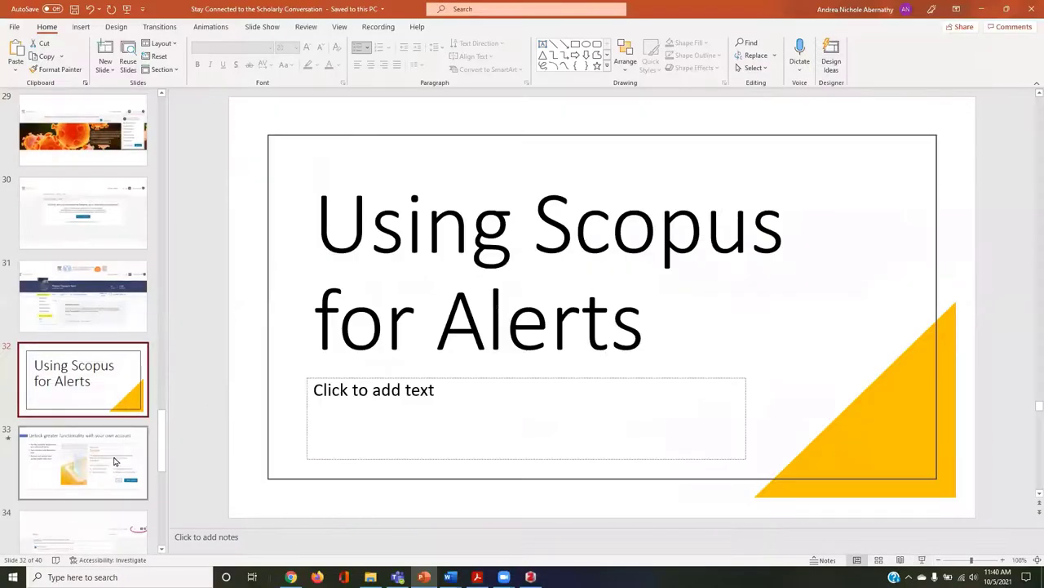
left_click(84, 319)
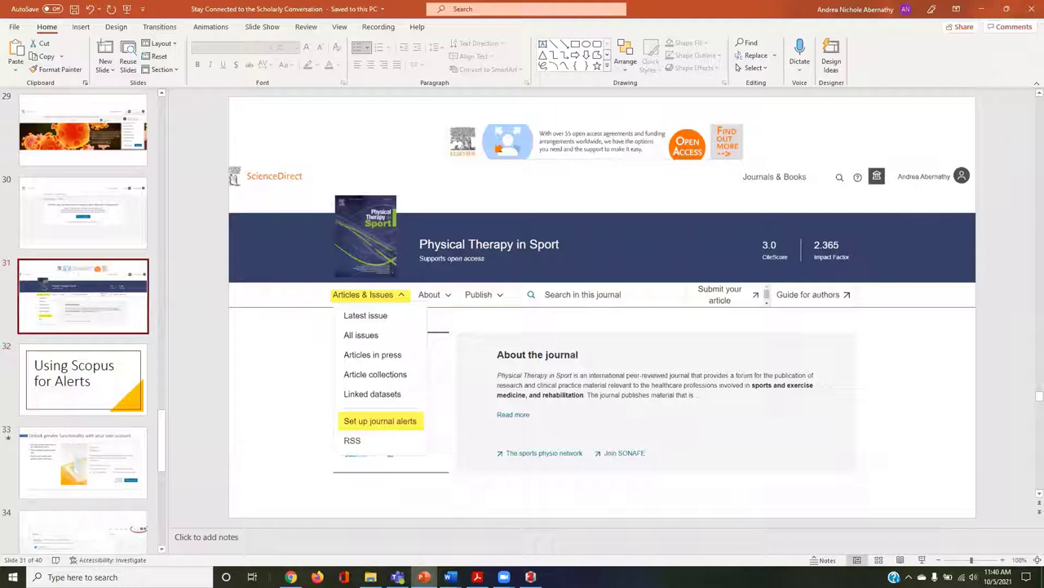
left_click(291, 577)
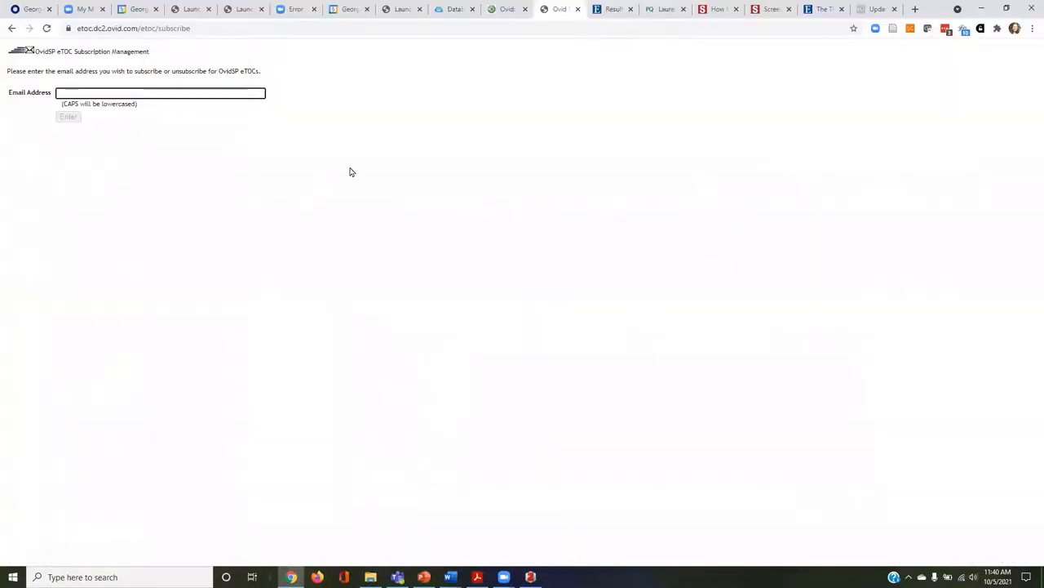
Load library.georgefox.edu in the browser.
left_click(877, 9)
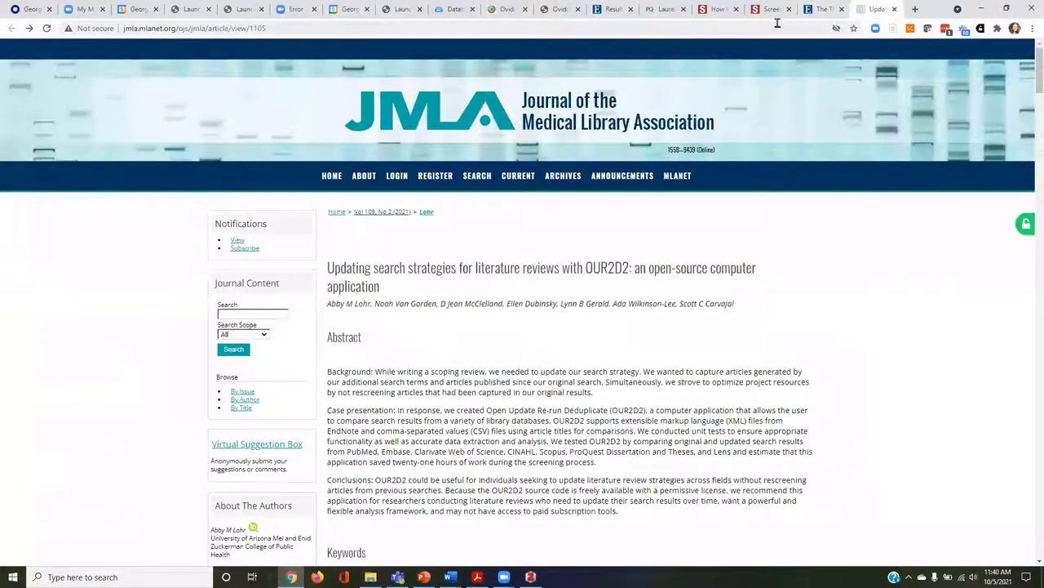
left_click(778, 22)
type("library.georgefox.edu")
key("Return")
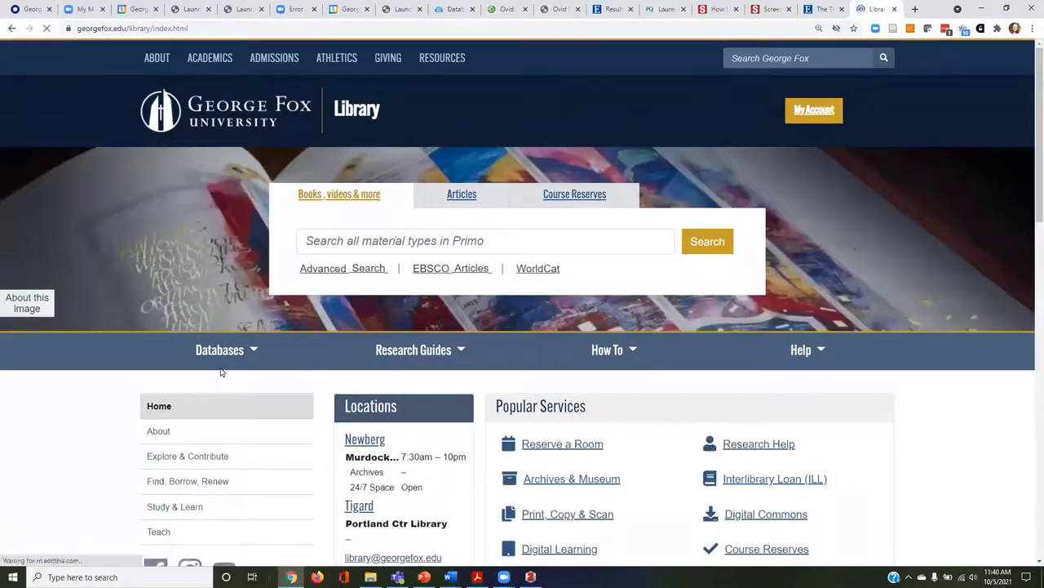
Open Databases > All Databases A-Z, filter to S, and launch ScienceDirect.
left_click(220, 351)
left_click(219, 400)
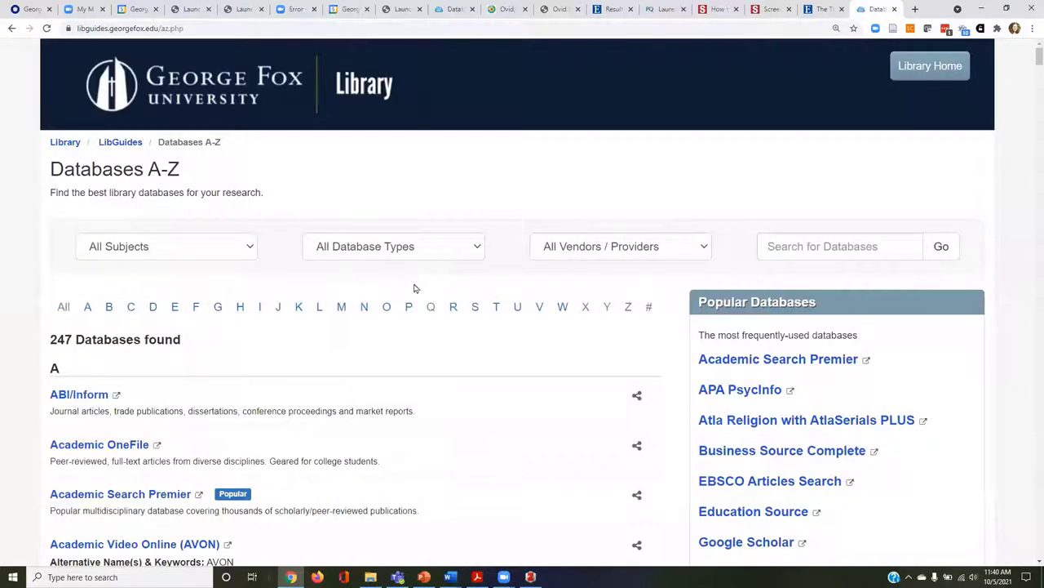
left_click(474, 307)
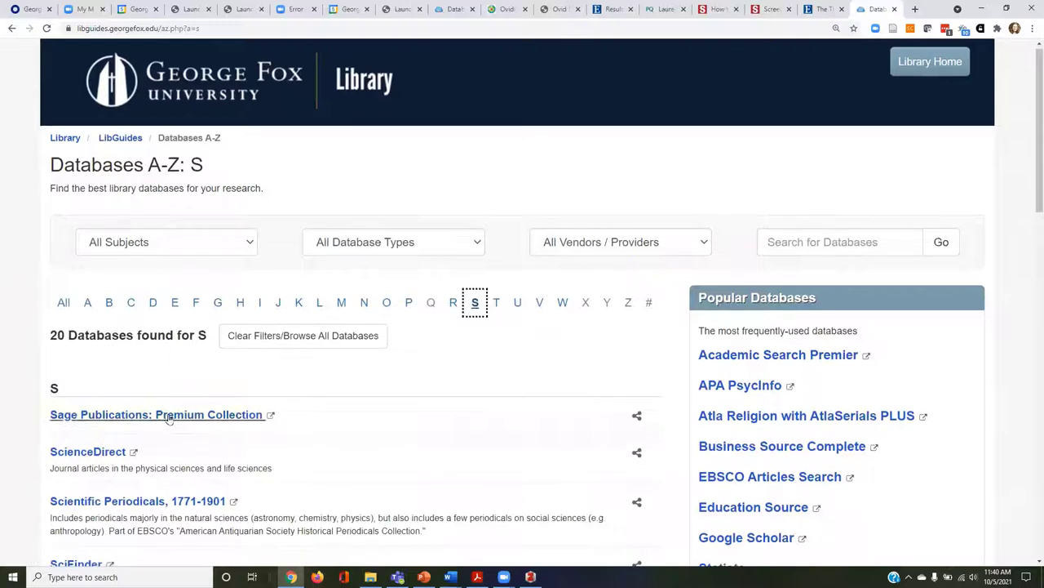
scroll(169, 420, "down", 2)
left_click(98, 311)
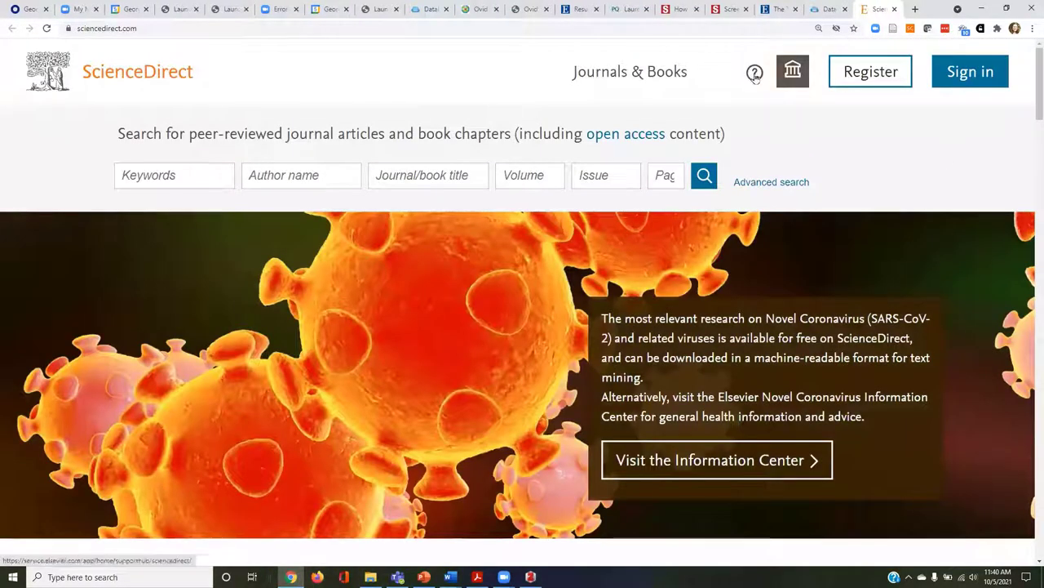
Sign in to ScienceDirect with the Elsevier account e-mail and password.
left_click(984, 80)
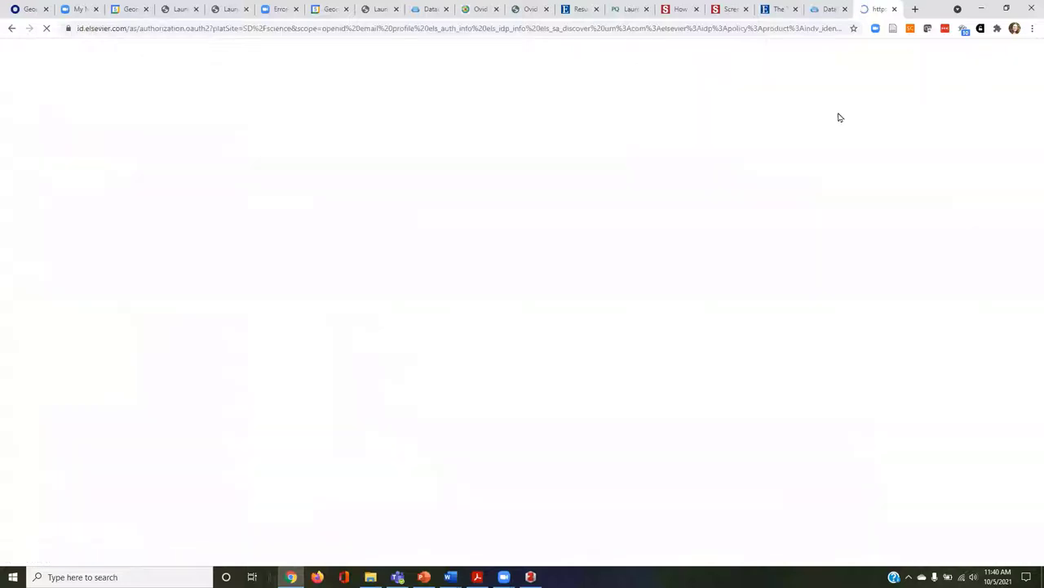
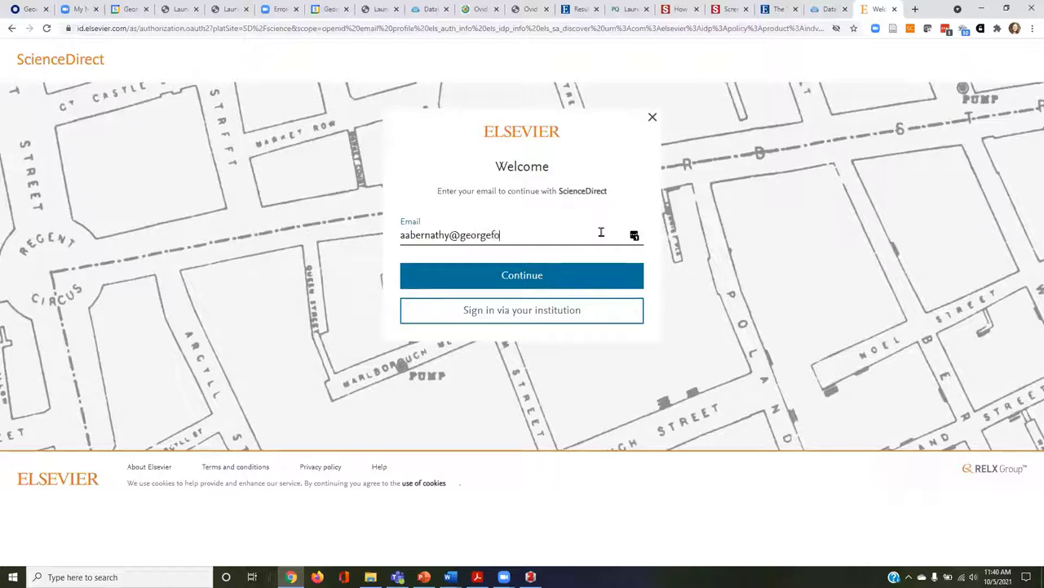
left_click(557, 283)
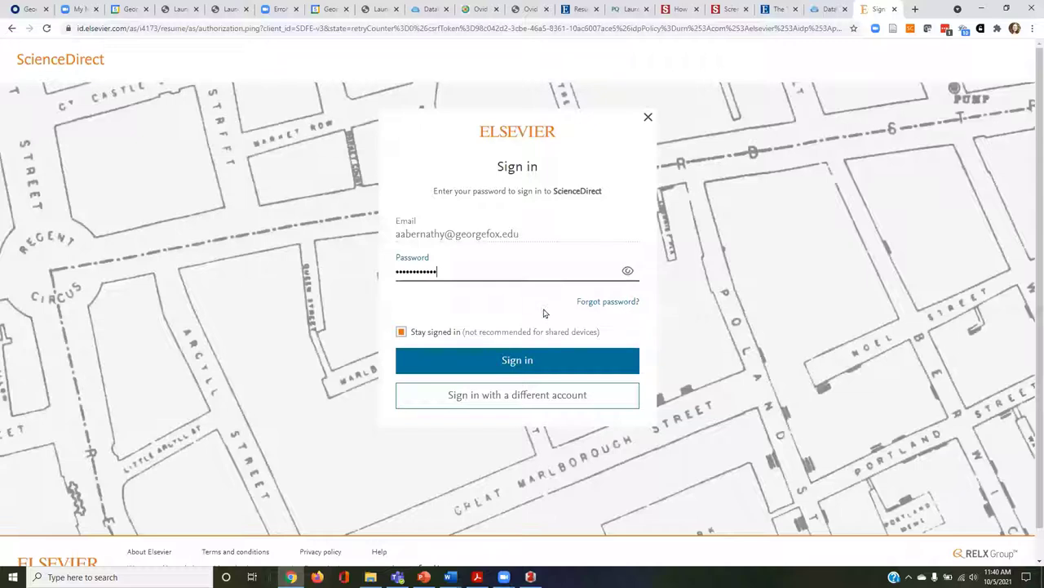
left_click(572, 361)
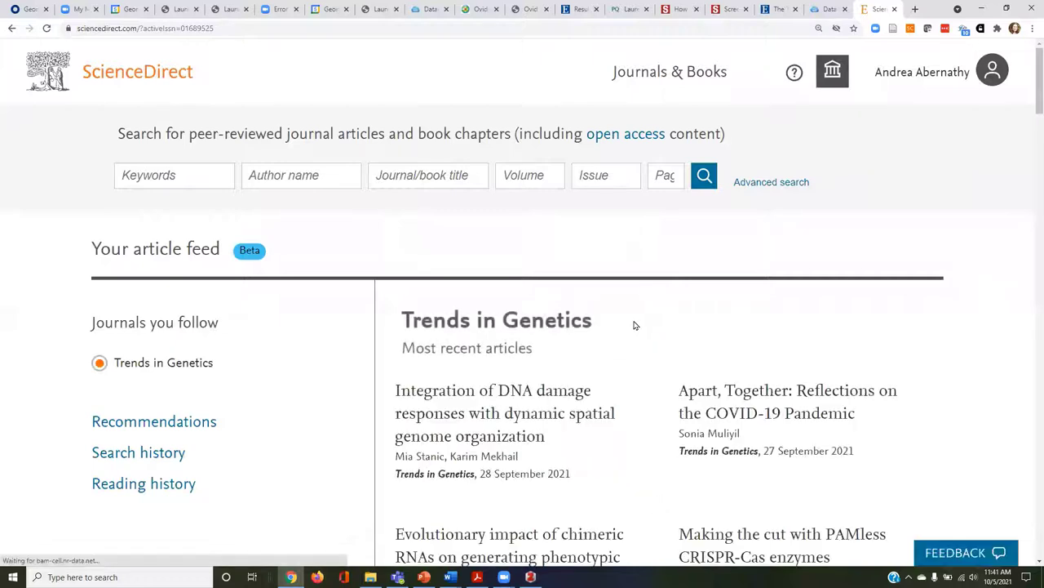
Reset the page zoom to 100% and open the Recommendations page.
key("ctrl+minus")
key("ctrl+minus")
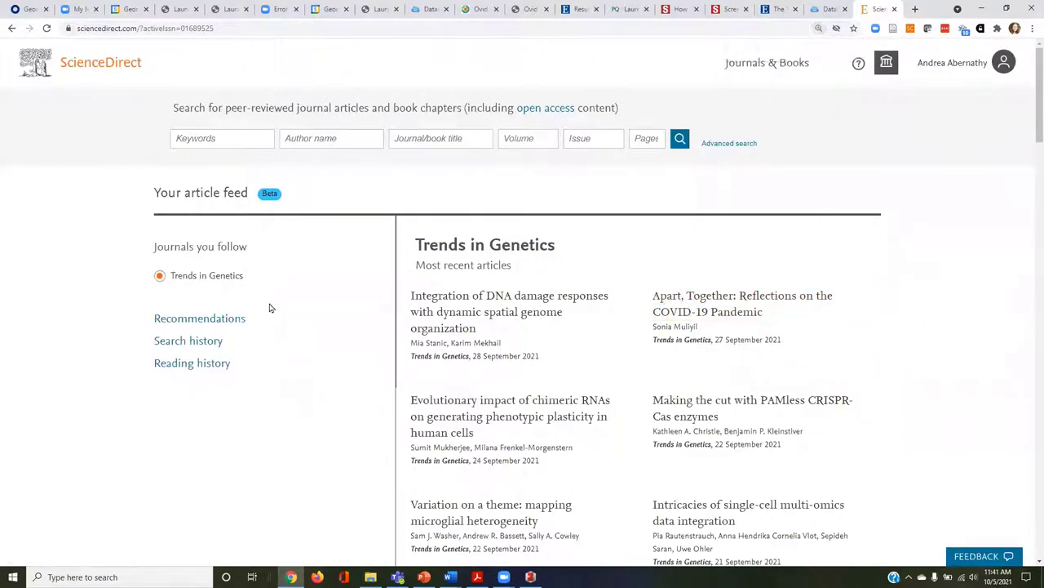
key("ctrl+minus")
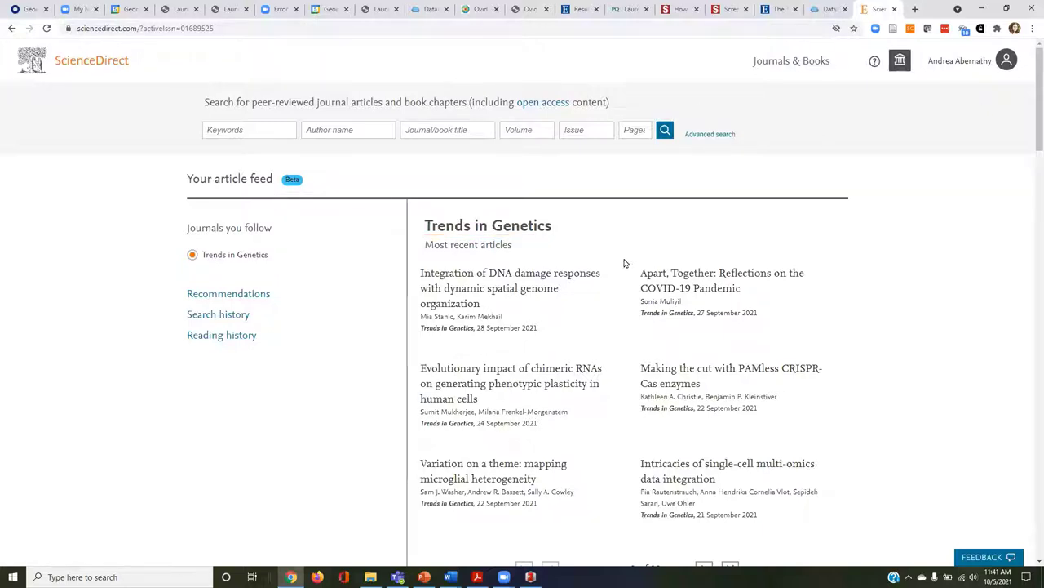
left_click(232, 297)
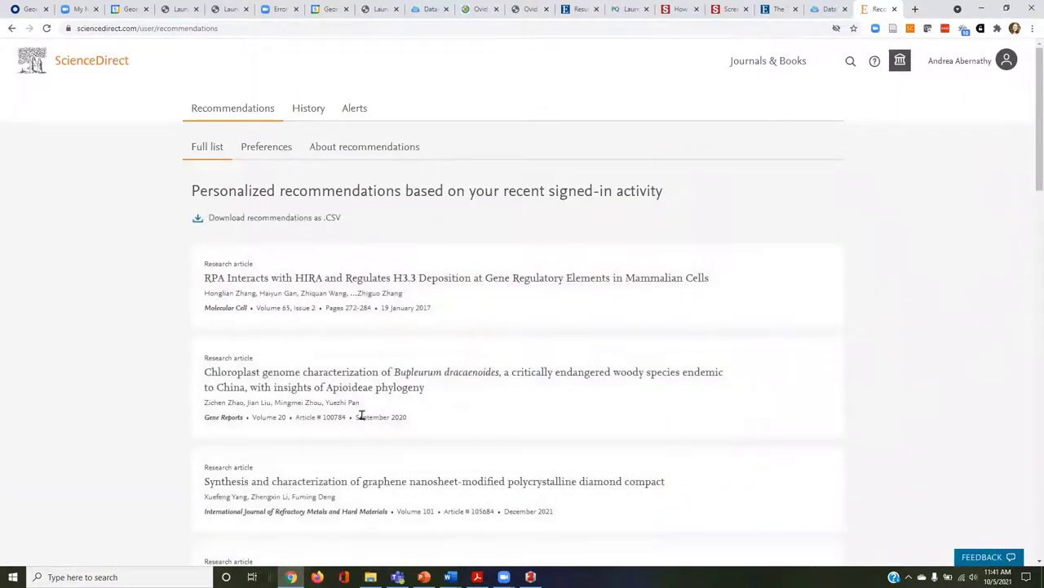
On the Alerts tab, edit the Trends in Genetics alert to add Articles in press, and save.
left_click(354, 108)
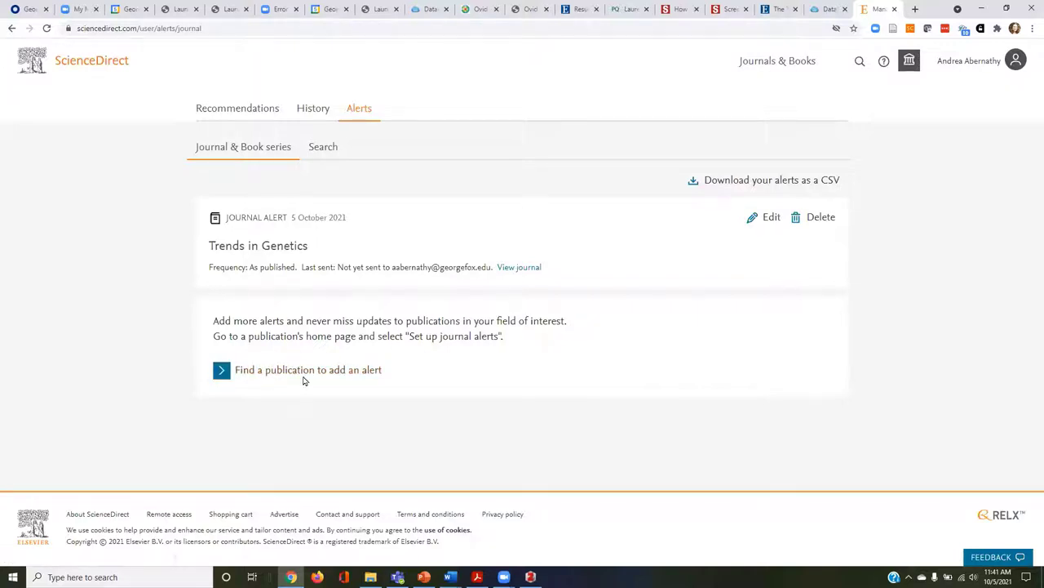
left_click(772, 219)
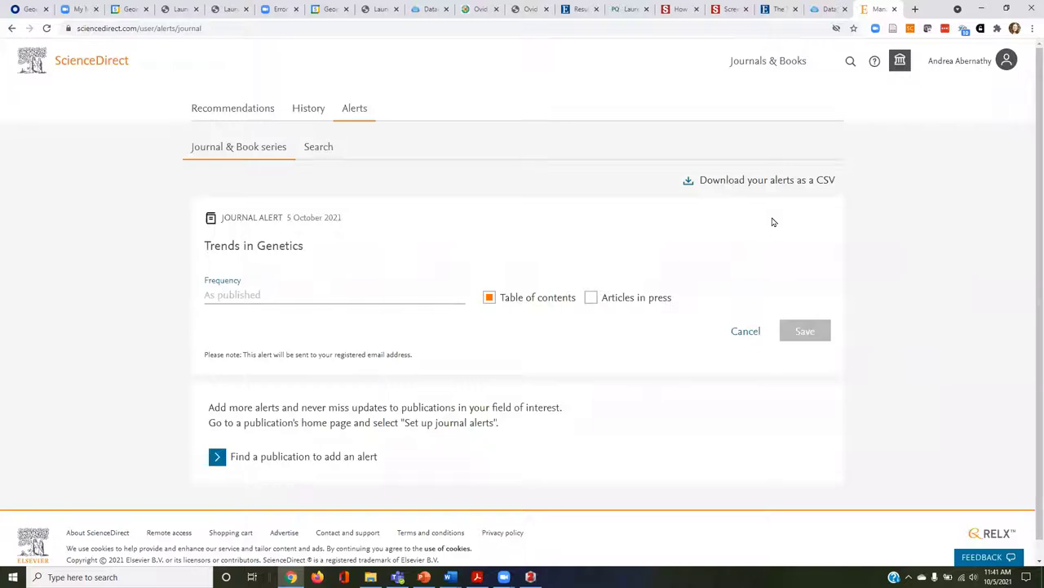
left_click(592, 298)
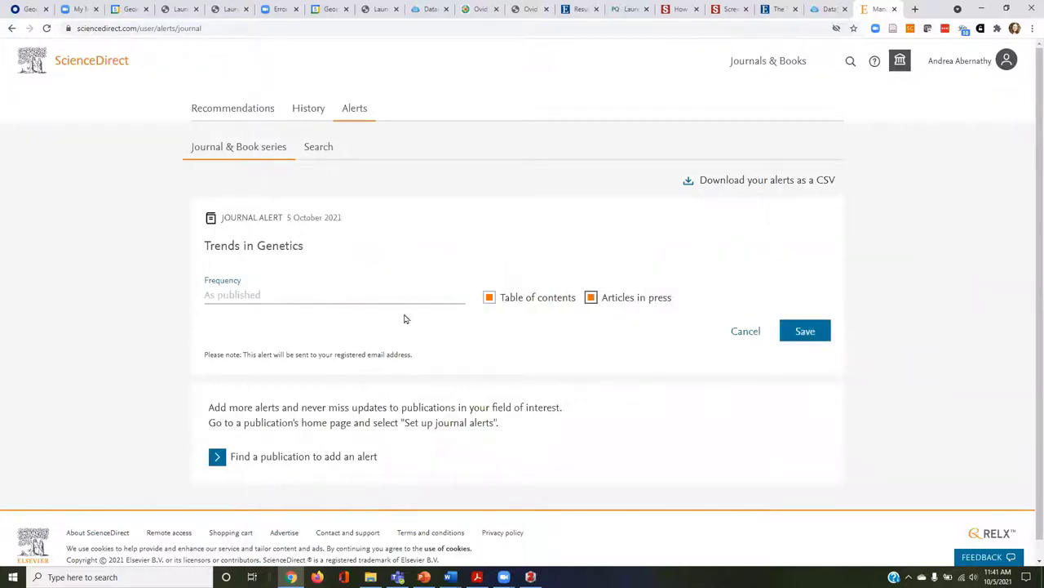
left_click(805, 333)
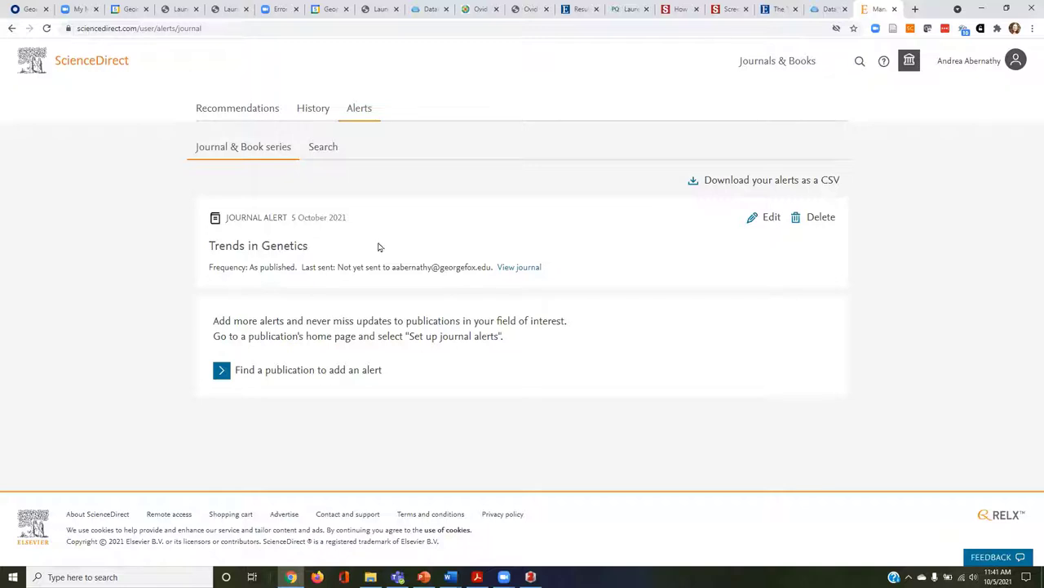
left_click(976, 63)
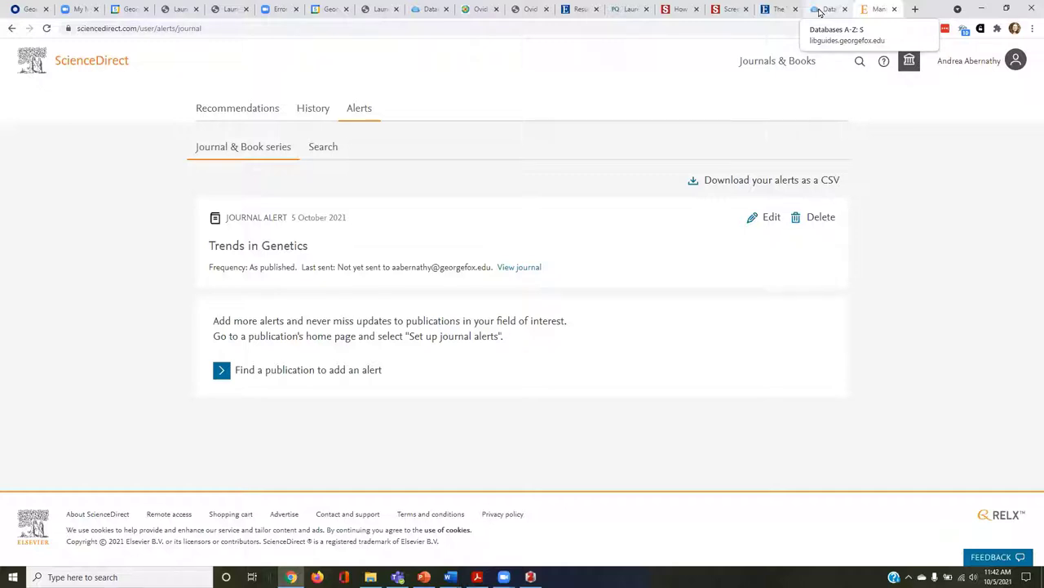
Go back to the library's Databases A-Z list and launch Scopus in a new tab.
left_click(820, 10)
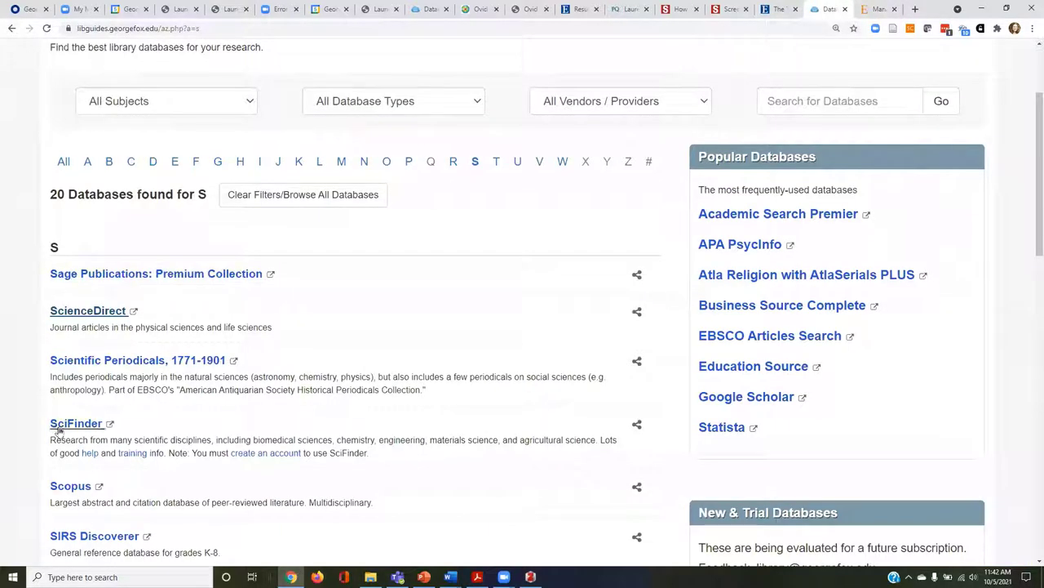
left_click(73, 488)
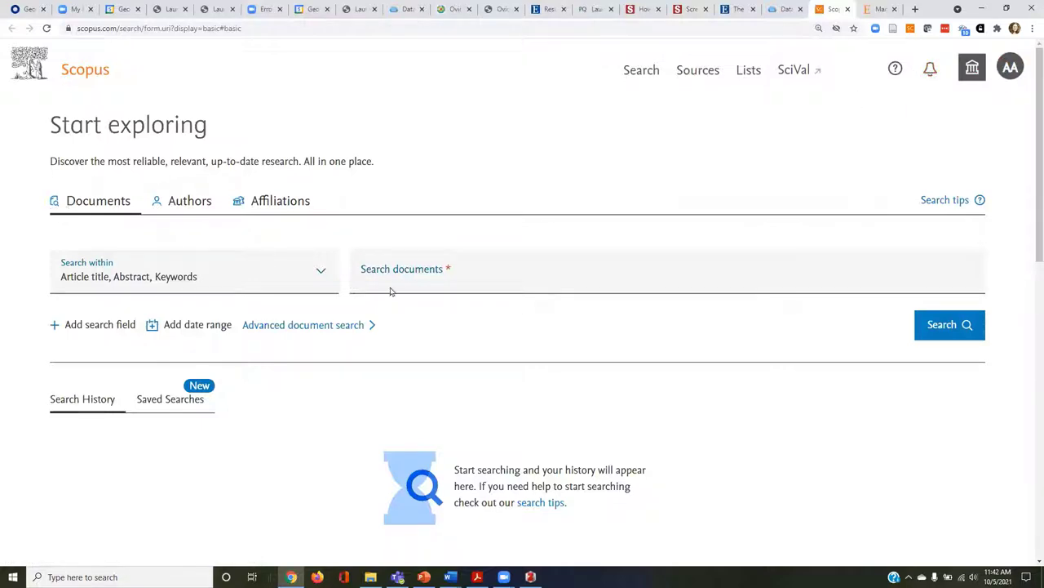
Run a Scopus document search for the author's last and first name.
left_click(460, 278)
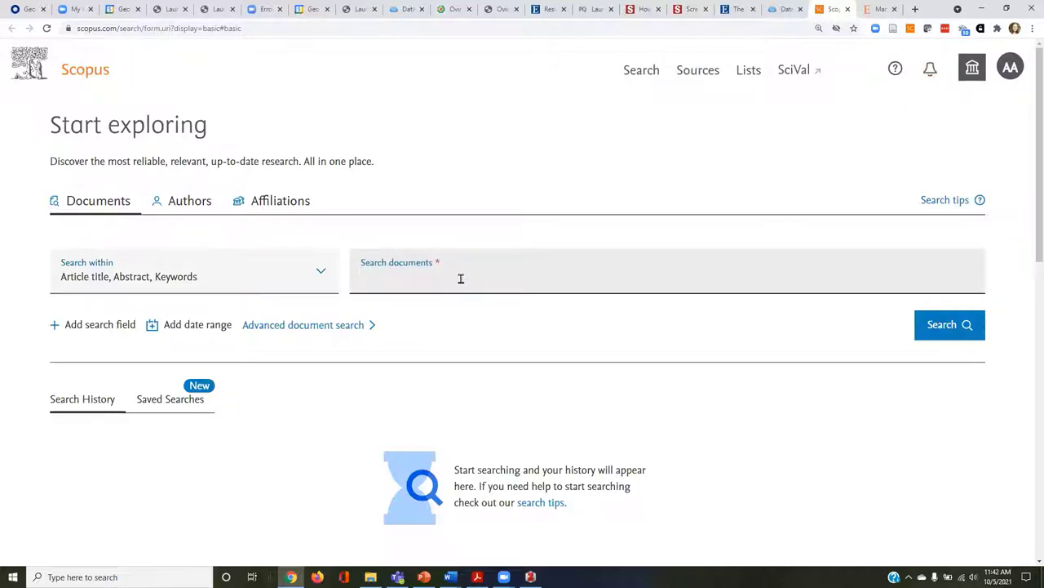
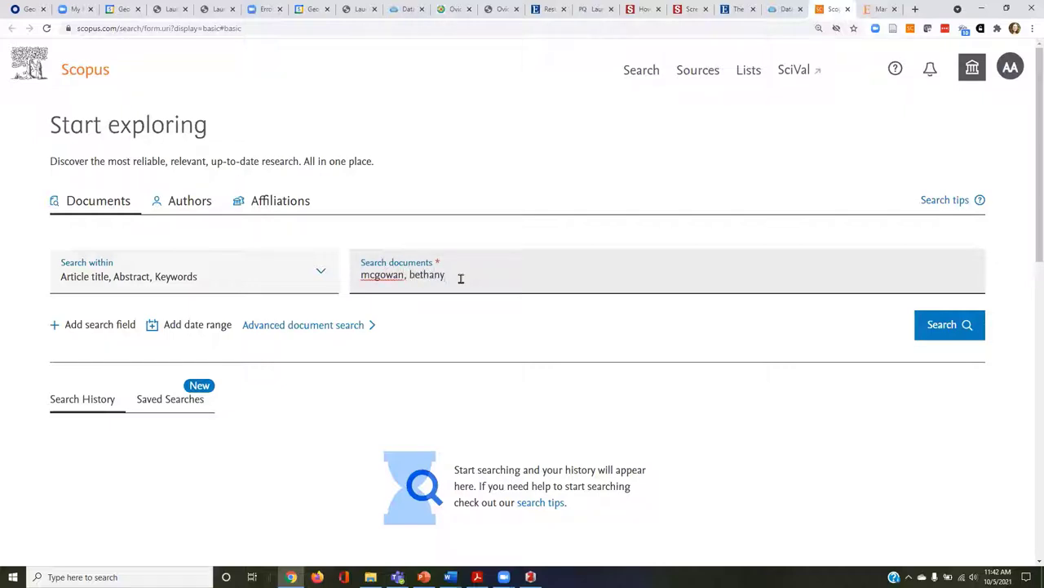
key("Return")
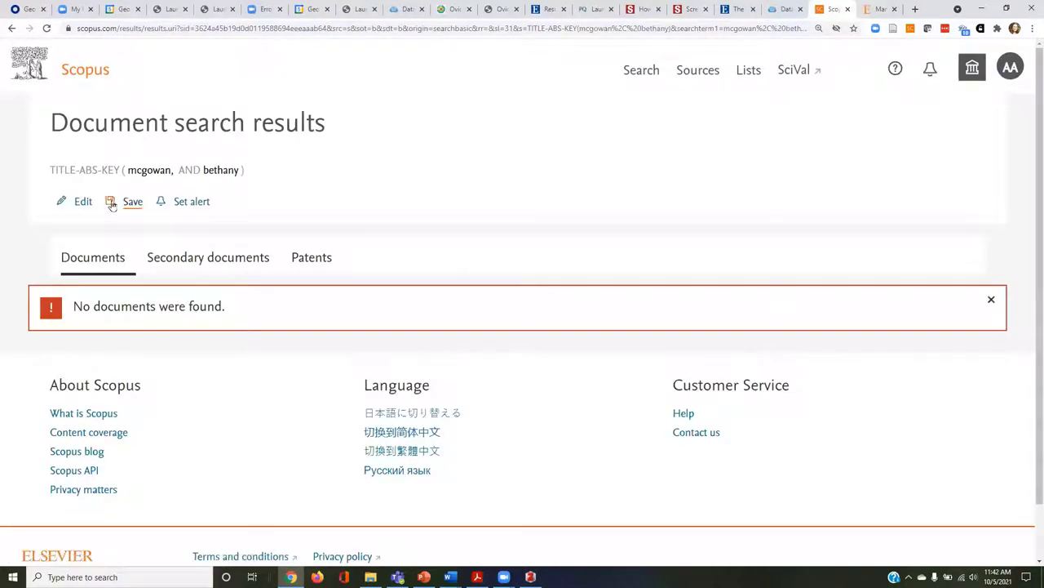
Revise it into an Authors search by last and first name and open the single matching profile.
left_click(83, 204)
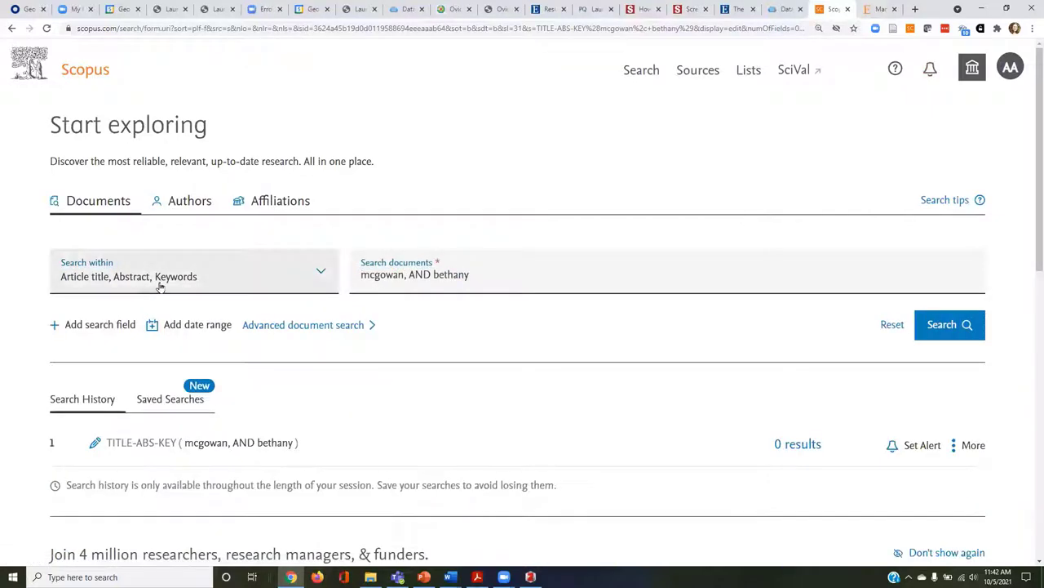
left_click(159, 282)
left_click(137, 329)
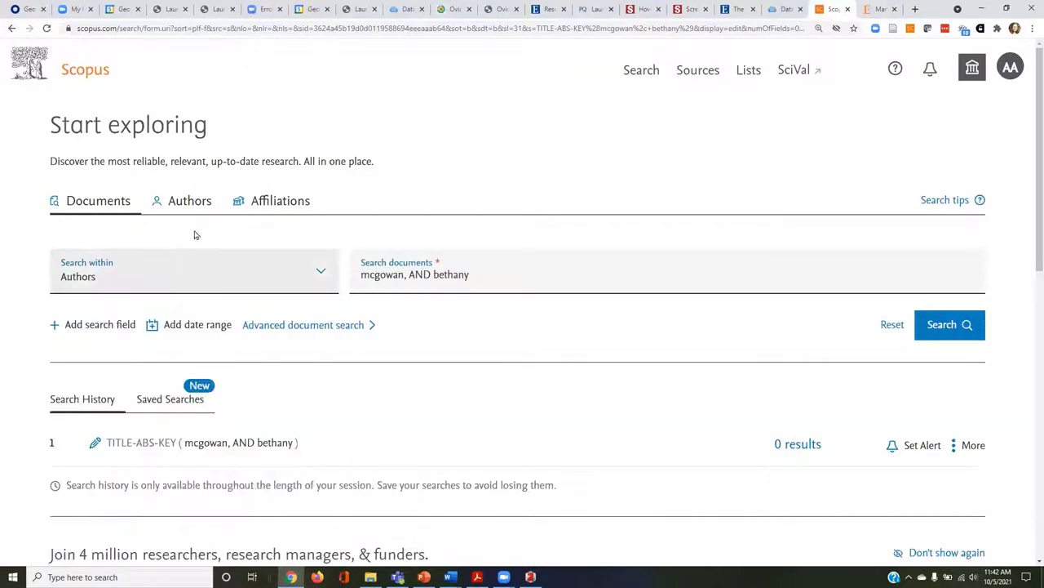
left_click(193, 206)
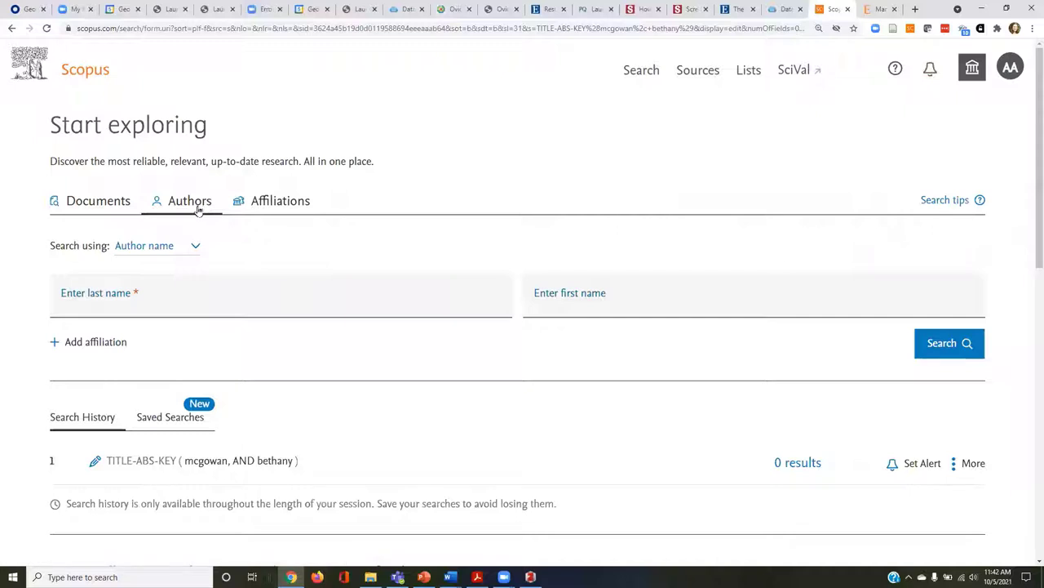
left_click(172, 304)
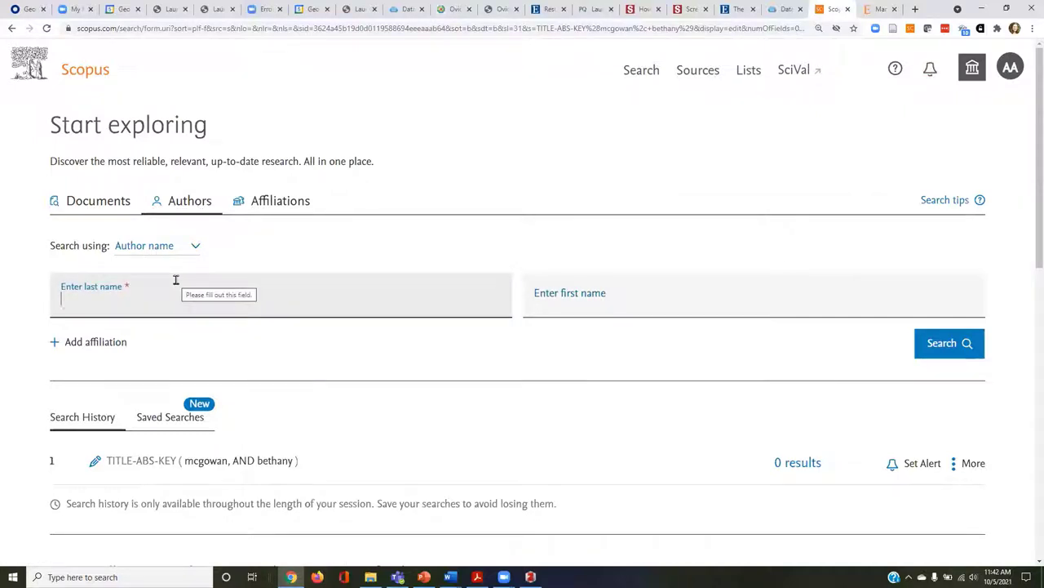
type("mcgowan")
key("Tab")
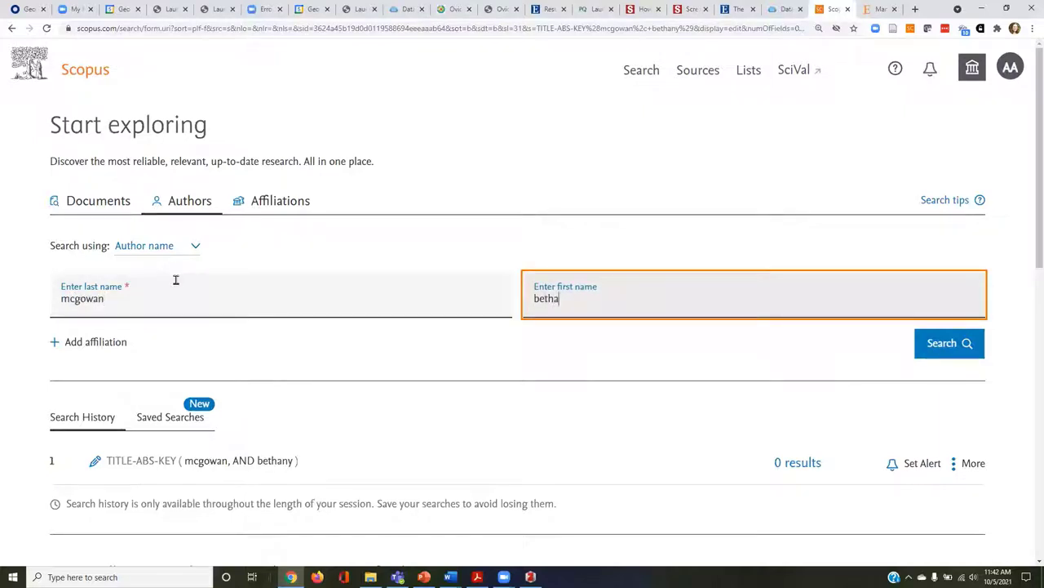
key("Return")
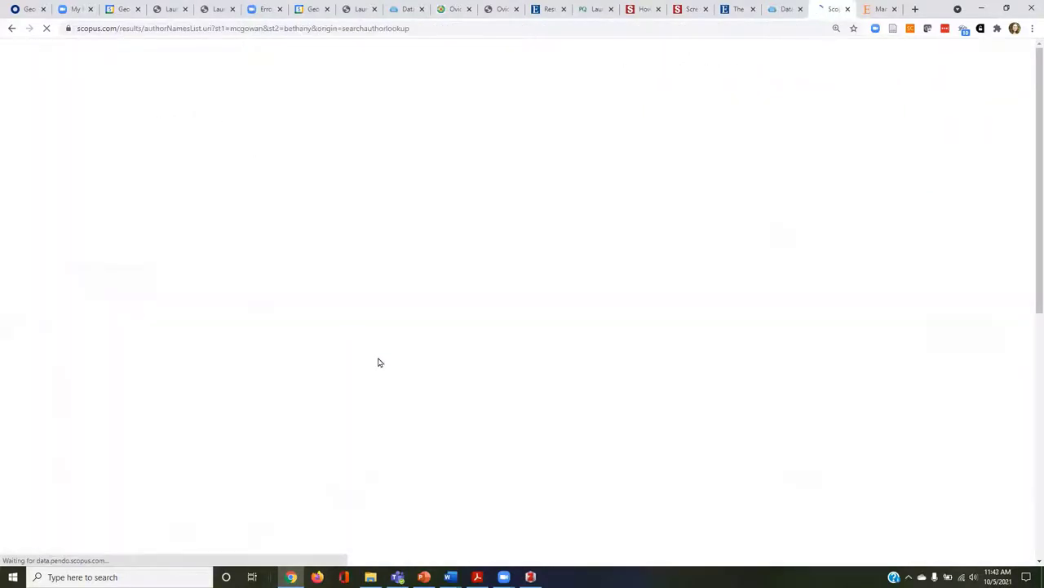
scroll(501, 397, "down", 1)
left_click(399, 315)
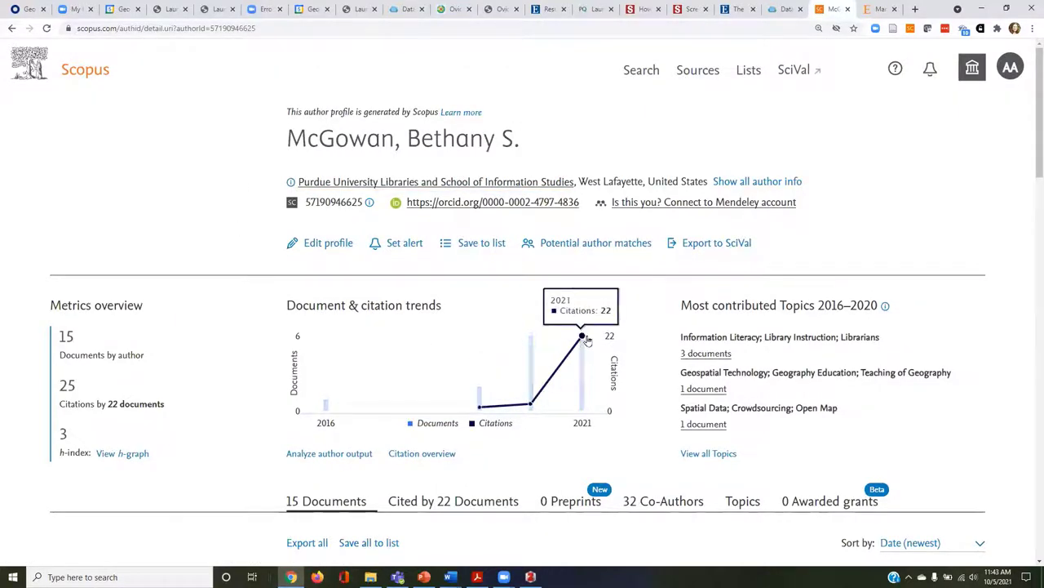
Scroll through the author's publications, then list the 22 documents citing the author's work.
scroll(700, 364, "down", 5)
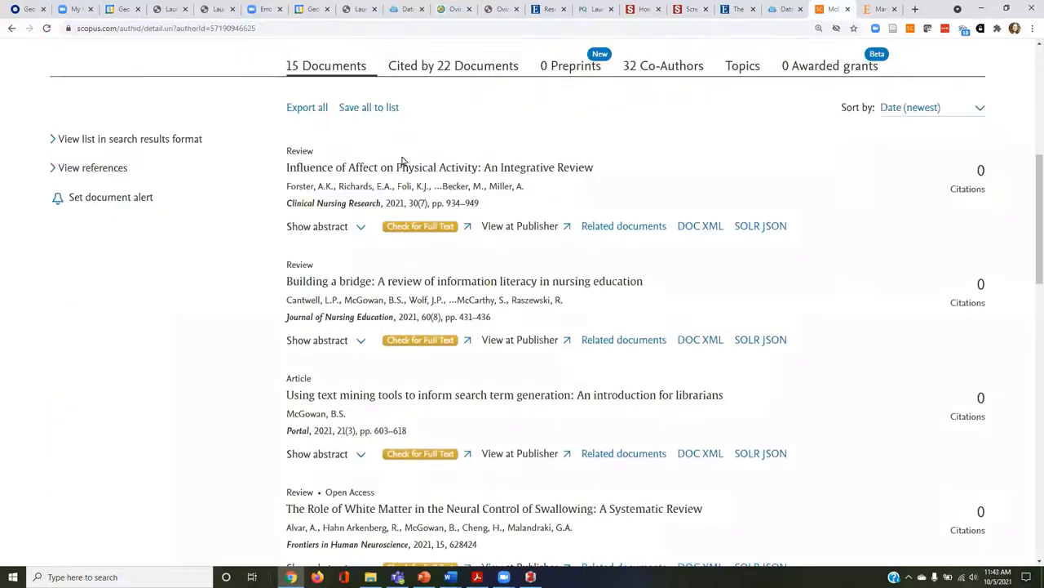
scroll(497, 326, "down", 5)
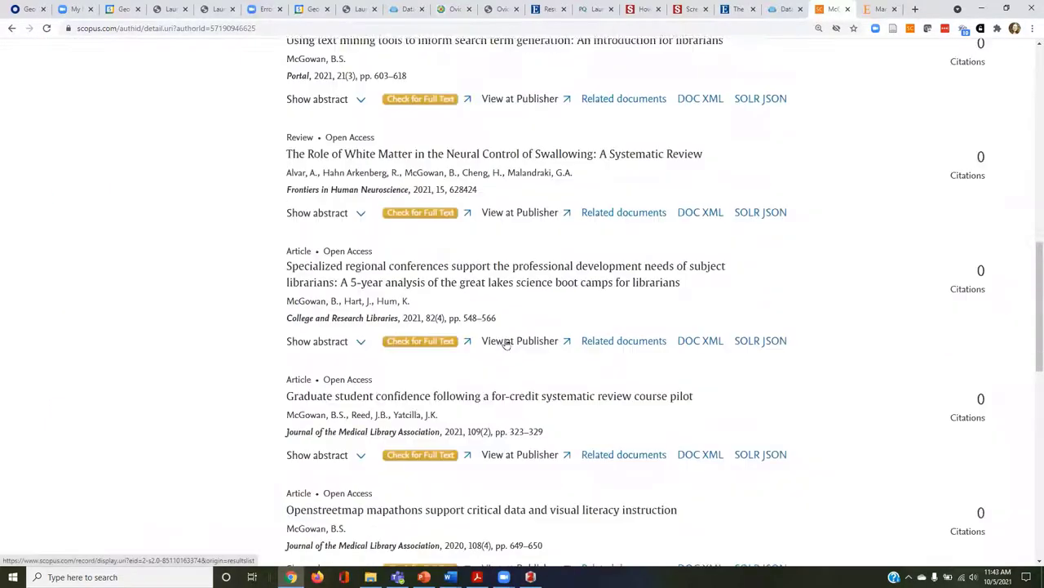
scroll(506, 342, "down", 3)
scroll(506, 343, "up", 11)
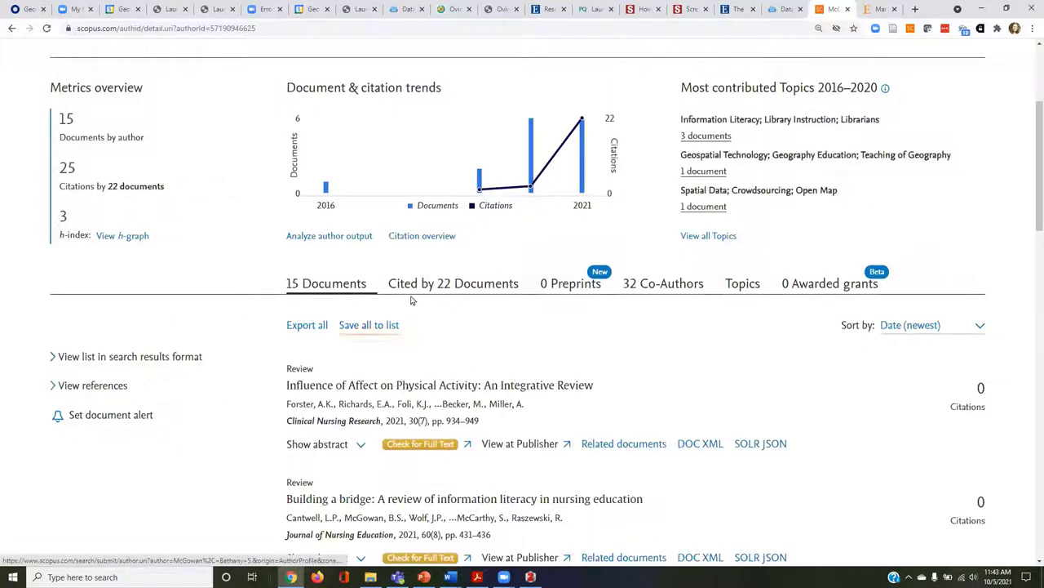
left_click(440, 293)
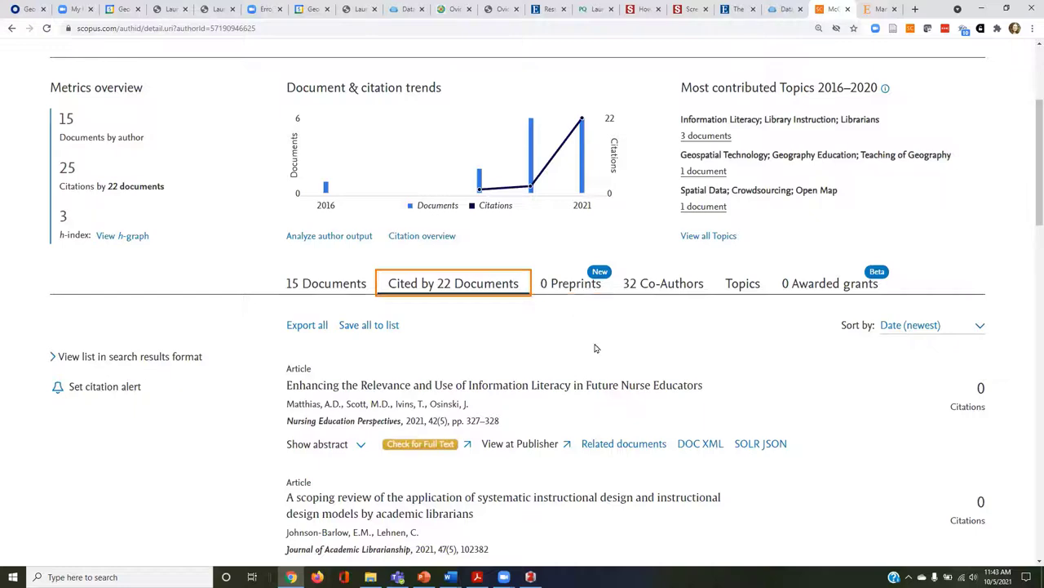
scroll(620, 359, "up", 2)
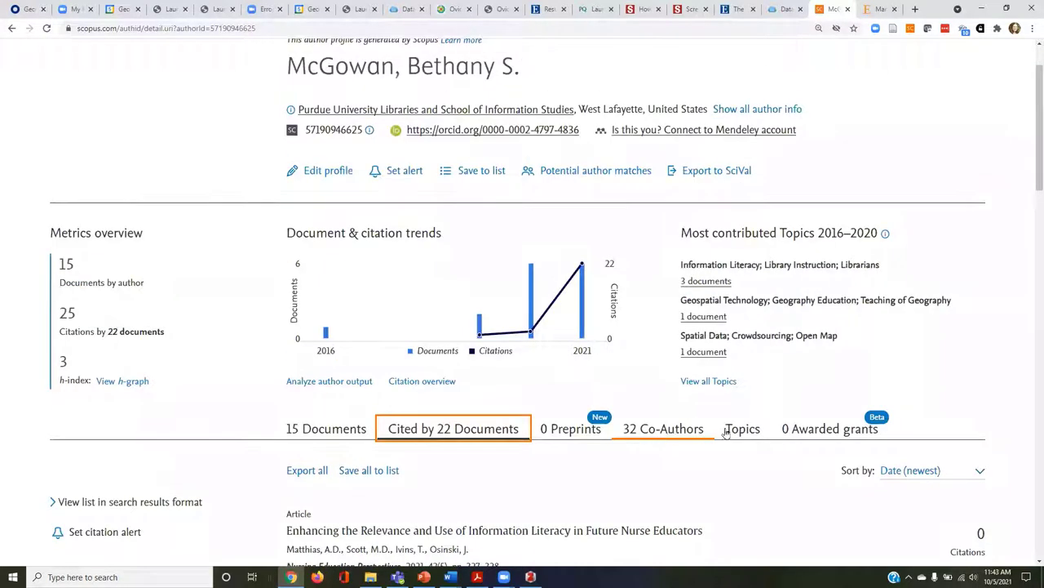
scroll(625, 462, "up", 1)
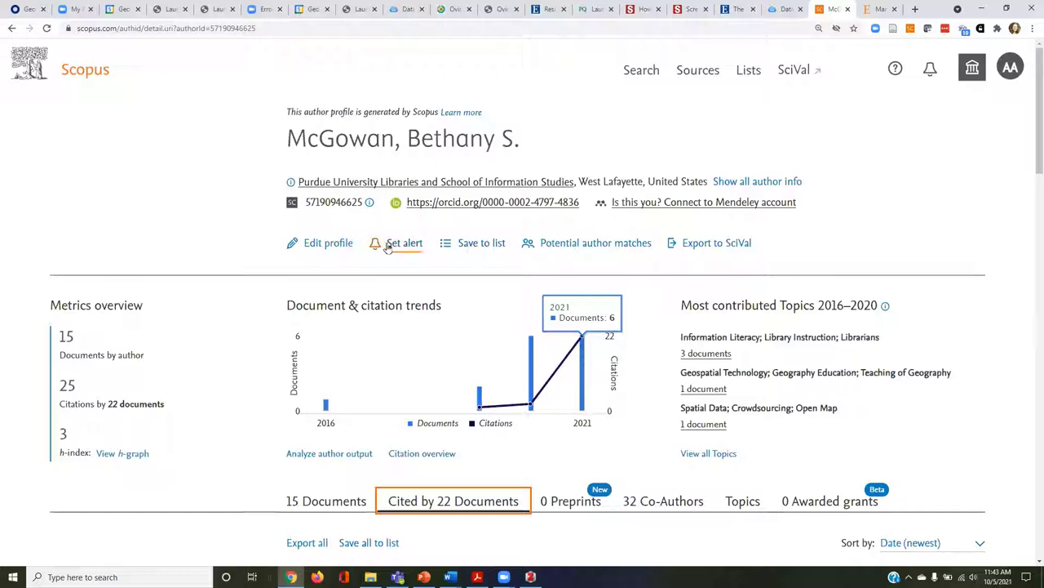
Try an author citation alert, then save a weekly Tuesday document alert for the author's new publications.
left_click(400, 243)
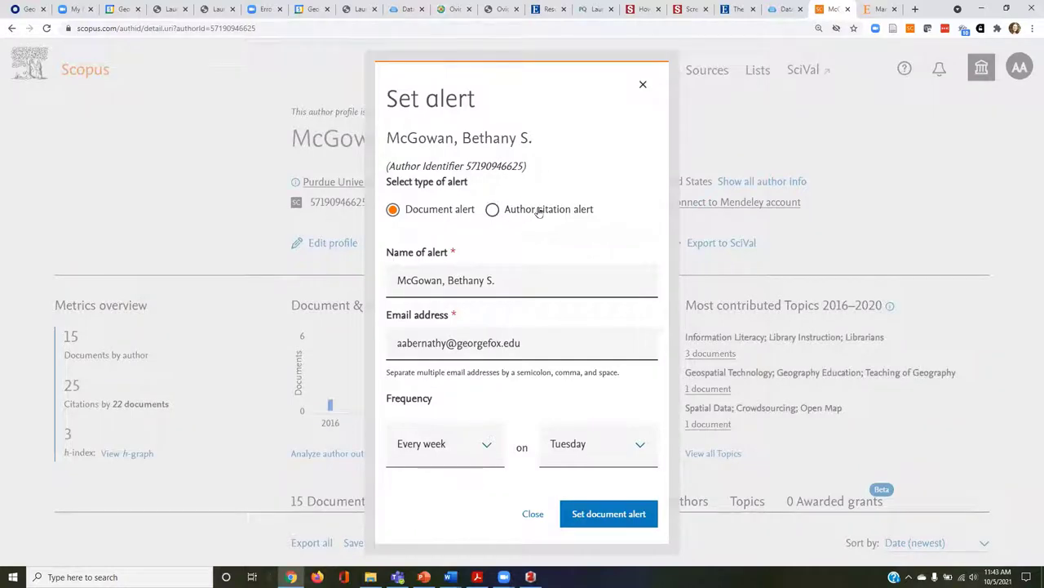
left_click(537, 211)
left_click(399, 210)
left_click(546, 209)
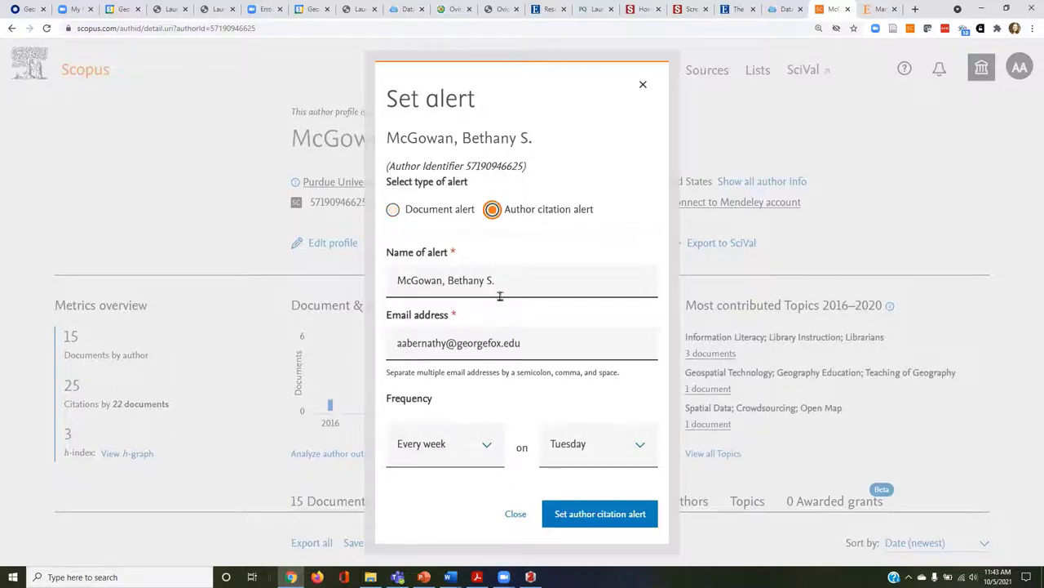
left_click(602, 520)
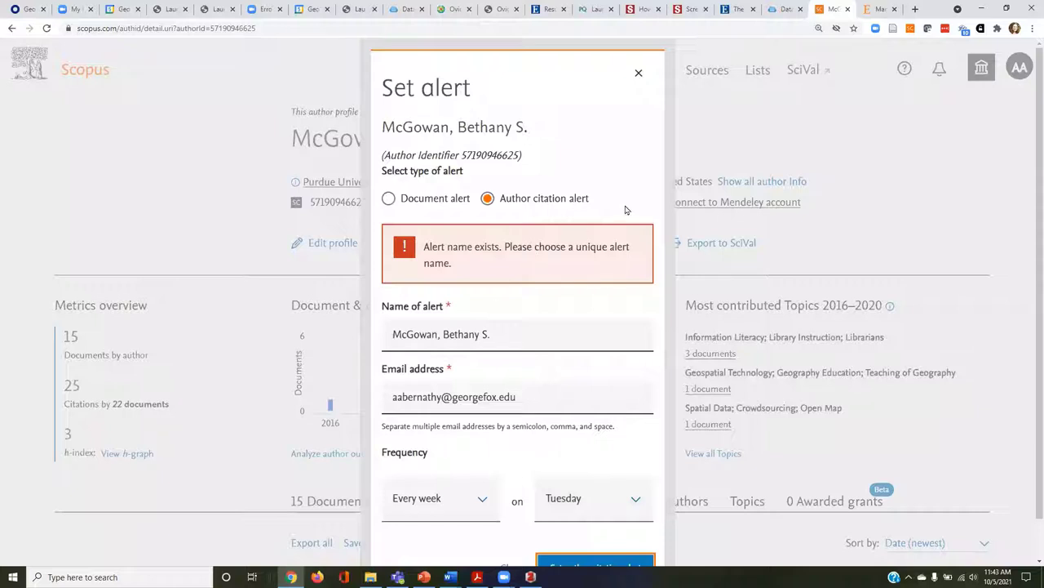
scroll(558, 292, "down", 1)
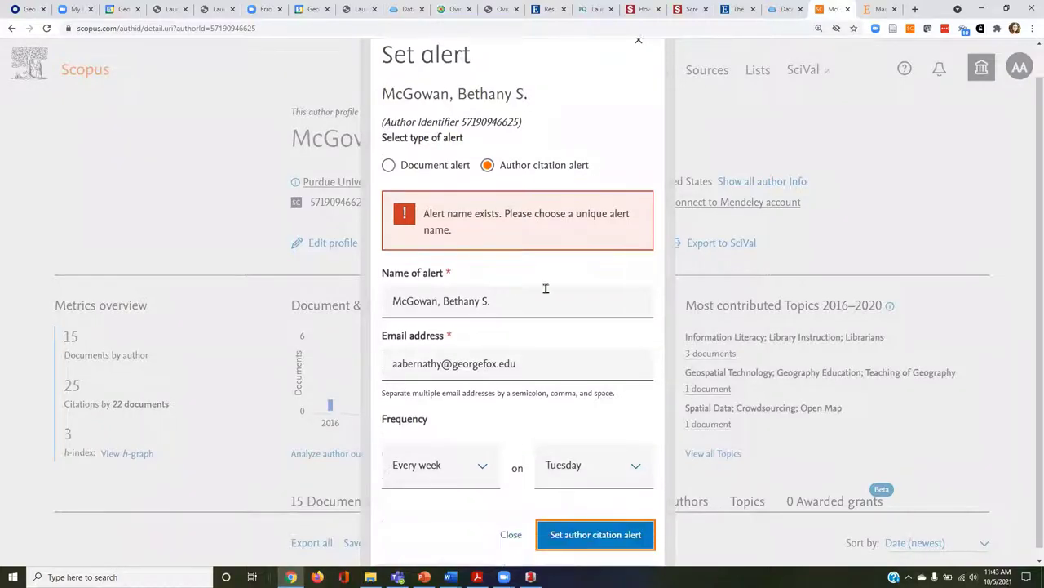
left_click(437, 160)
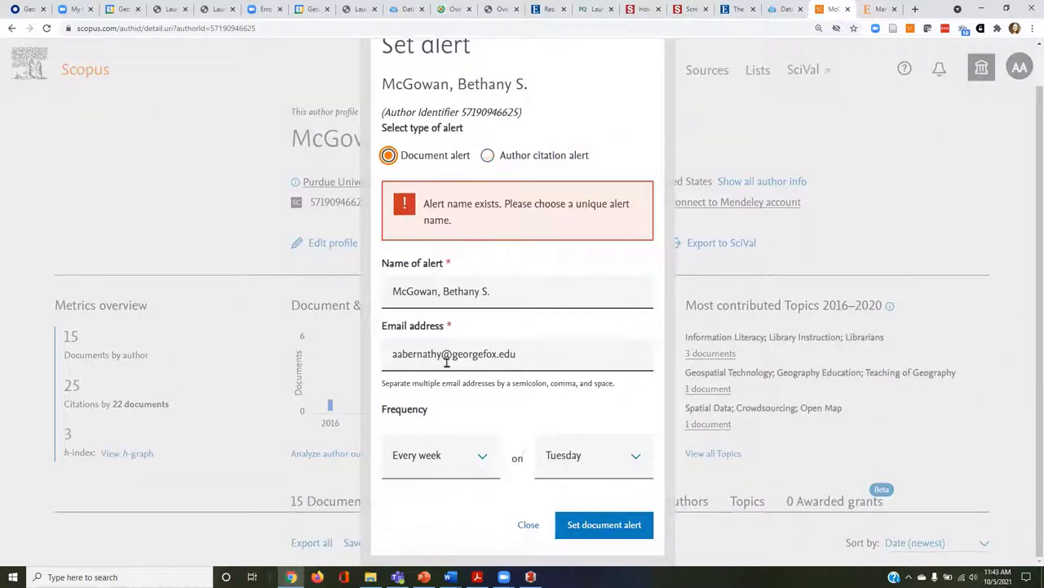
left_click(609, 526)
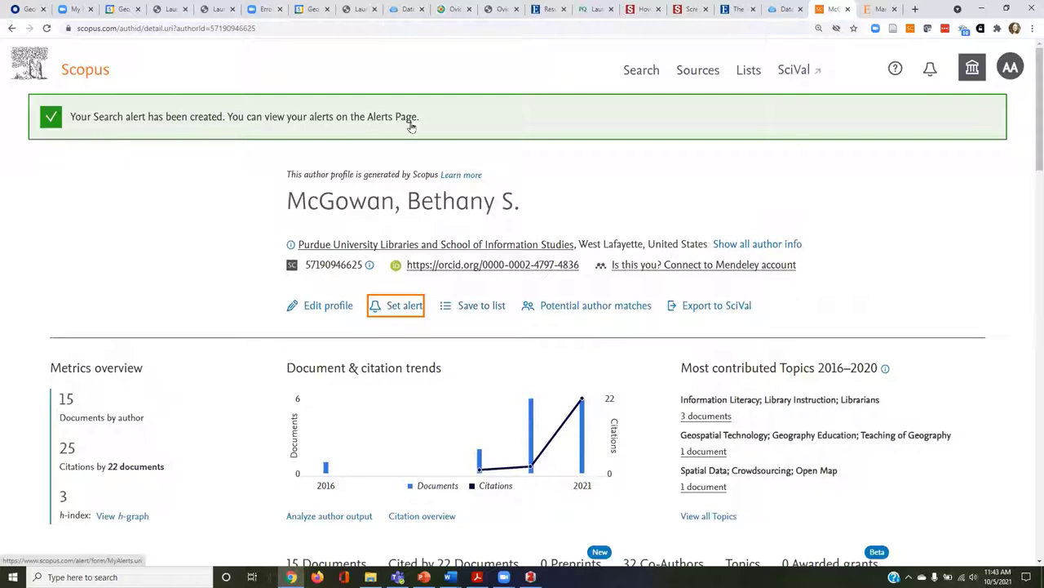
Open Scopus's Alerts page and review the author citation and document citation alert lists.
left_click(932, 70)
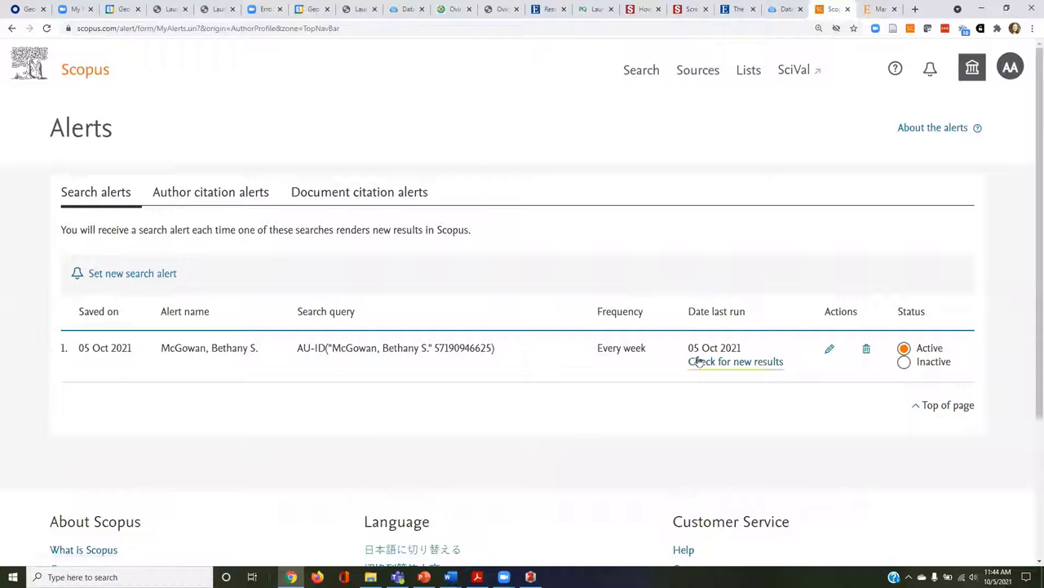
left_click(214, 196)
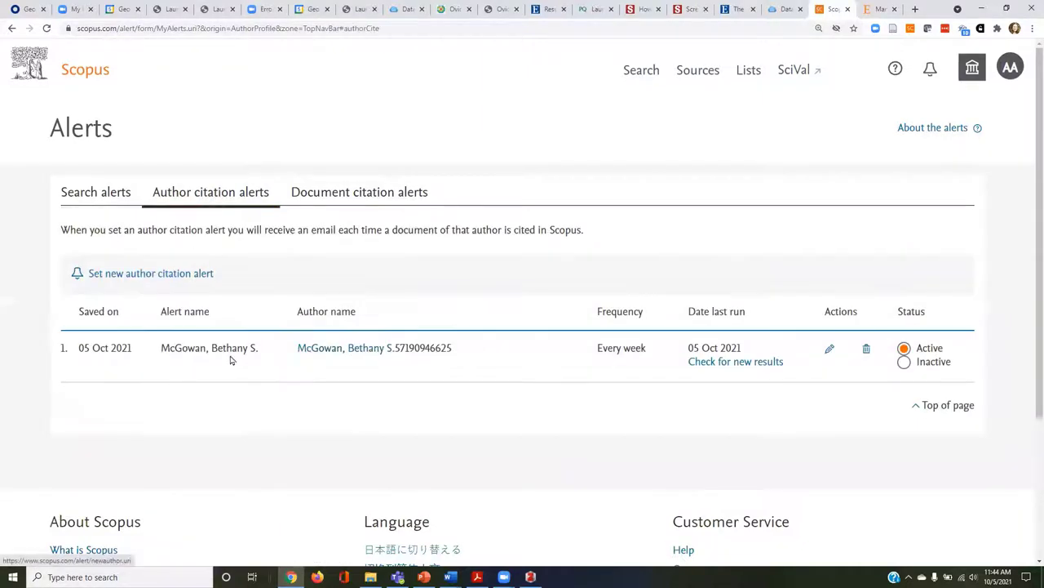
left_click(340, 194)
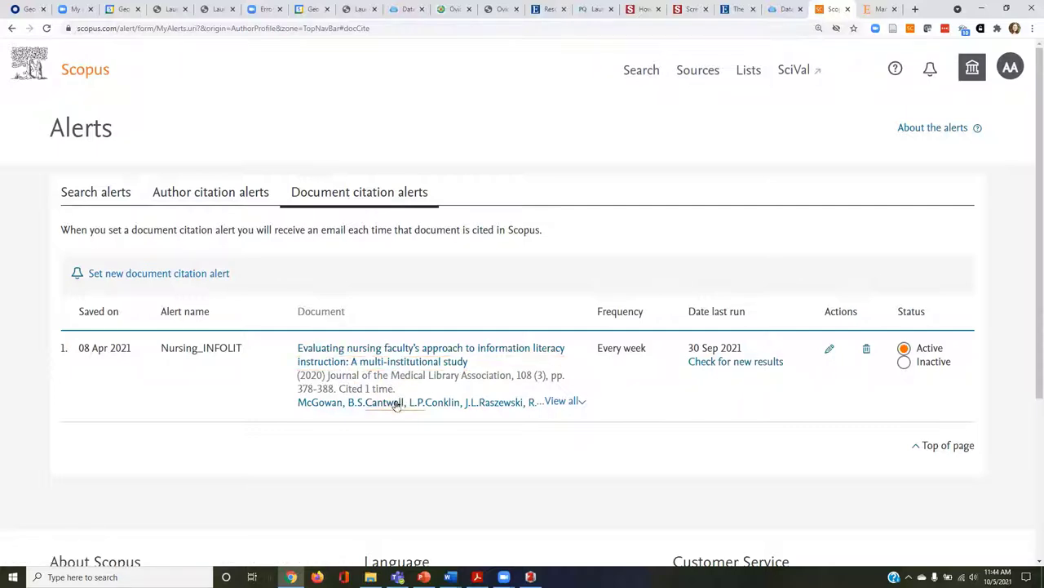
left_click(751, 367)
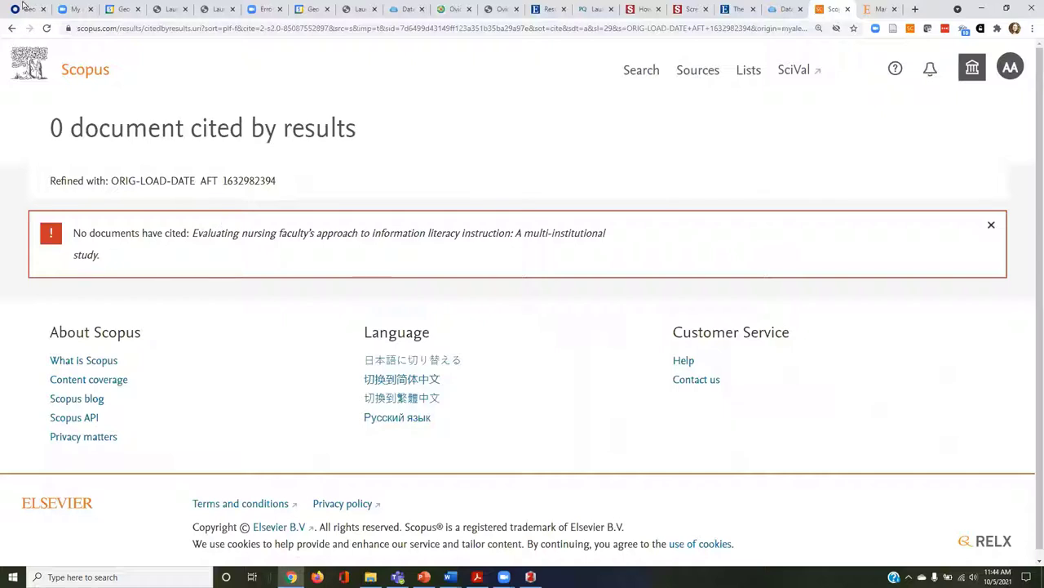
left_click(11, 28)
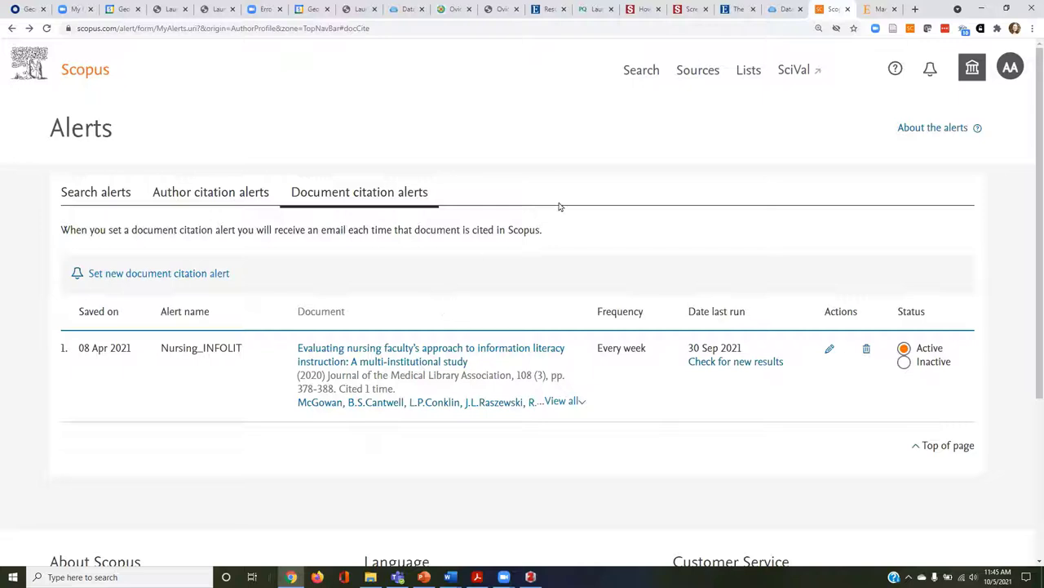
left_click(915, 9)
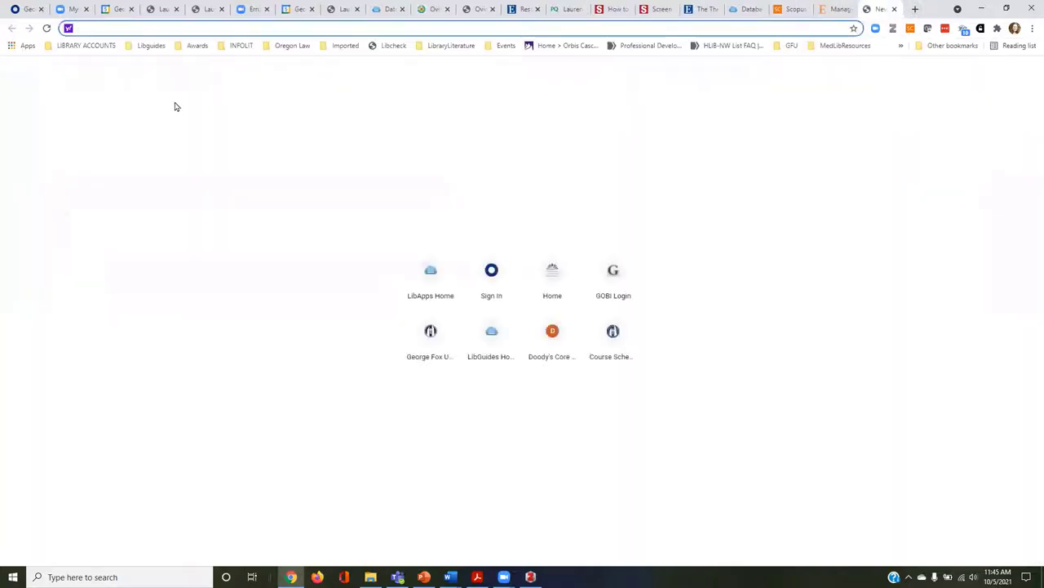
Go to Google Scholar and view its library links settings.
type("sch")
key("Return")
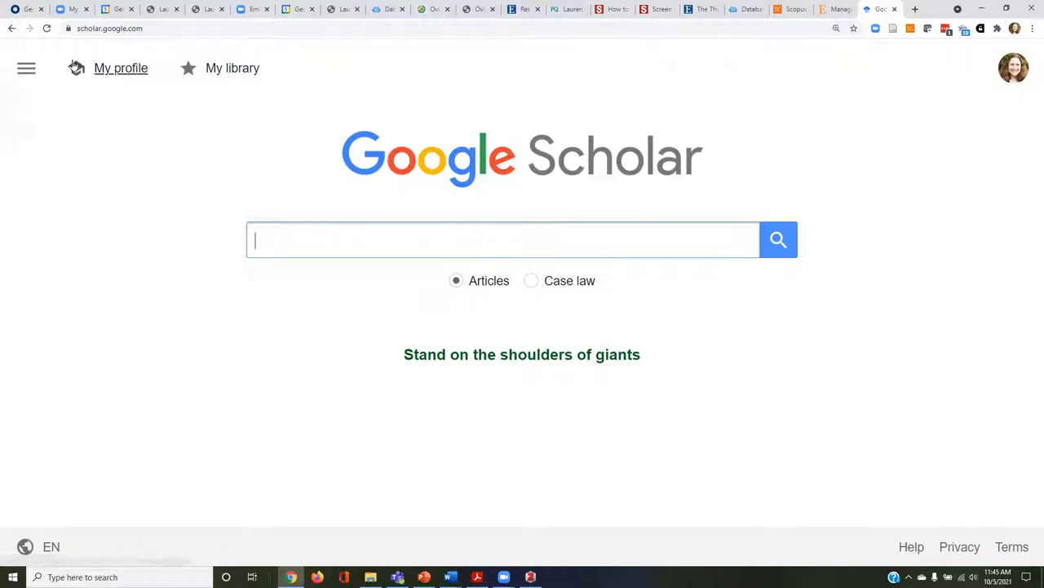
left_click(27, 70)
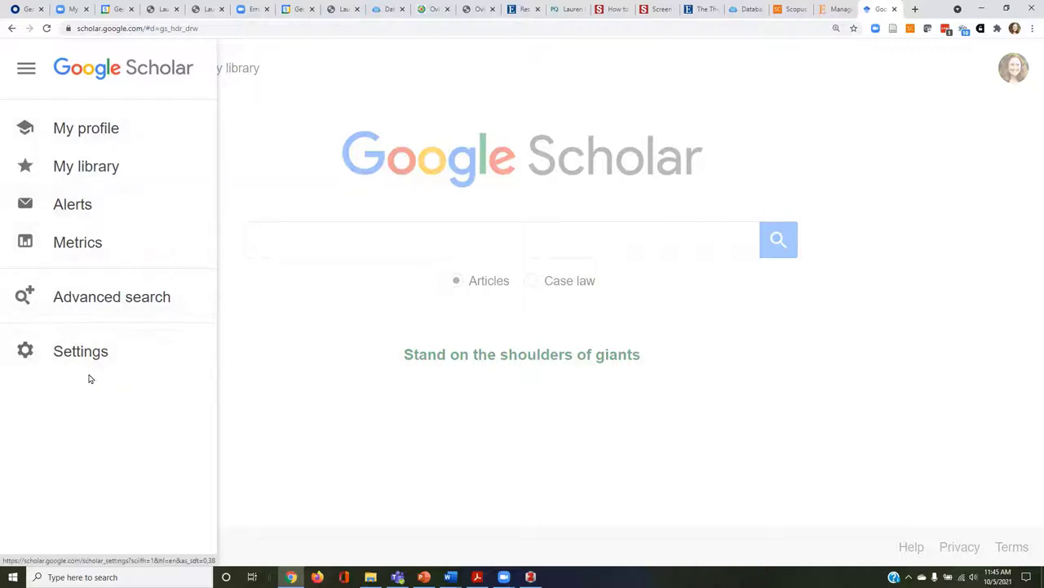
left_click(86, 362)
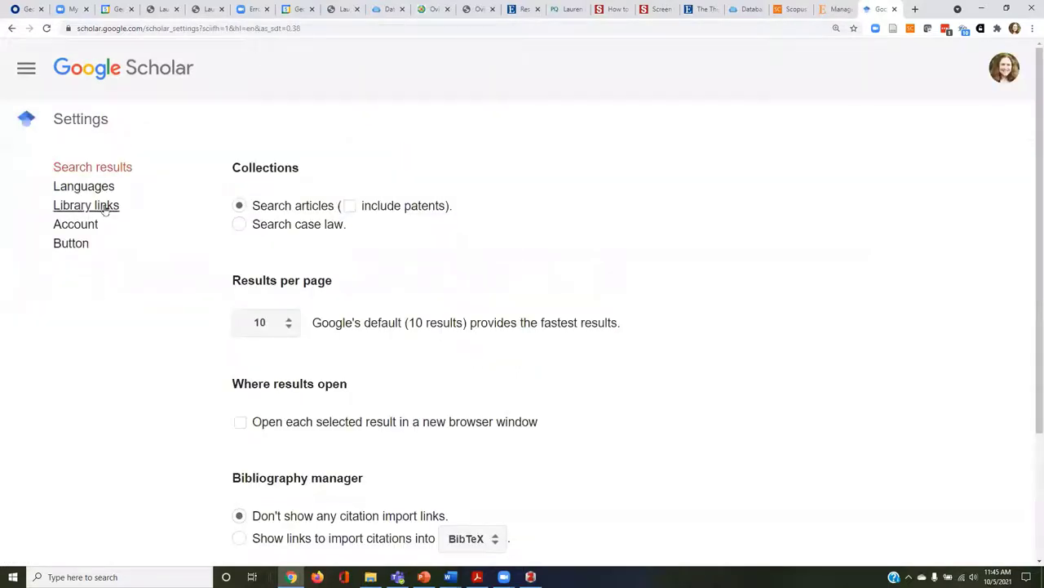
left_click(97, 208)
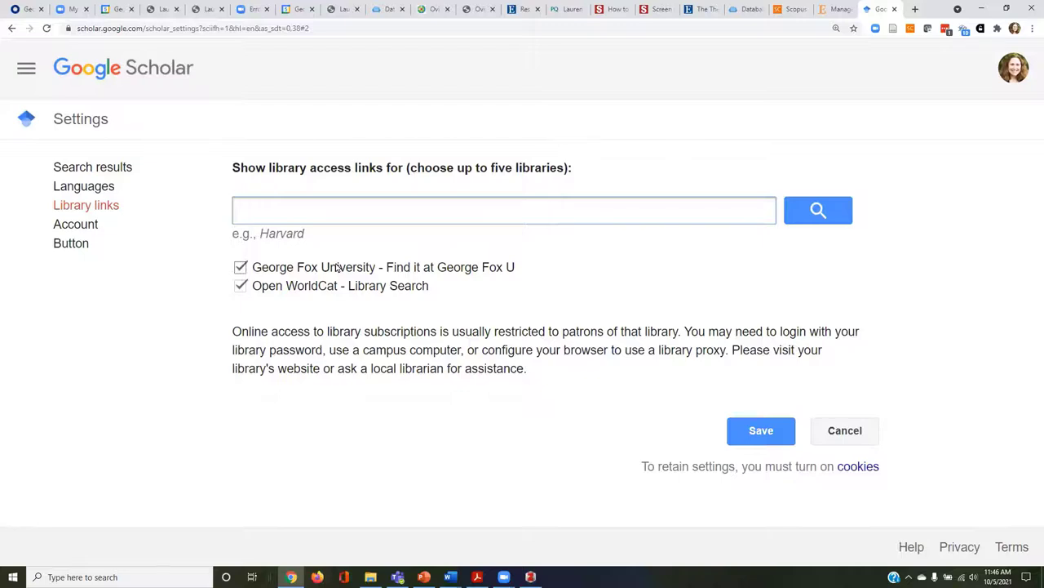
Open a blank alert form from Scholar's Alerts page, then return to the Scopus alerts tab.
left_click(27, 68)
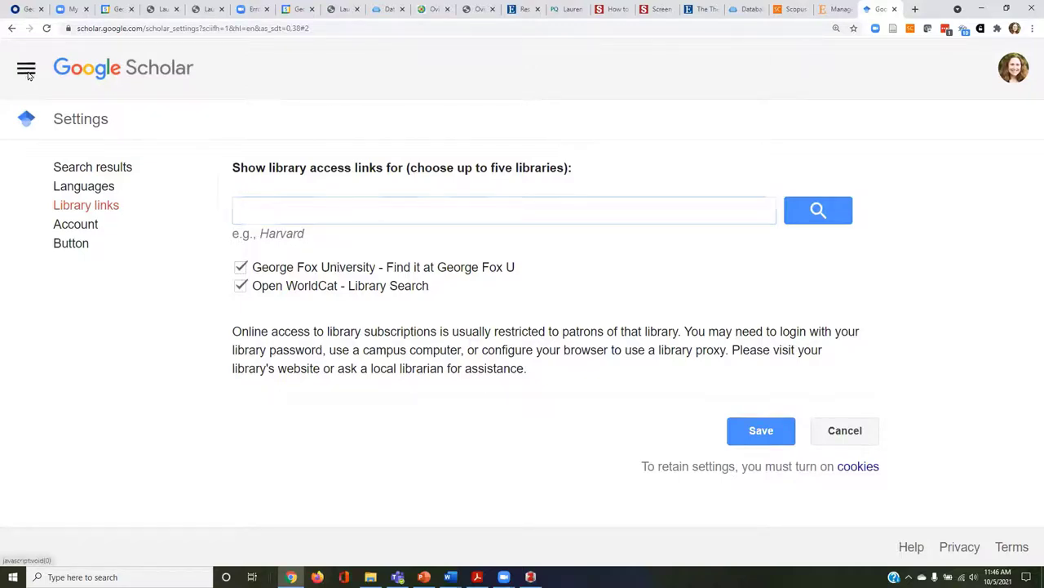
left_click(81, 211)
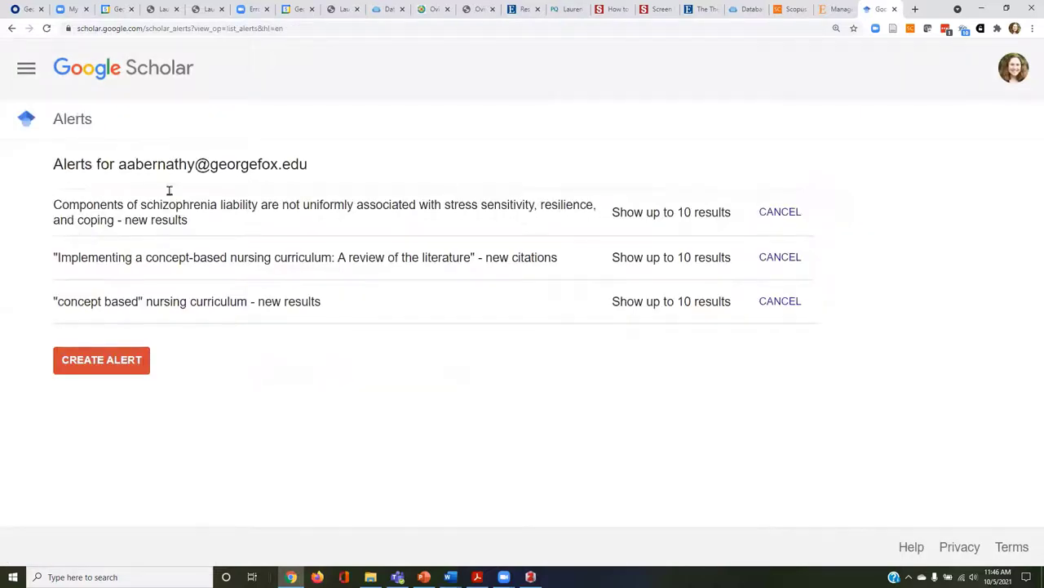
left_click(122, 368)
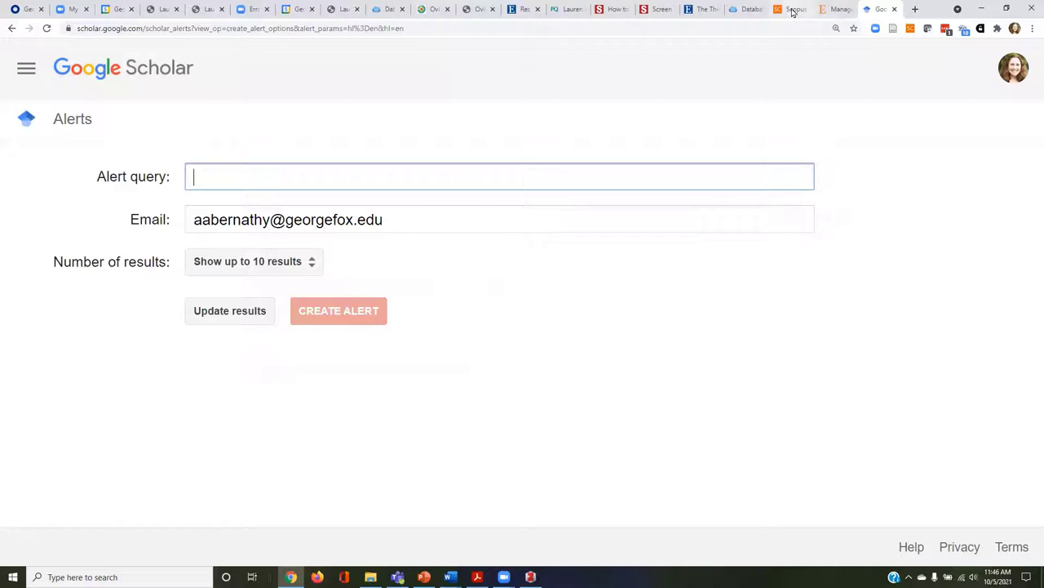
left_click(790, 9)
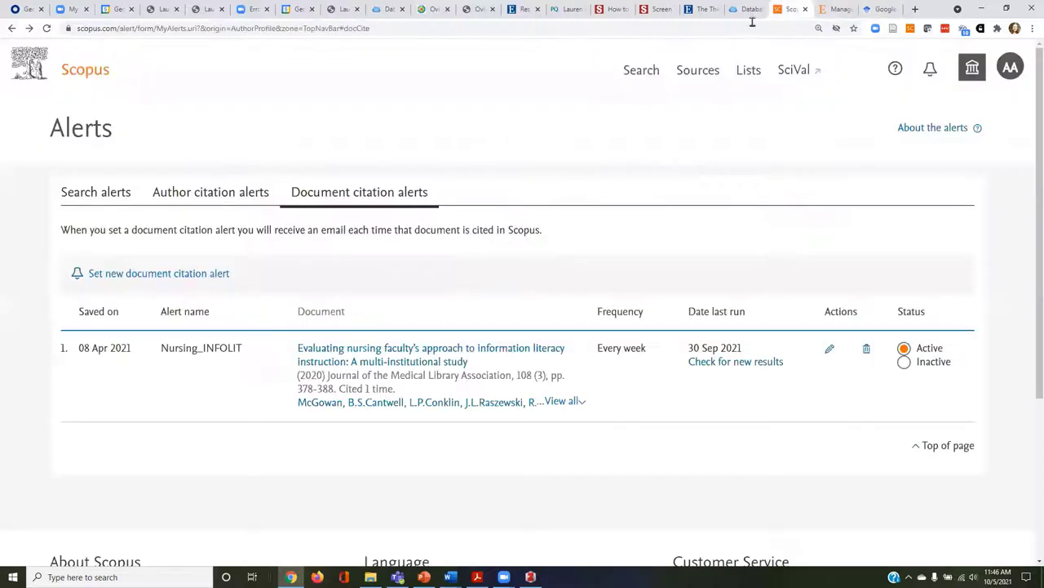
Copy the tracked article's title from Scopus and create a Scholar alert for the quoted title.
left_click(446, 364)
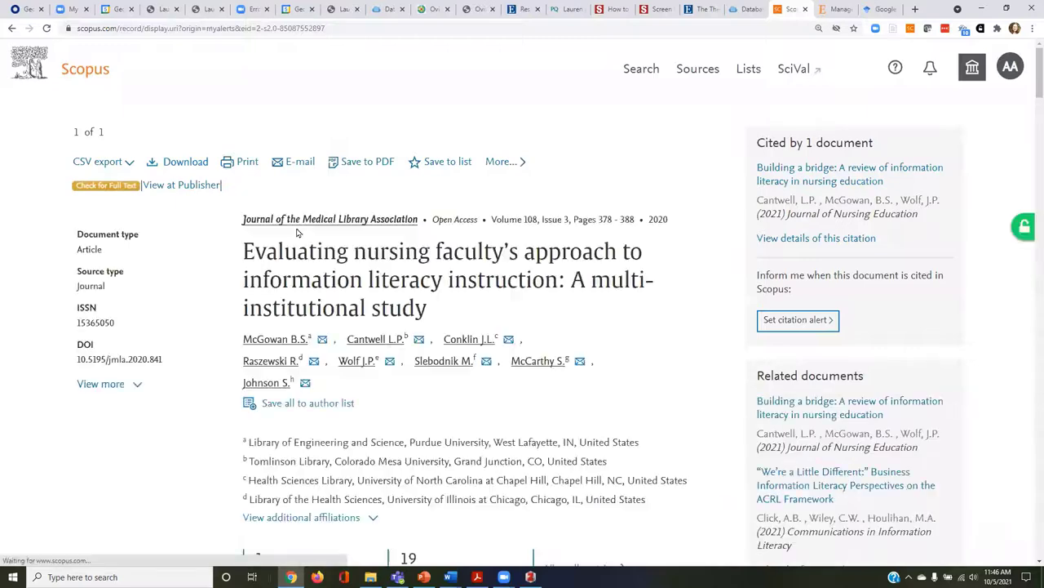
left_click_drag(434, 314, 243, 253)
key("ctrl+c")
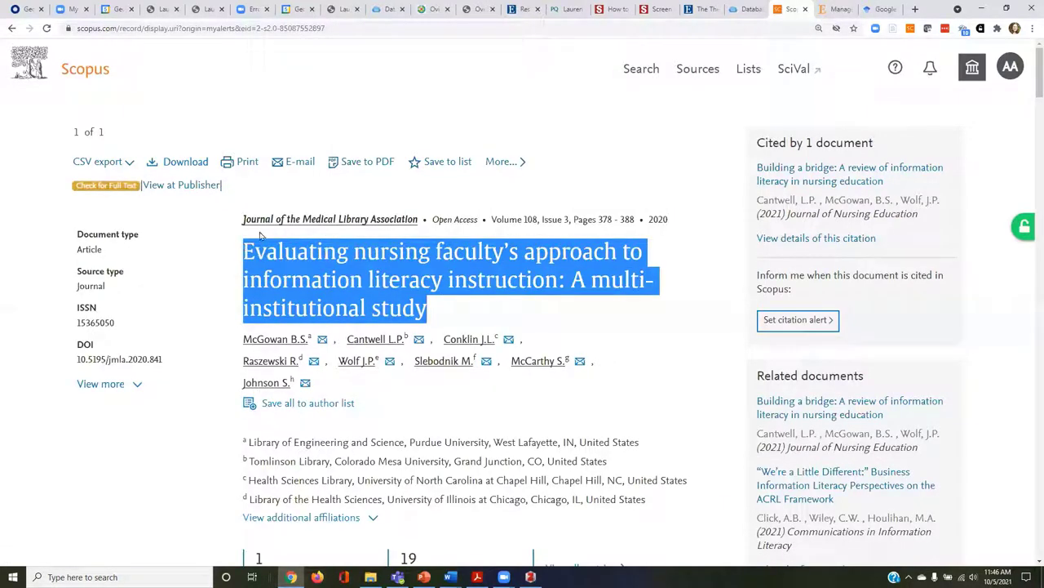
left_click(877, 10)
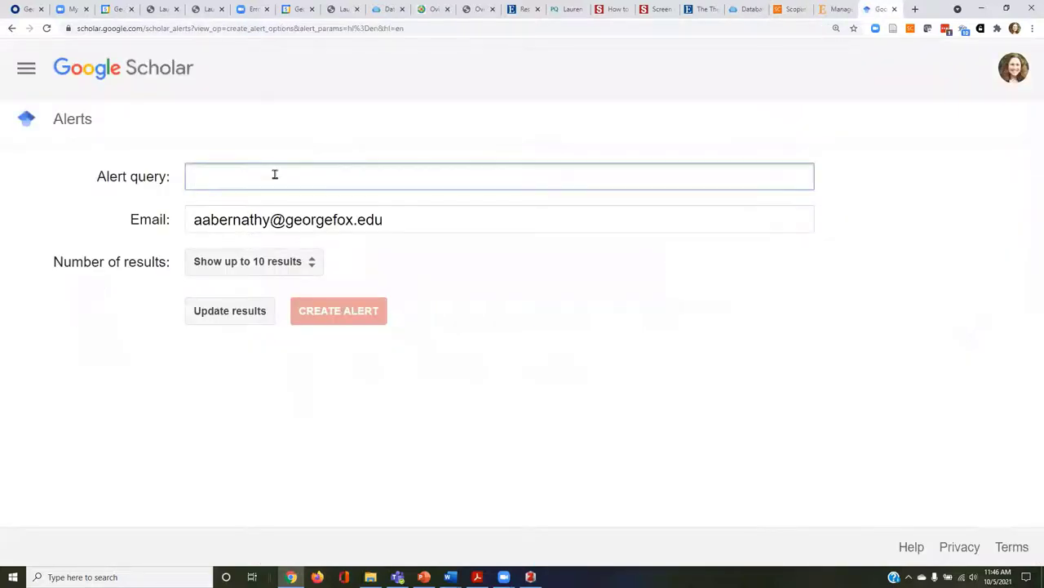
type("\"")
key("ctrl+v")
type("\"")
key("Return")
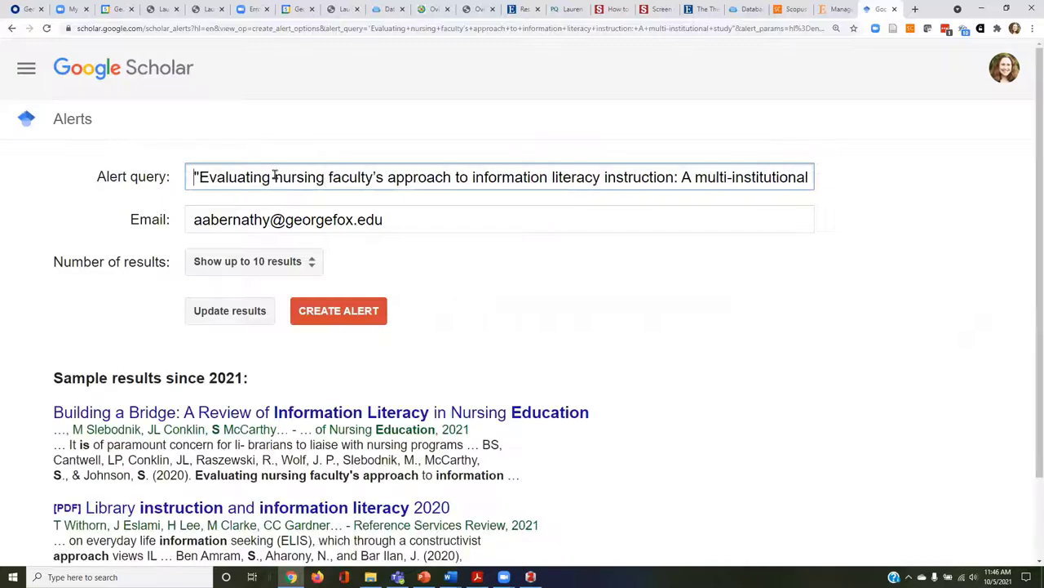
scroll(535, 412, "down", 2)
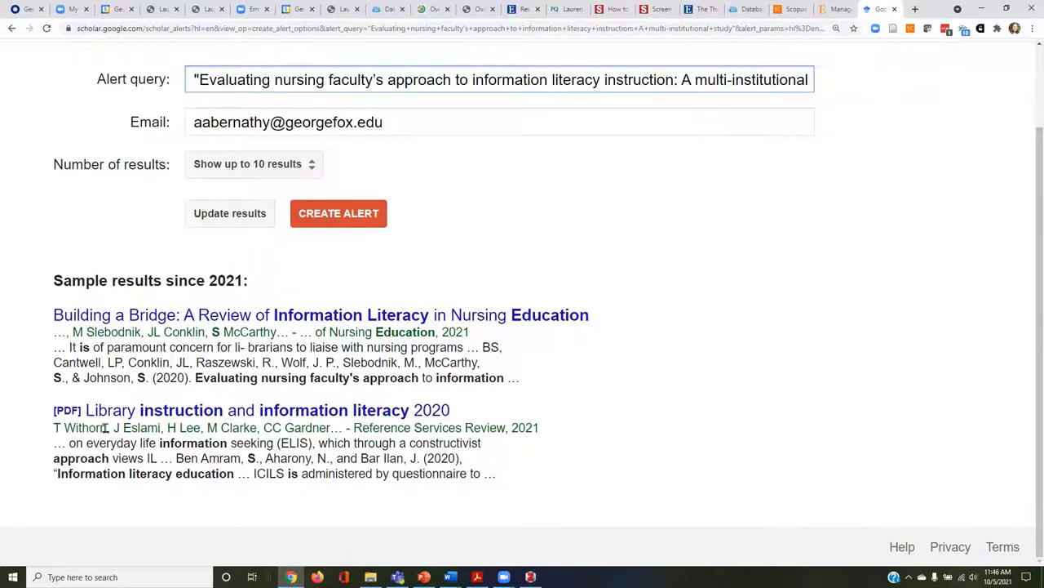
left_click(325, 219)
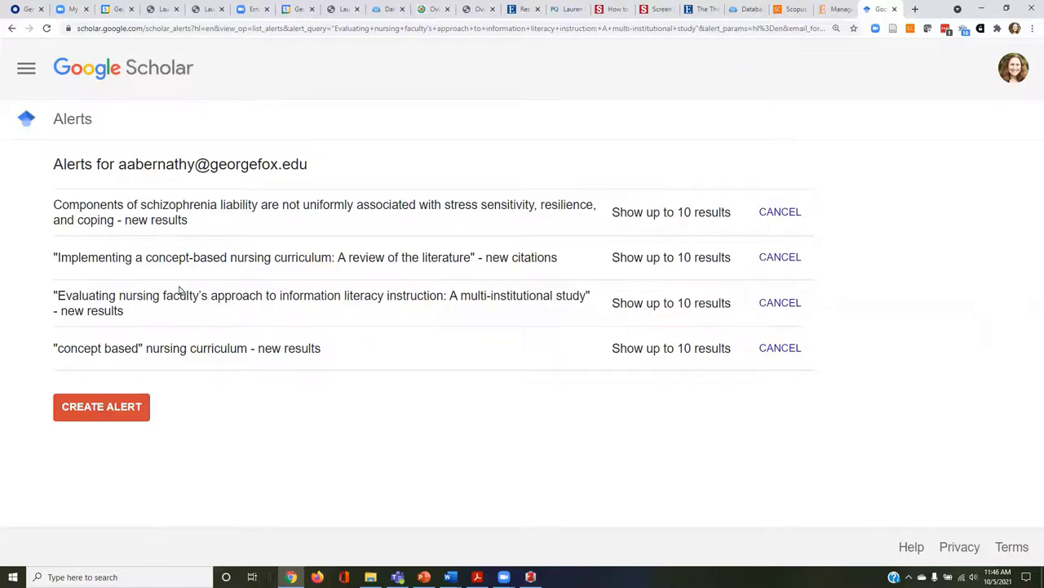
Cancel the nursing-faculty title alert, leaving three alerts, and start a new blank alert.
left_click(27, 71)
left_click(314, 182)
left_click(782, 303)
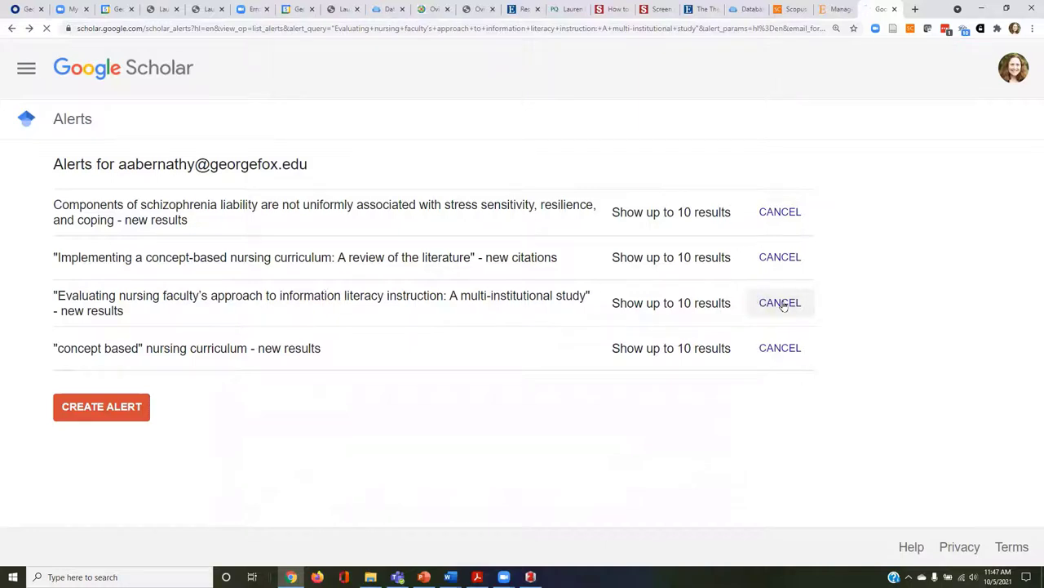
left_click(183, 299)
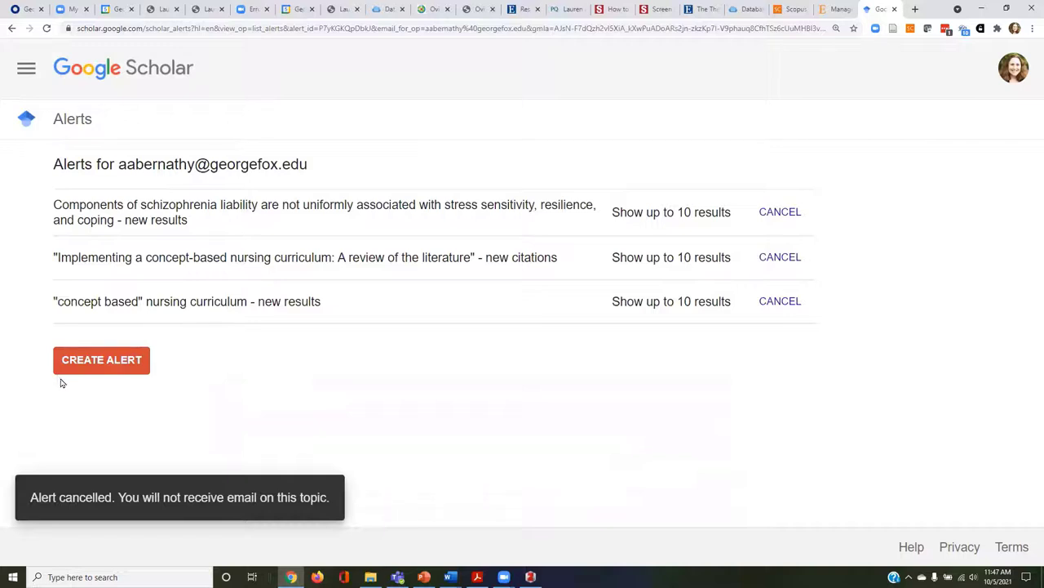
left_click(93, 359)
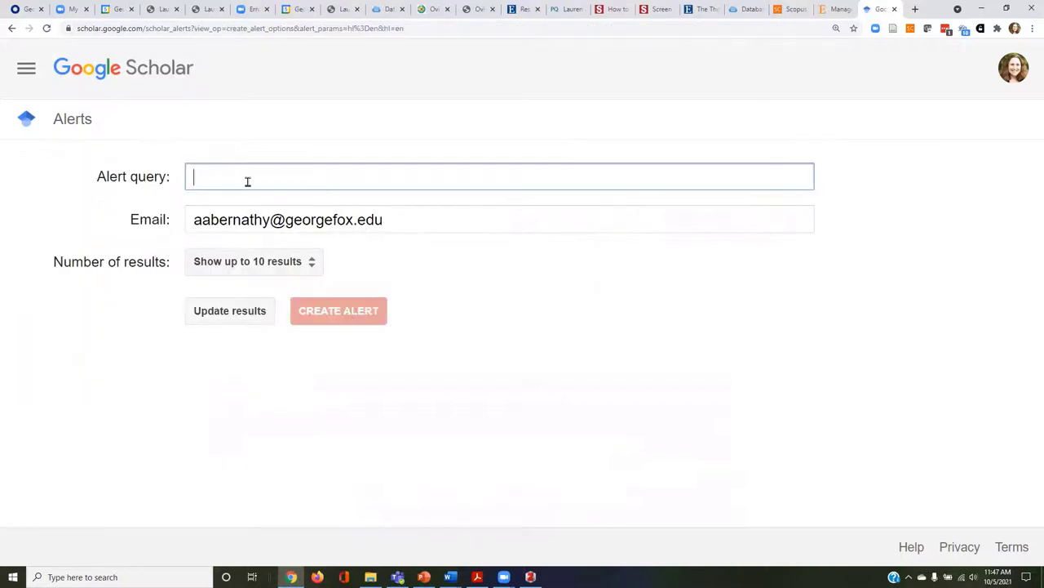
Paste the quoted article title as the alert query and preview its sample results, including 'Building a Bridge'.
type("\"")
key("ctrl+v")
type("\"")
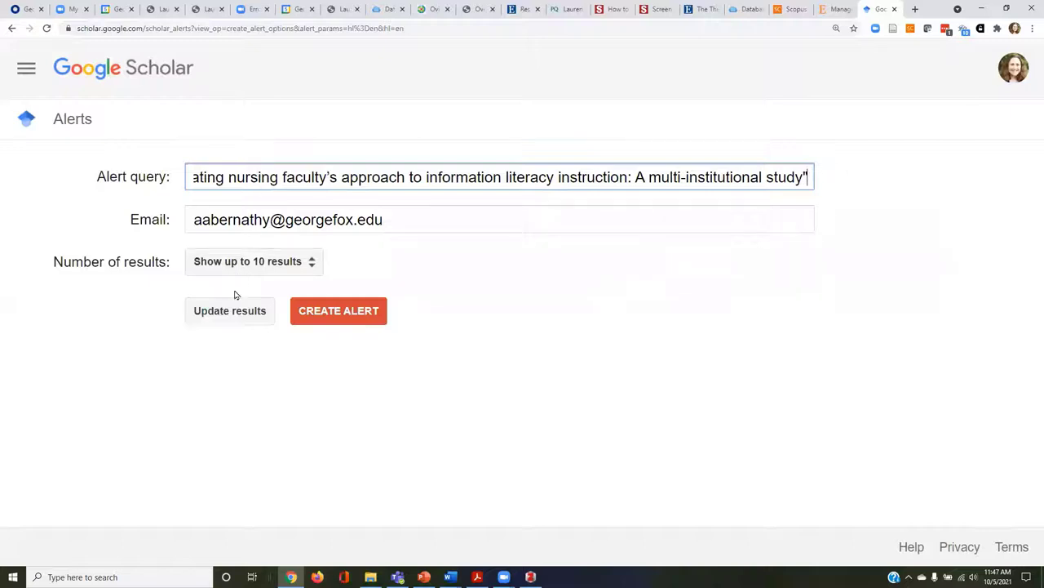
left_click(230, 320)
scroll(274, 359, "down", 2)
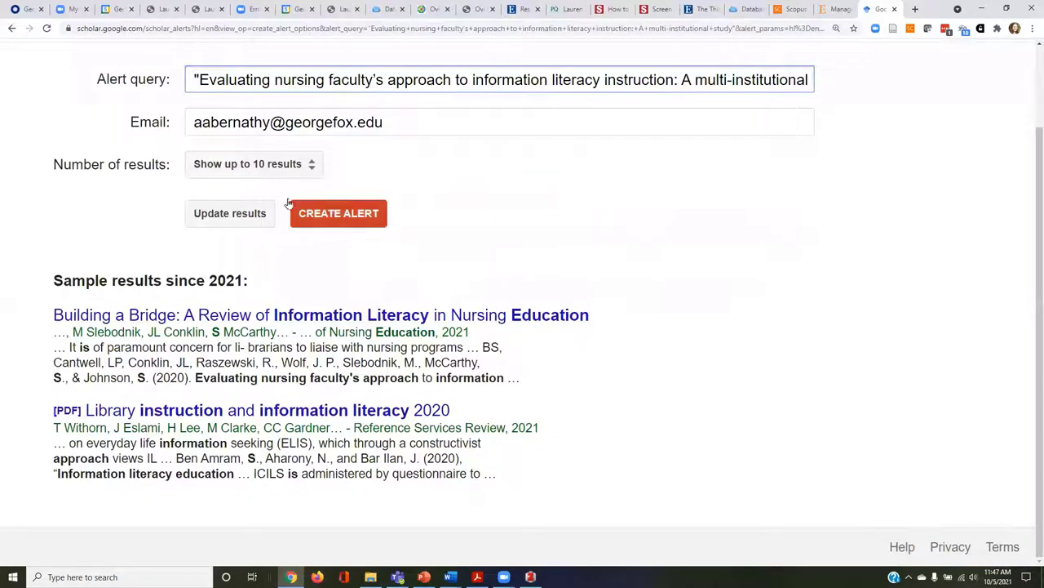
scroll(245, 245, "up", 2)
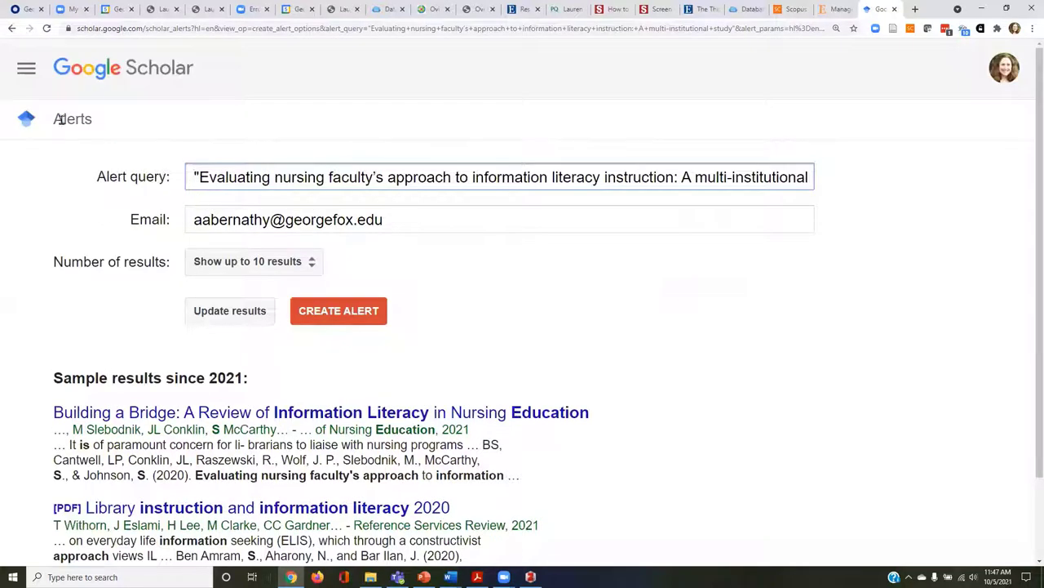
left_click(370, 416)
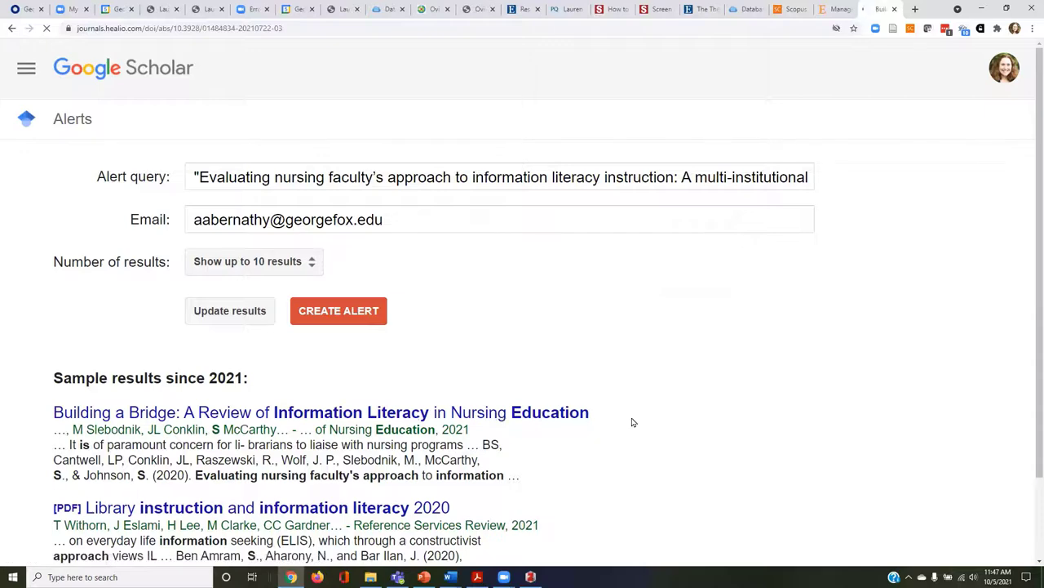
left_click(12, 29)
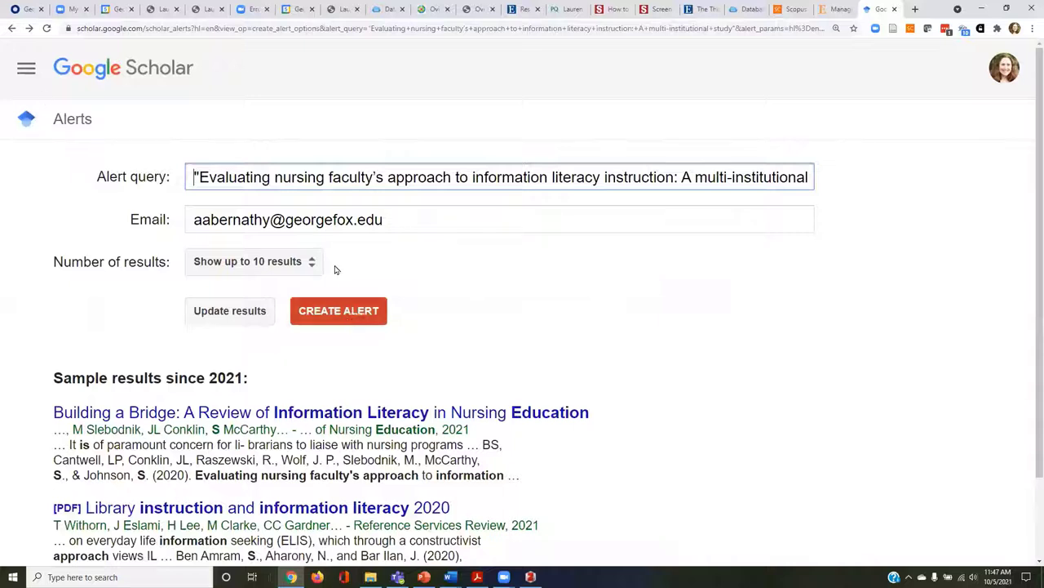
Set the alert's number of results to 20.
left_click(305, 263)
left_click(292, 288)
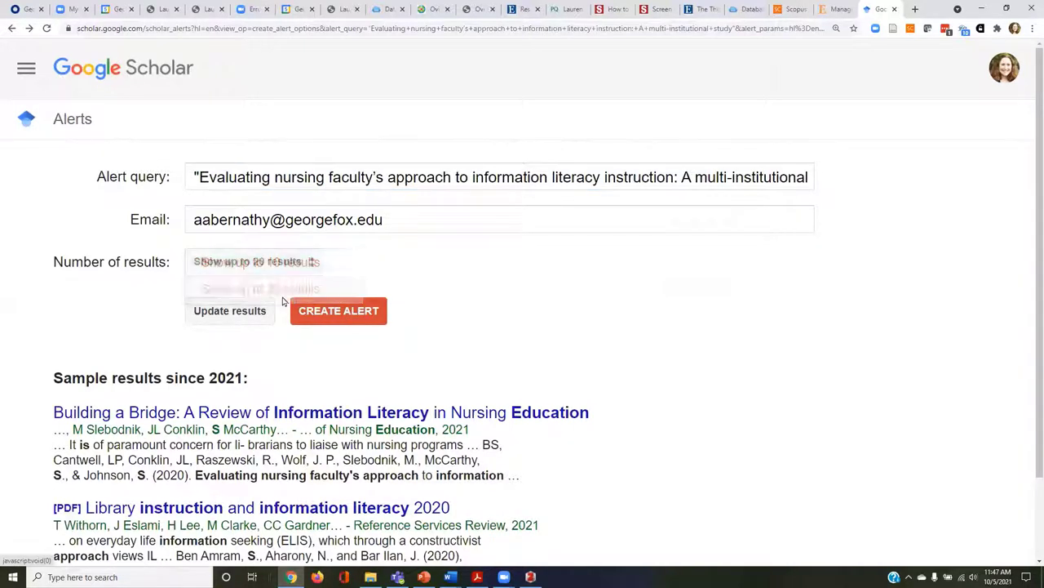
left_click_drag(211, 220, 219, 221)
scroll(414, 281, "down", 2)
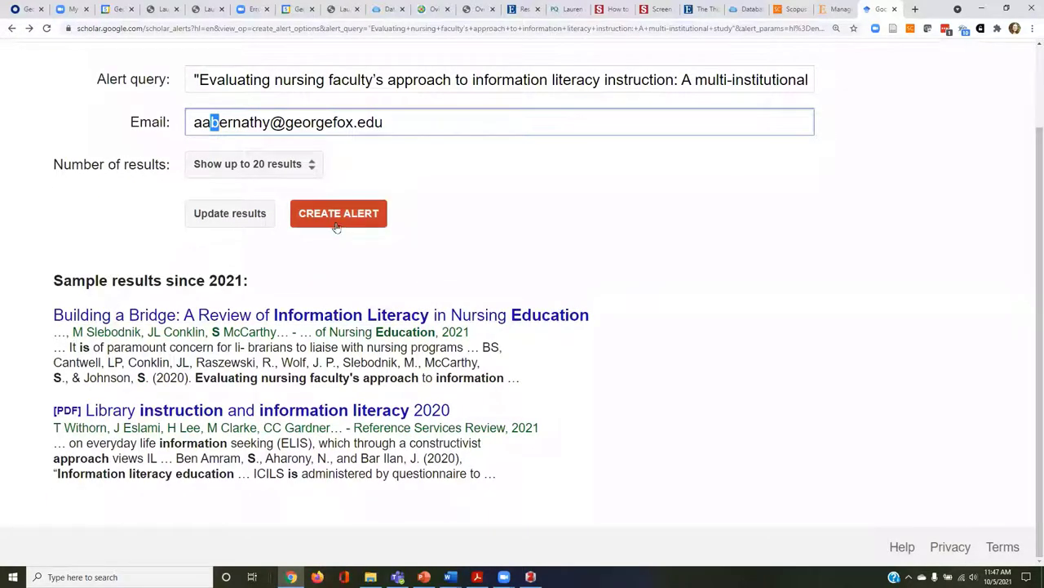
scroll(357, 240, "up", 2)
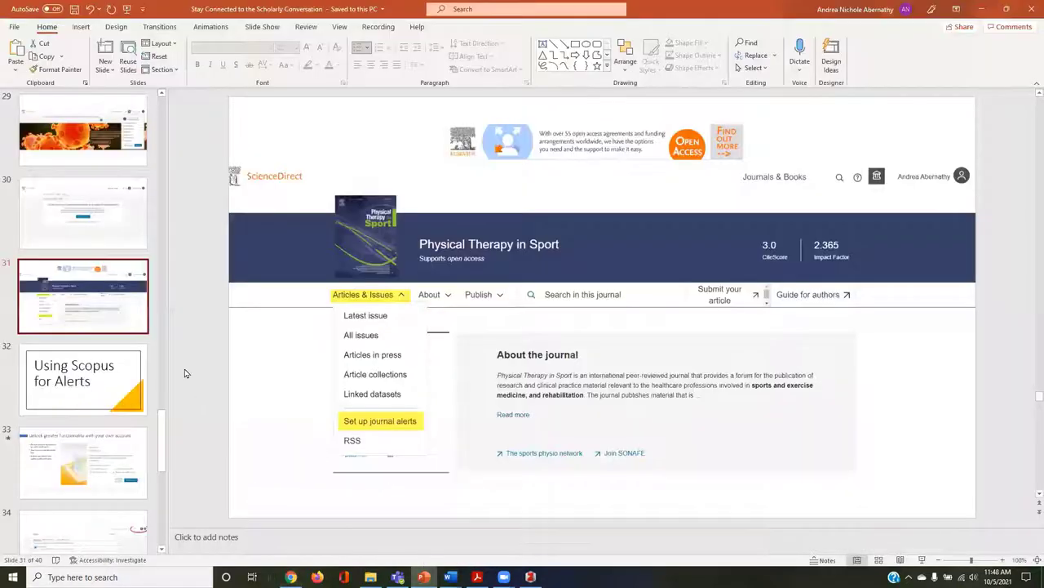
Start the slideshow at slide 32, Using Scopus for Alerts, and advance to Set Up Google Scholar.
left_click(86, 372)
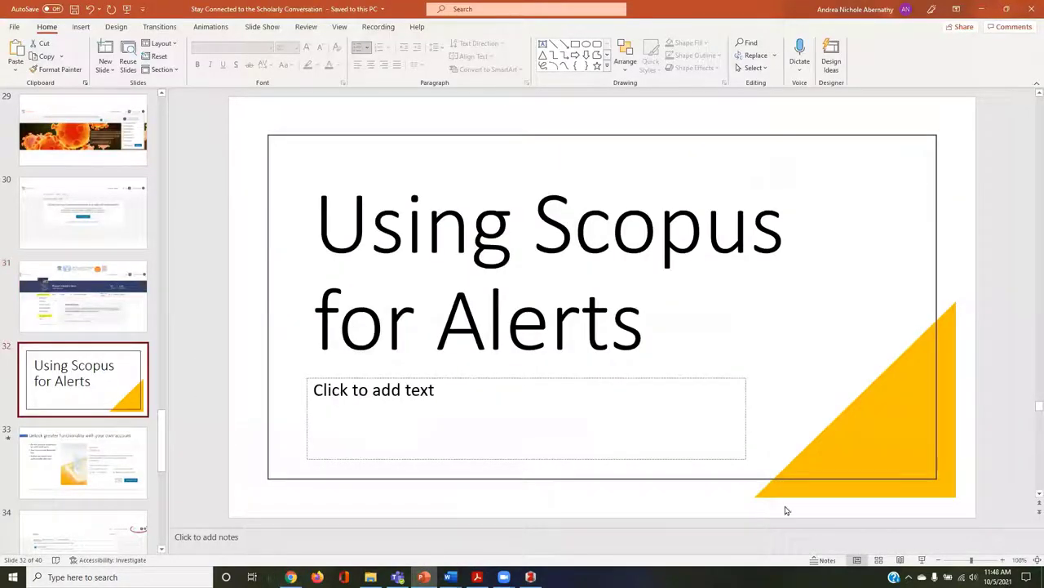
left_click(922, 560)
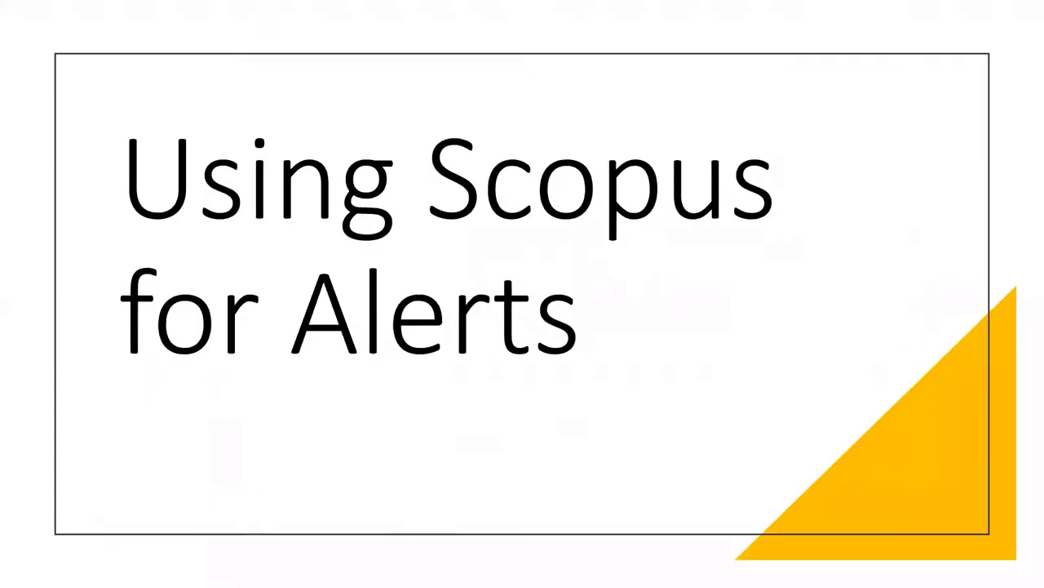
left_click(750, 386)
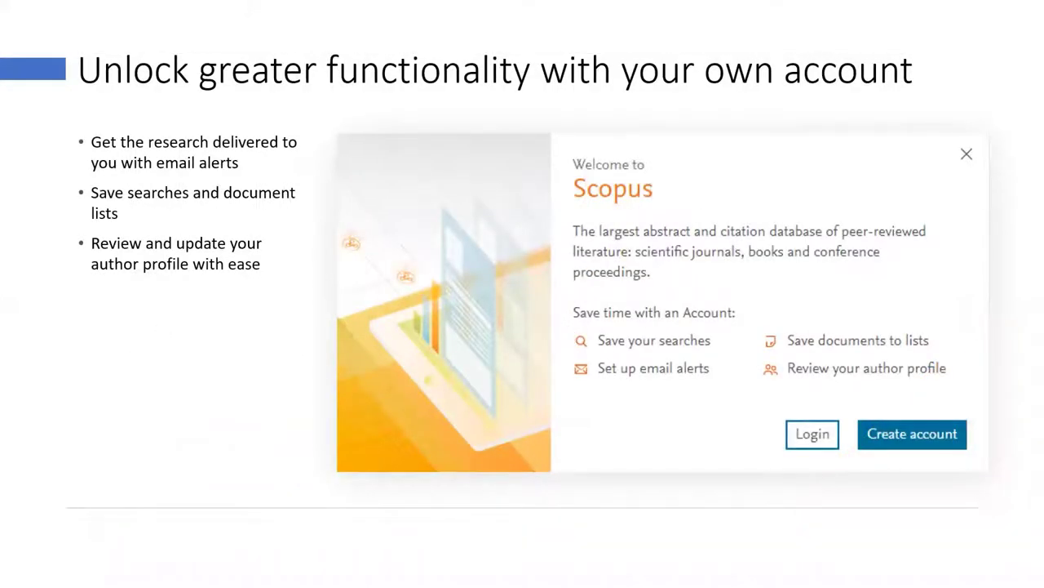
key("Right")
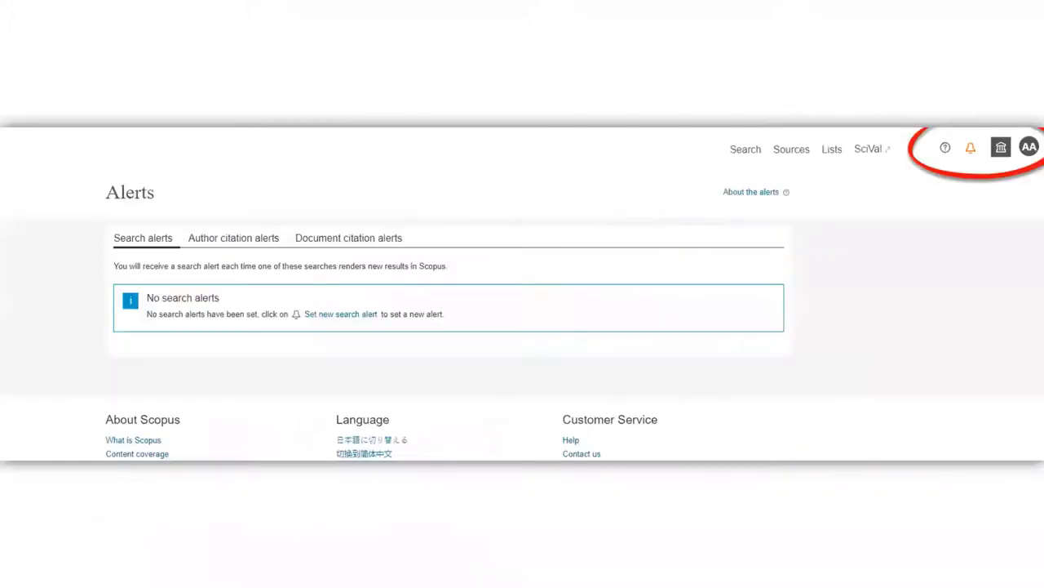
key("Right")
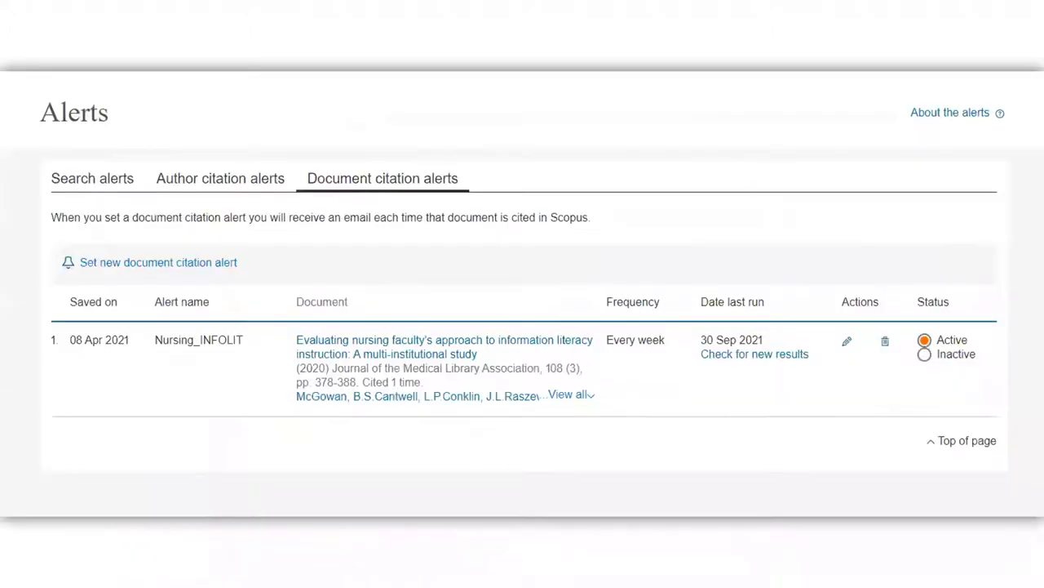
key("Right")
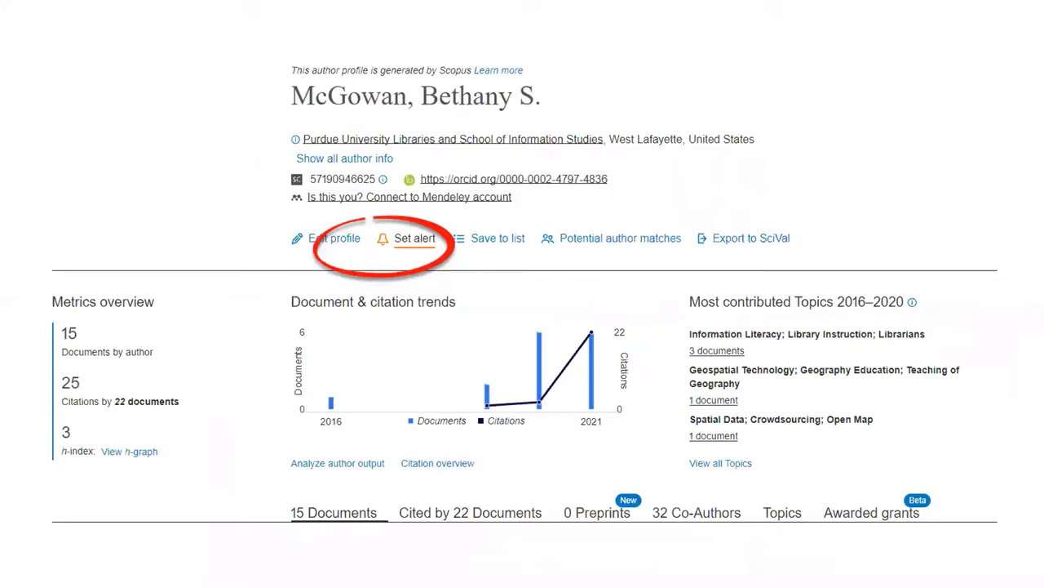
key("Right")
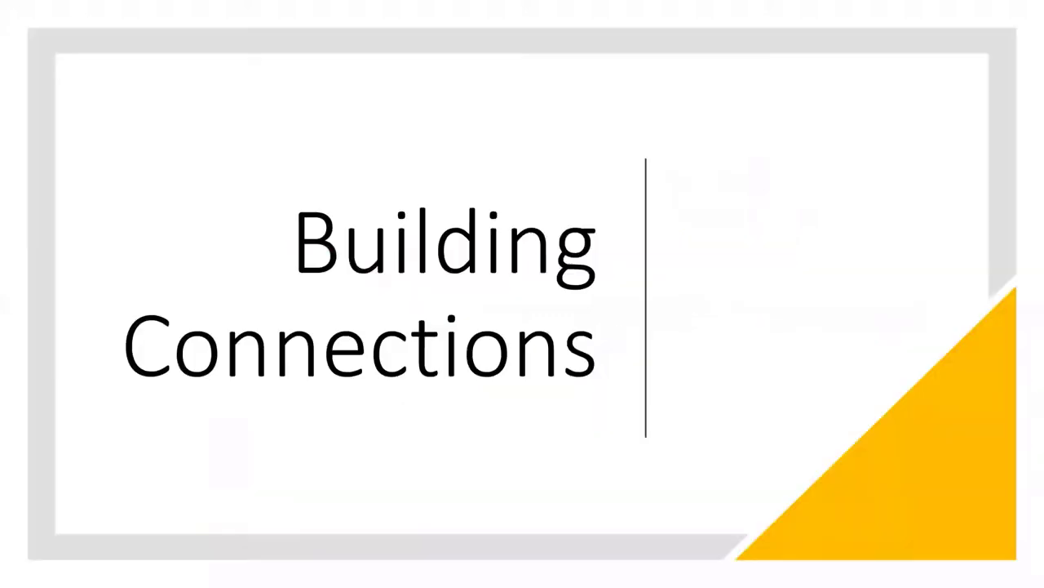
key("Right")
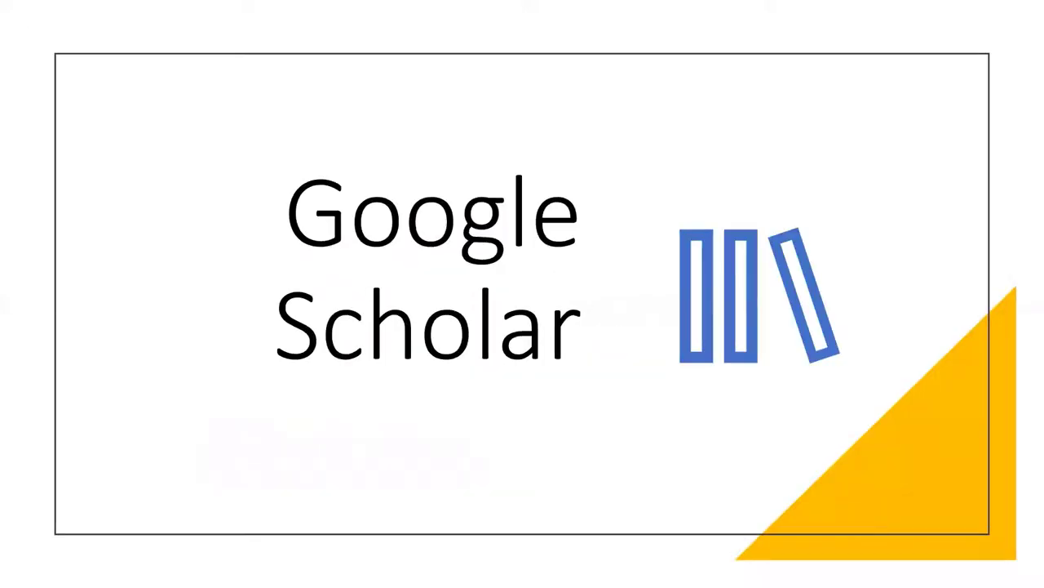
key("Right")
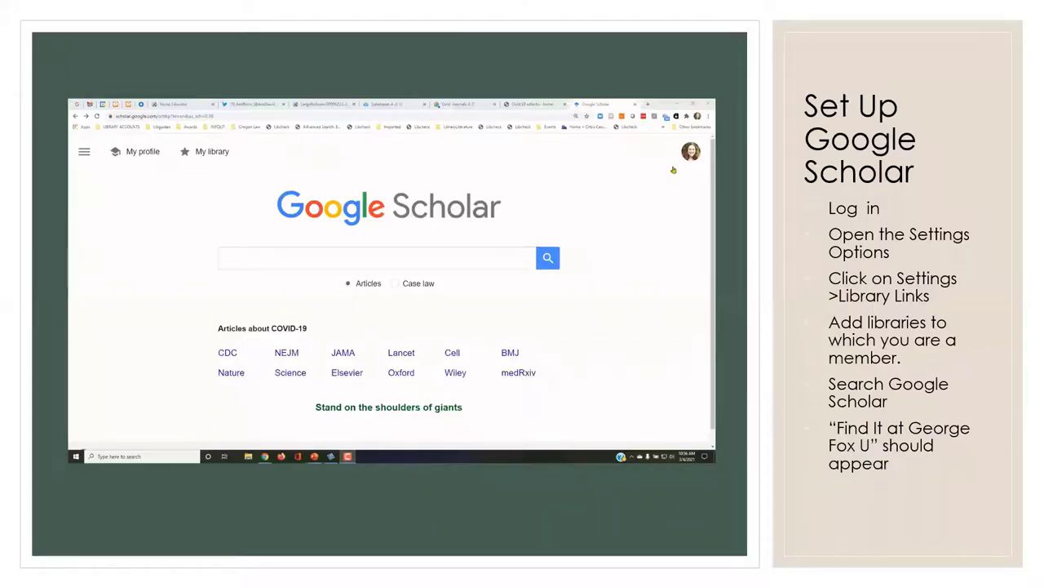